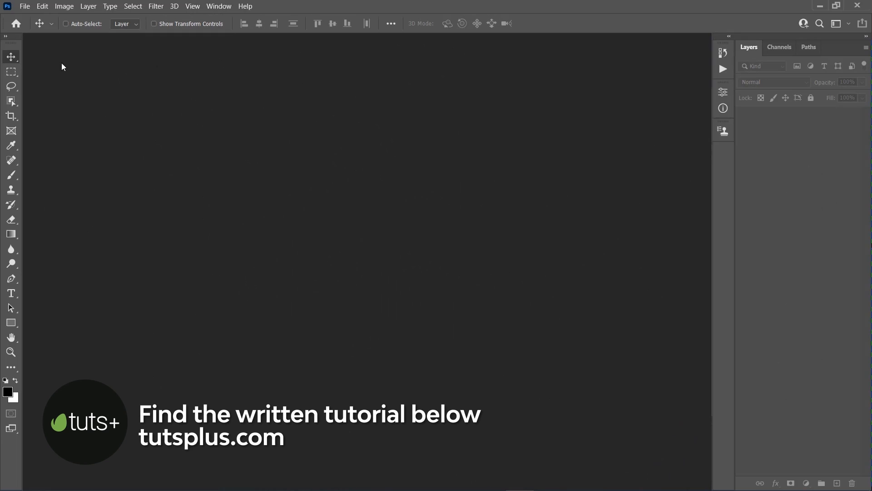
Open the image metal_scales_seamless_texture_1_by_jojo_ojoj_d9vis3w from the Tutorial folder
{"action": "left_click", "coordinate": [25, 6]}
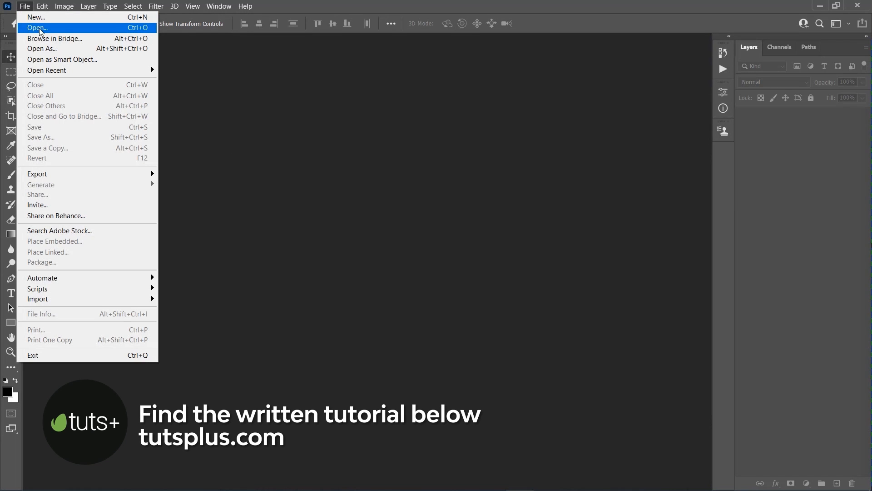
{"action": "left_click", "coordinate": [40, 28]}
{"action": "left_click", "coordinate": [126, 124]}
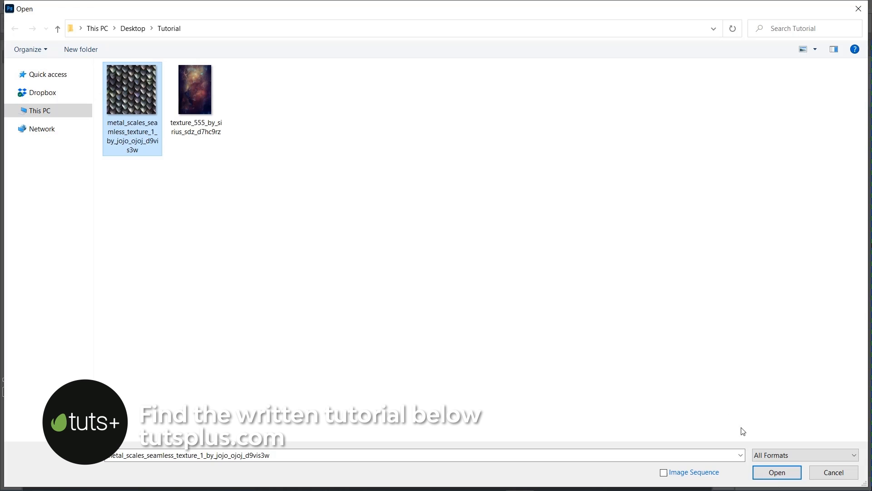
{"action": "left_click", "coordinate": [769, 468]}
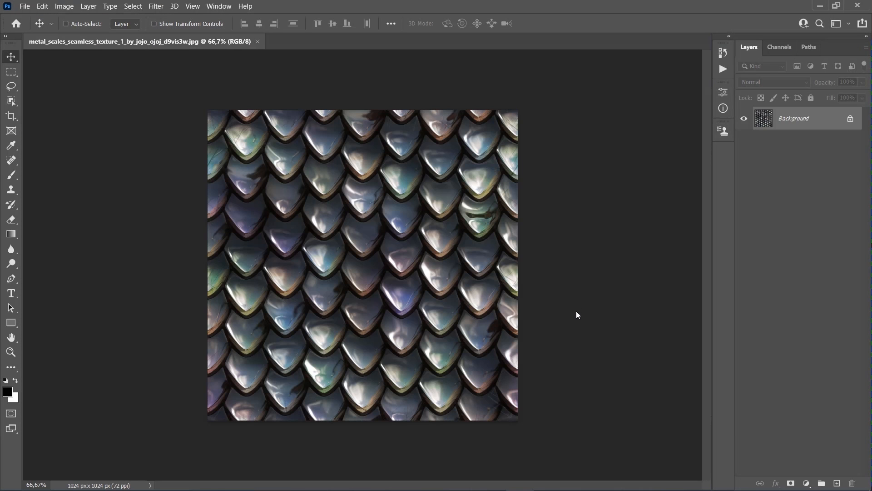
Define the scales image as a pattern named Metal Scales, and close the image
{"action": "left_click", "coordinate": [42, 7]}
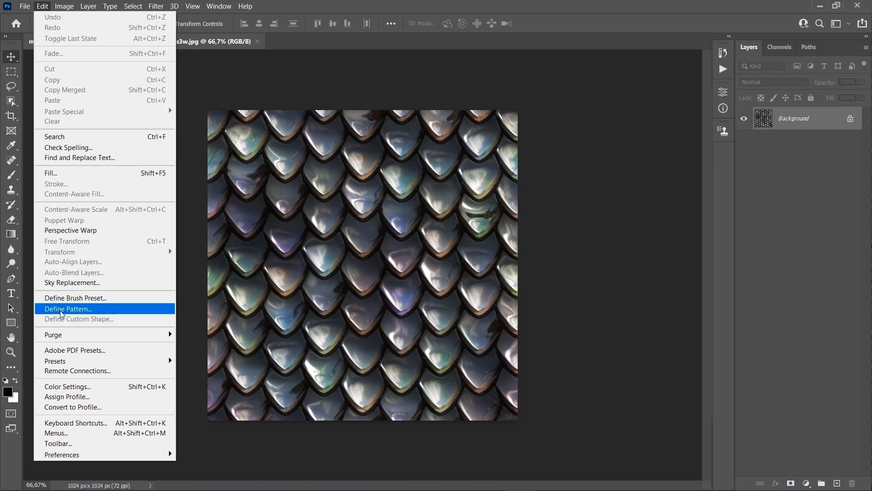
{"action": "left_click", "coordinate": [88, 312]}
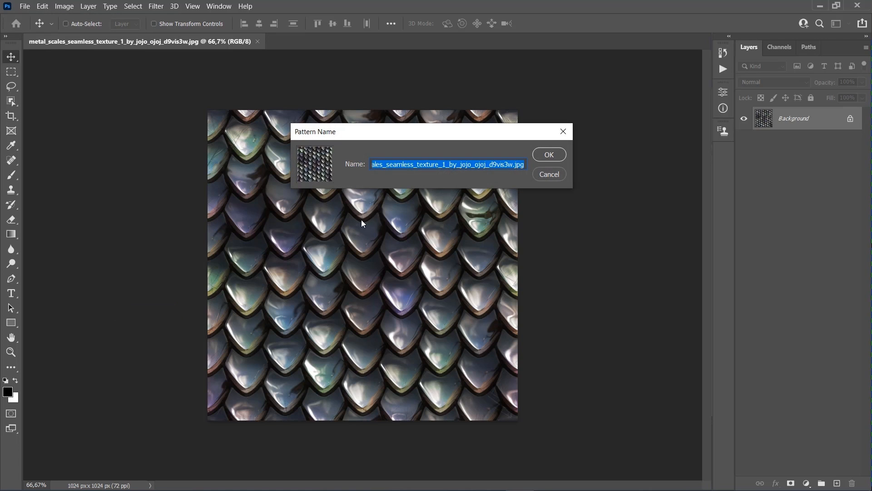
{"action": "type", "text": "Metal Scales"}
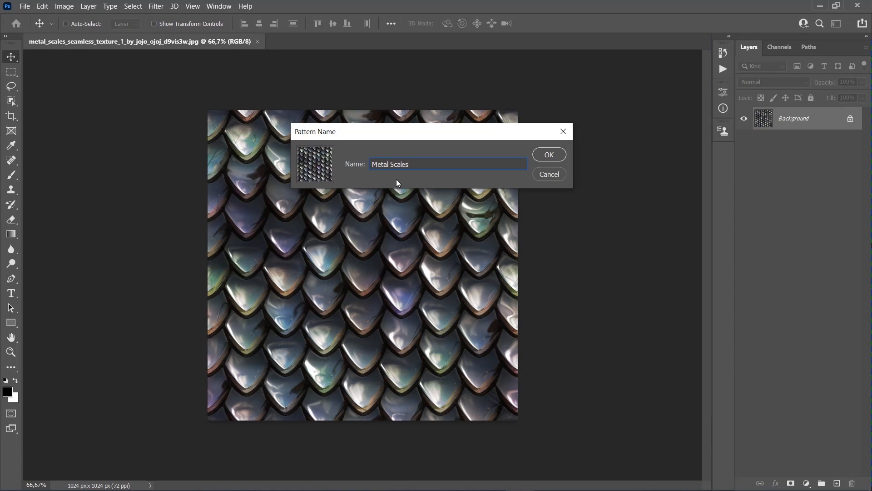
{"action": "left_click", "coordinate": [548, 154]}
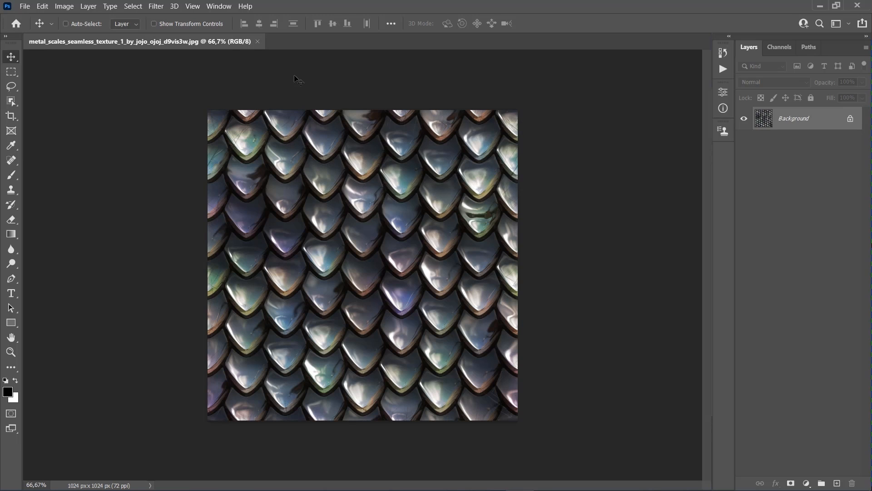
{"action": "left_click", "coordinate": [257, 41]}
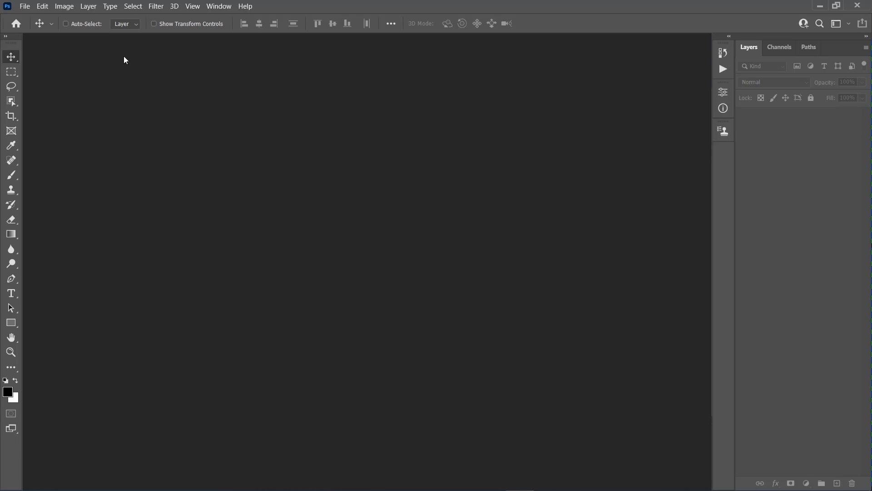
Create a new document 1000 pixels wide and 600 pixels high
{"action": "left_click", "coordinate": [24, 6]}
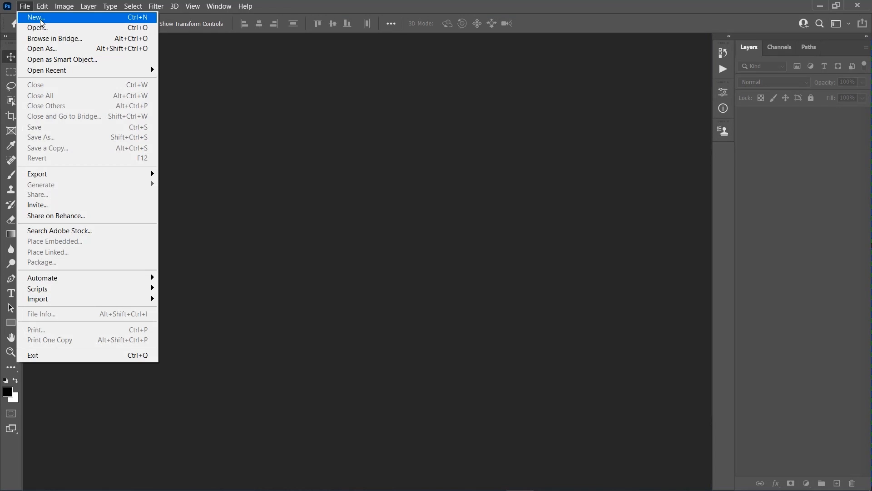
{"action": "left_click", "coordinate": [40, 19]}
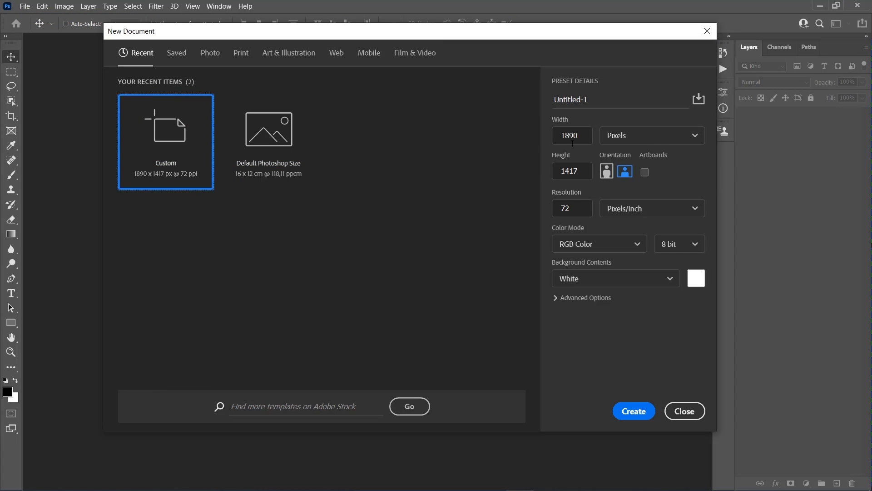
{"action": "double_click", "coordinate": [569, 136]}
{"action": "type", "text": "1000"}
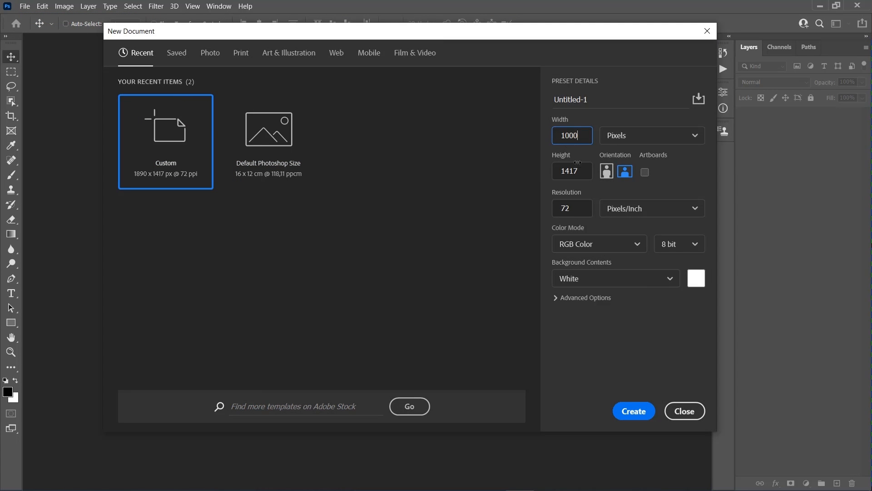
{"action": "double_click", "coordinate": [580, 171]}
{"action": "type", "text": "600"}
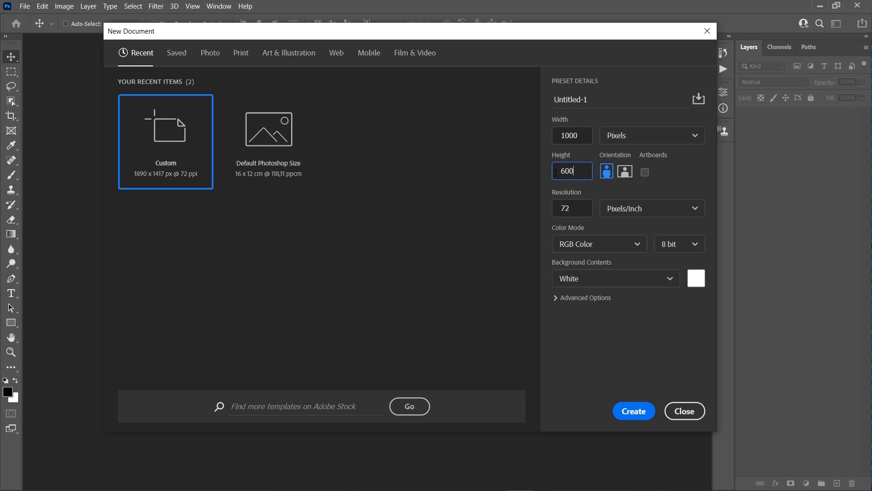
{"action": "left_click", "coordinate": [629, 410]}
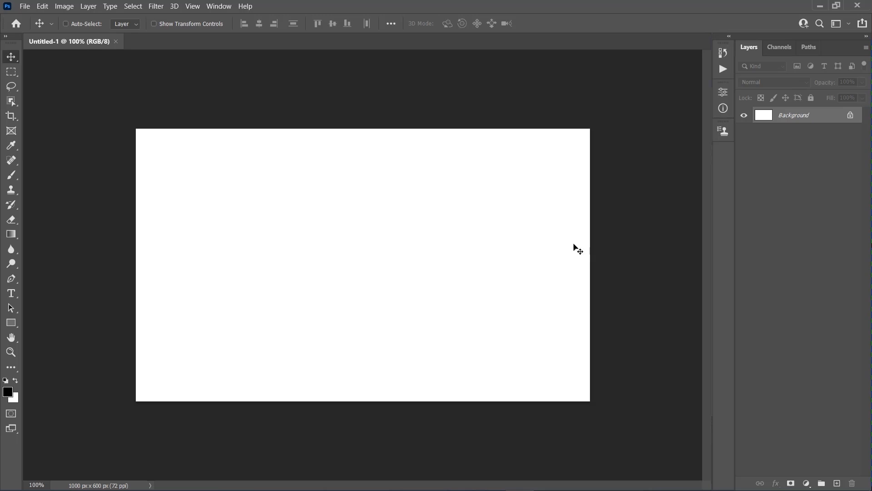
Add a gradient fill layer with its default name and apply the Foreground to Background preset from the Basics group
{"action": "left_click", "coordinate": [87, 8]}
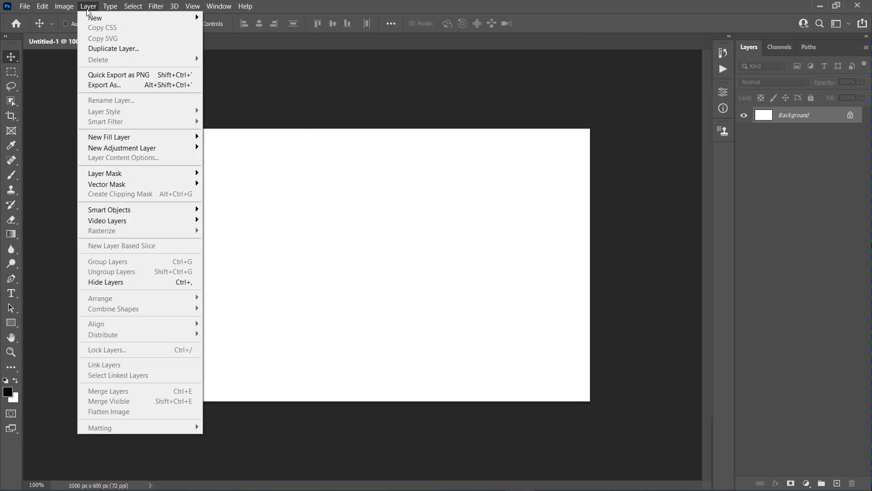
{"action": "mouse_move", "coordinate": [122, 139]}
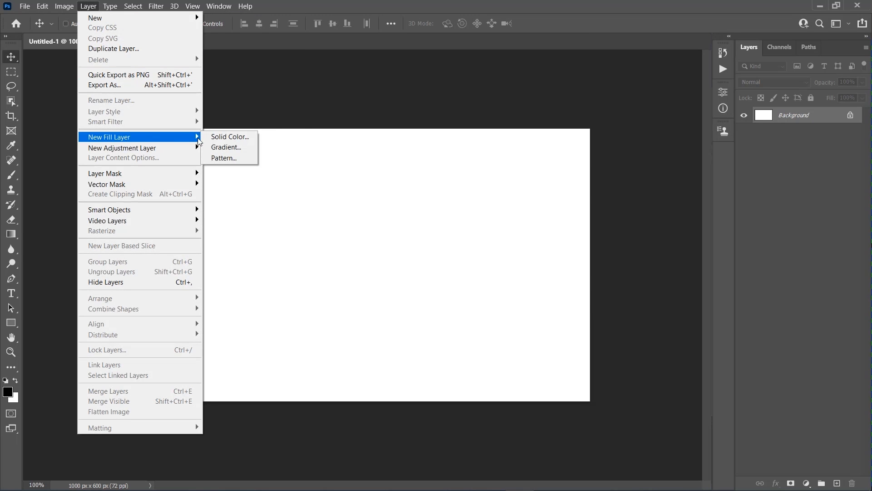
{"action": "left_click", "coordinate": [231, 147]}
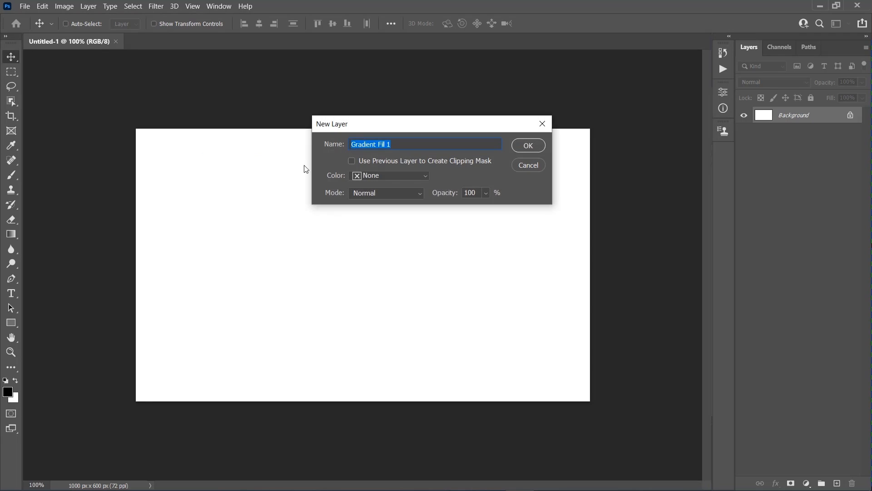
{"action": "left_click", "coordinate": [540, 145]}
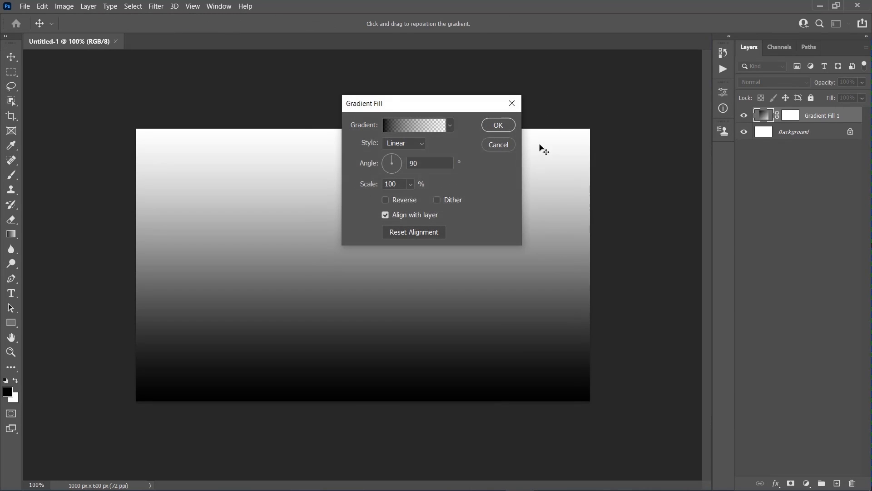
{"action": "left_click", "coordinate": [401, 128]}
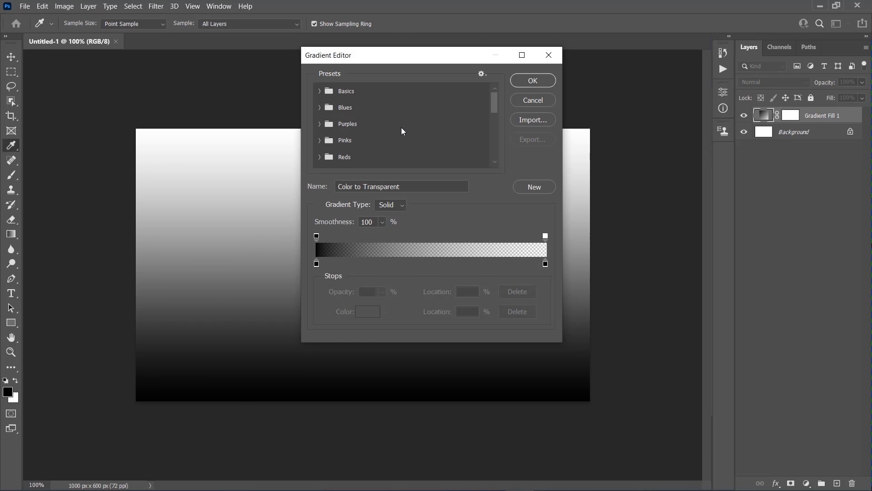
{"action": "left_click", "coordinate": [320, 93]}
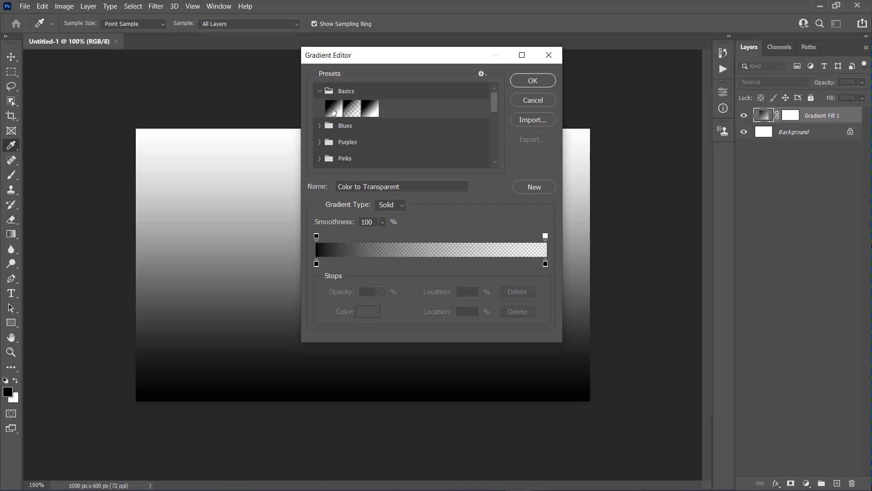
{"action": "left_click", "coordinate": [333, 108]}
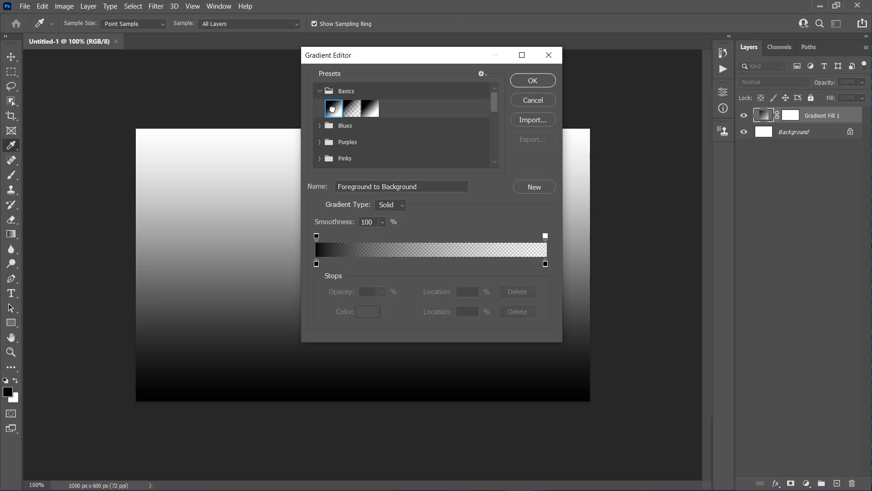
Set the gradient's start color stop to 301e14 and its end color stop to 0d0909, and accept the gradient
{"action": "double_click", "coordinate": [316, 263]}
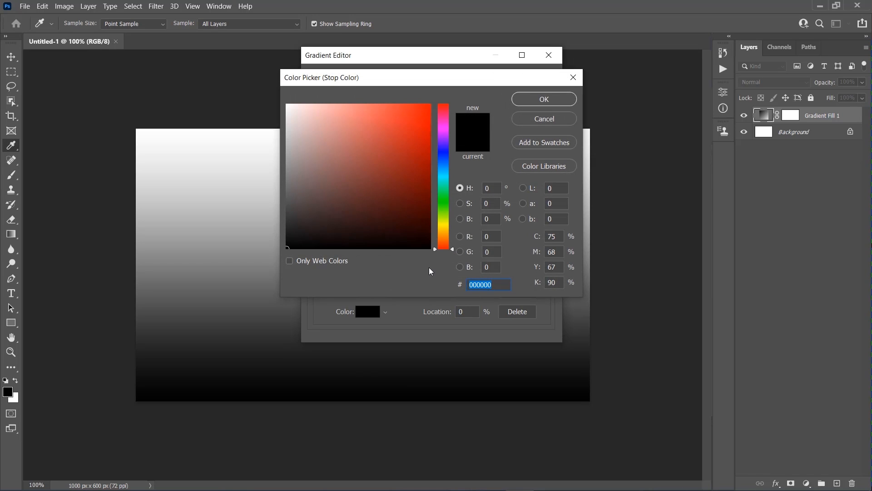
{"action": "type", "text": "301e14"}
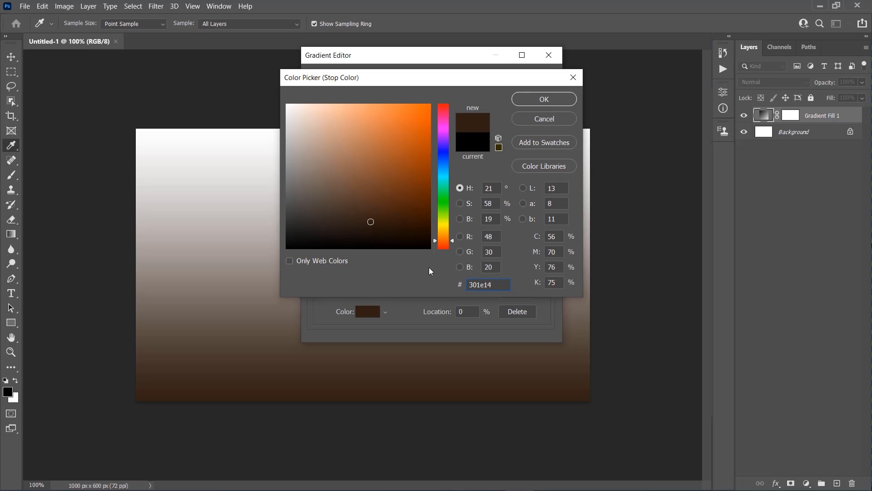
{"action": "left_click", "coordinate": [541, 102]}
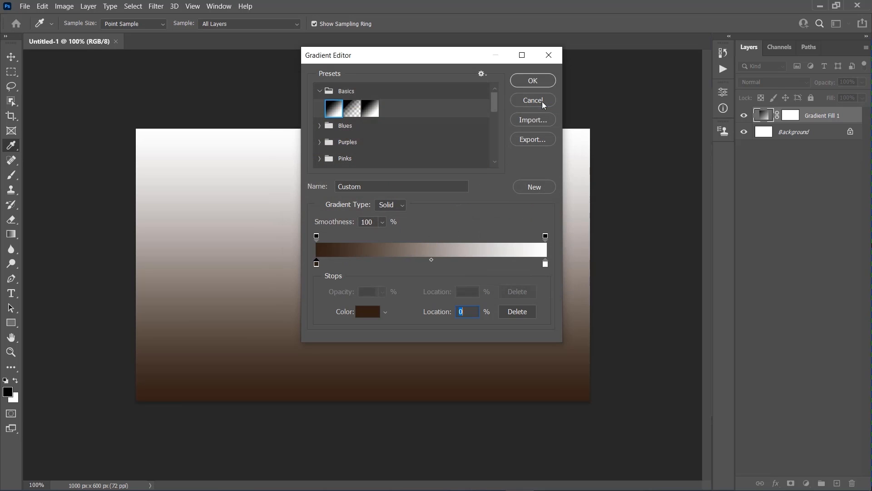
{"action": "double_click", "coordinate": [545, 264]}
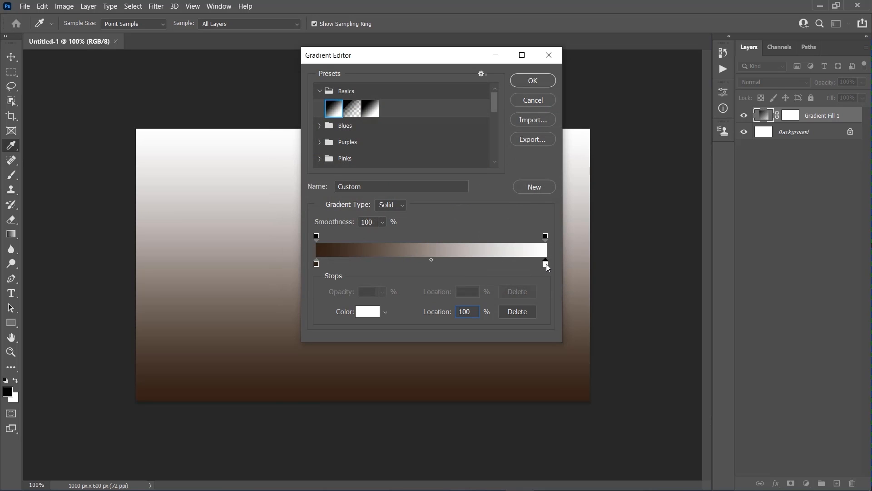
{"action": "type", "text": "0d0909"}
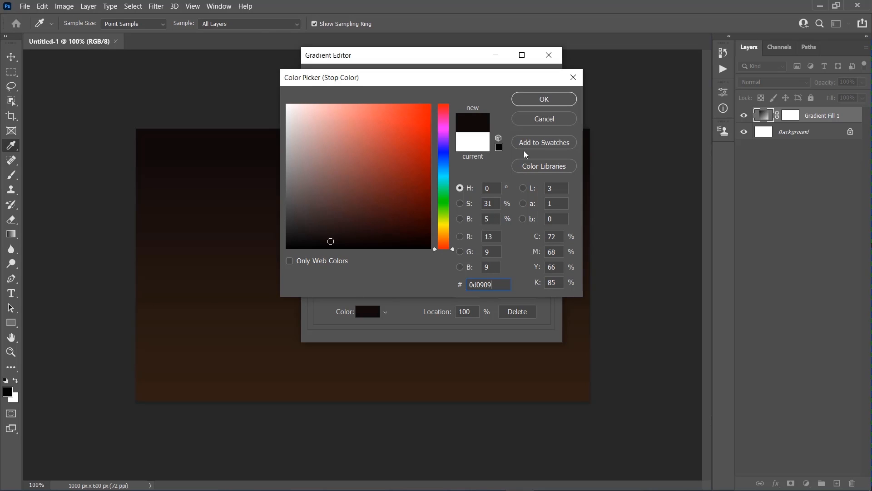
{"action": "left_click", "coordinate": [546, 101]}
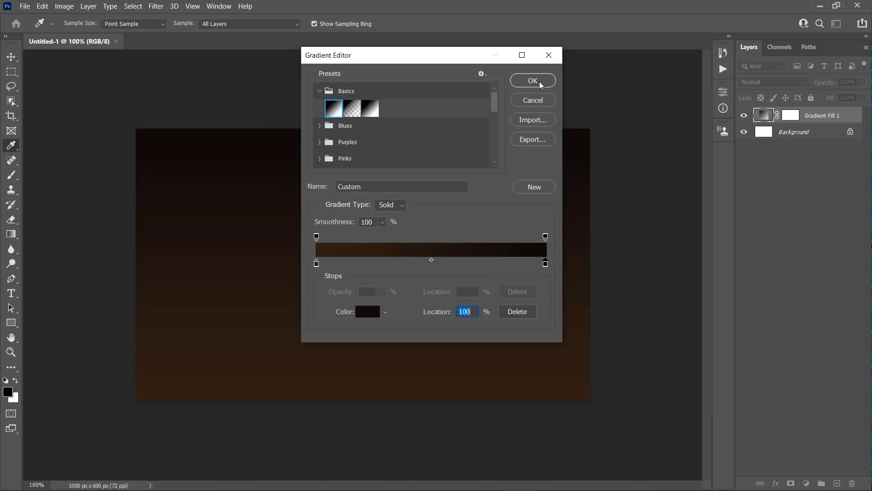
{"action": "left_click", "coordinate": [539, 80]}
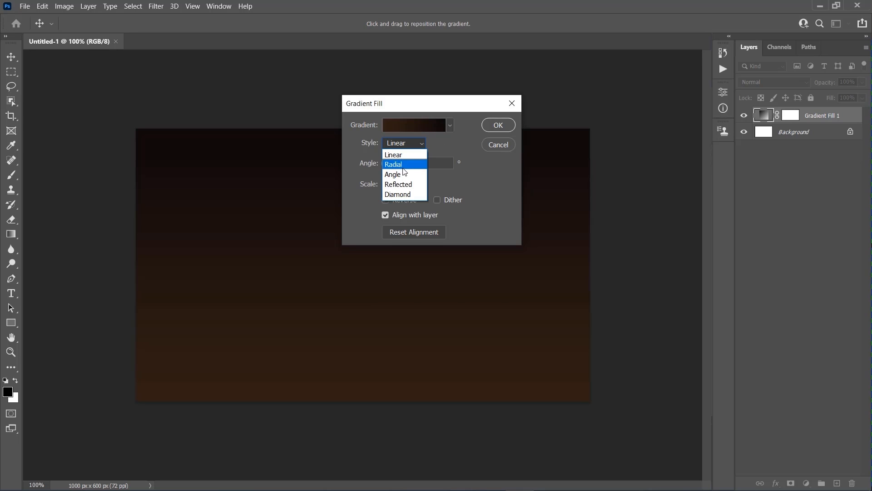
Set the gradient fill's style to Radial and its scale to 250%, and apply it
{"action": "left_click", "coordinate": [403, 167]}
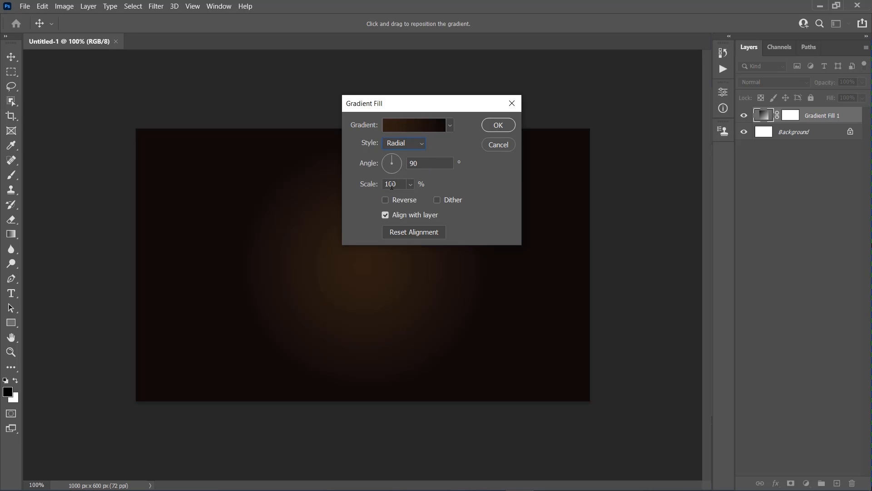
{"action": "type", "text": "50"}
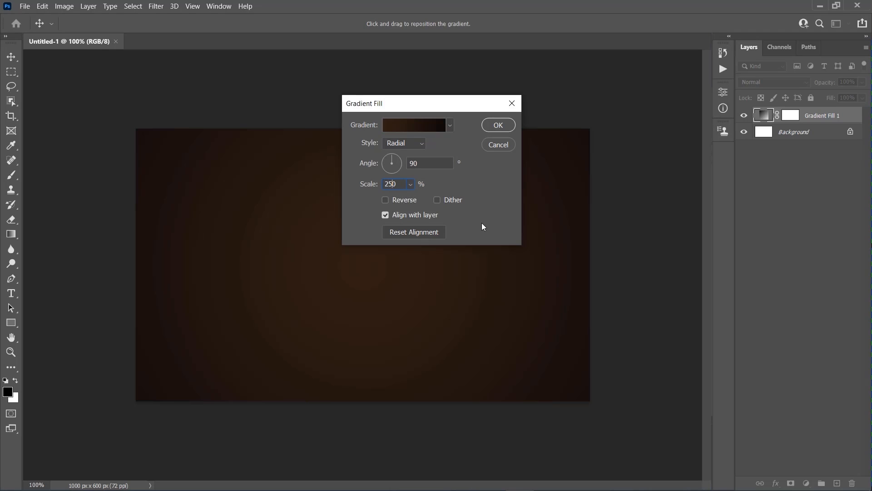
{"action": "left_click", "coordinate": [498, 126]}
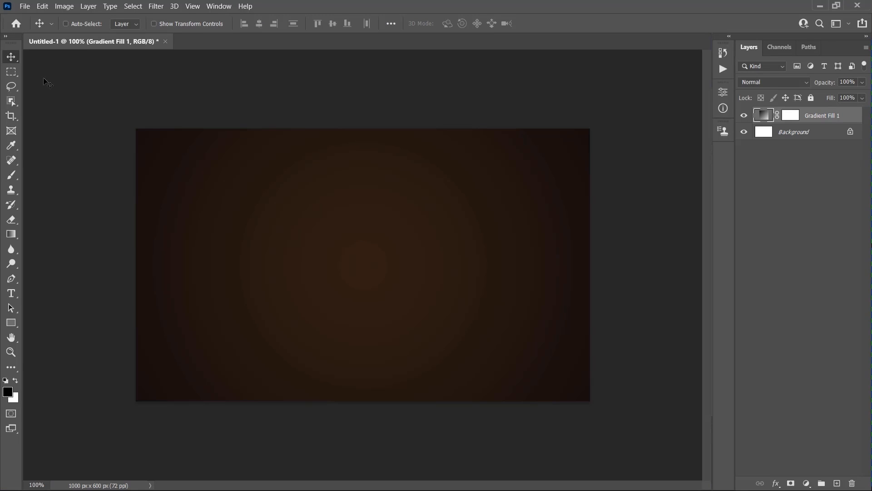
Place the image texture_555_by_sirius_sdz_d7hc9rz from the Tutorial folder as an embedded object in the document
{"action": "left_click", "coordinate": [24, 7]}
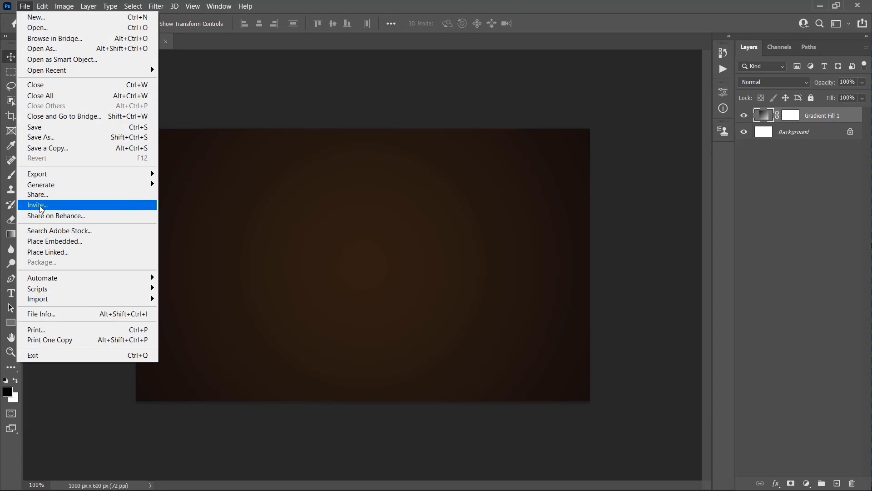
{"action": "left_click", "coordinate": [51, 244]}
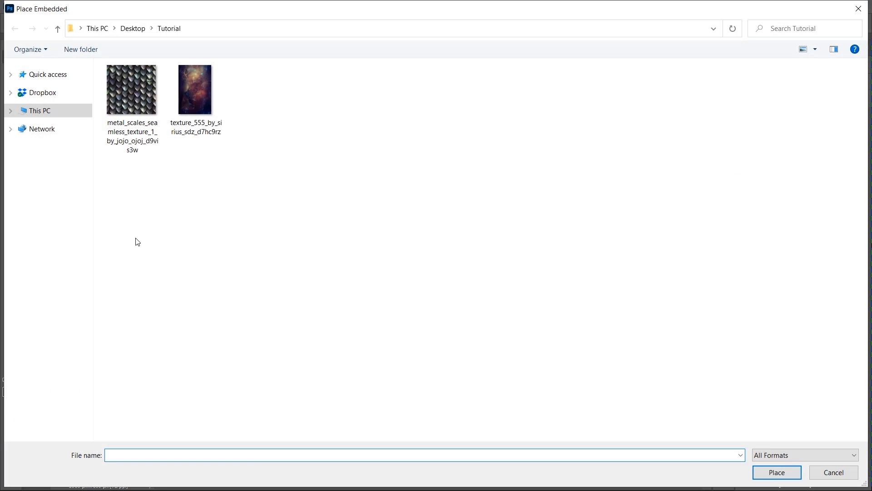
{"action": "left_click", "coordinate": [190, 139]}
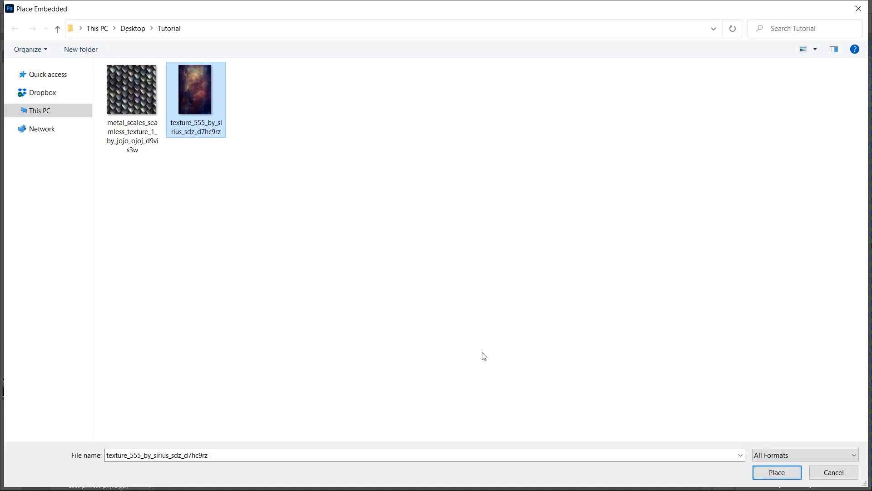
{"action": "left_click", "coordinate": [786, 468]}
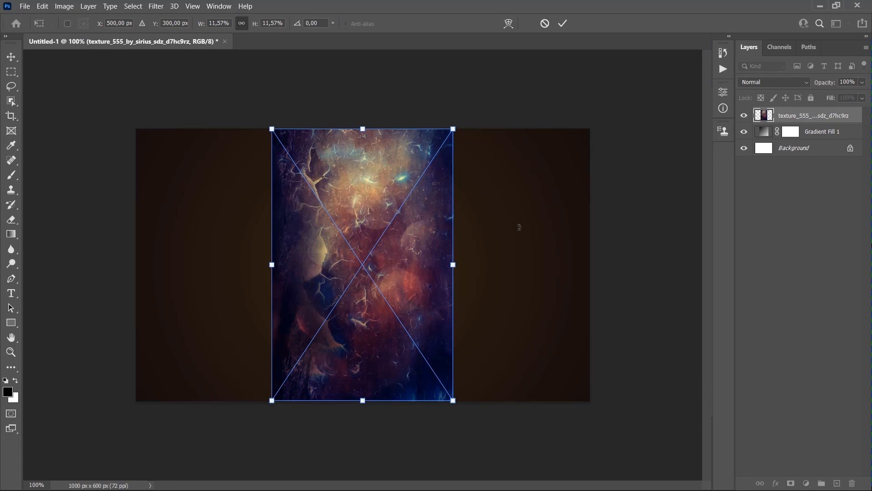
Rotate the placed texture to -90° and scale it proportionally to 19.29% so it spans the canvas width, then apply the transform
{"action": "left_click_drag", "start_coordinate": [519, 227], "coordinate": [370, 160]}
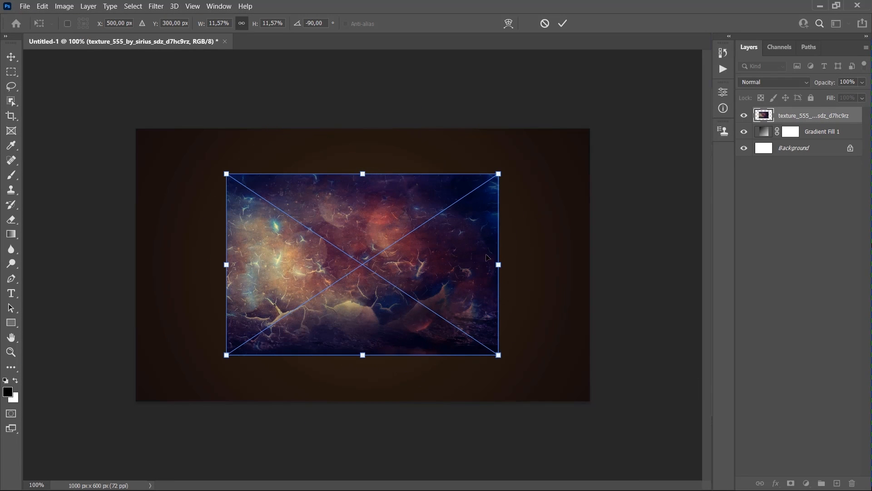
{"action": "left_click_drag", "start_coordinate": [498, 265], "coordinate": [591, 271]}
{"action": "left_click_drag", "start_coordinate": [226, 264], "coordinate": [135, 265]}
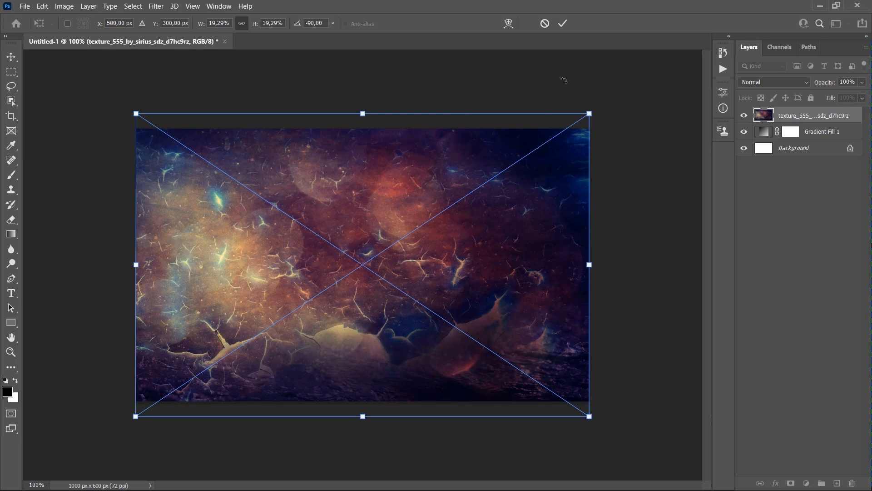
{"action": "left_click", "coordinate": [563, 25]}
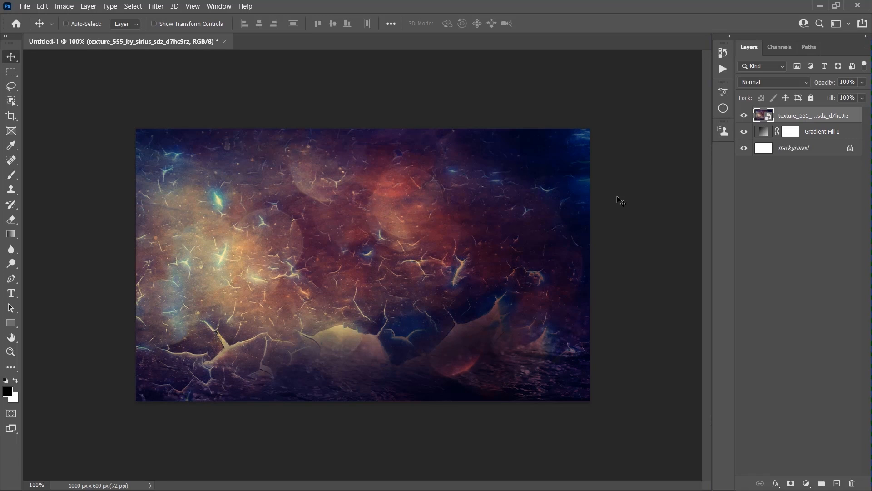
Rename the placed texture layer to BG Texture and set its blend mode to Soft Light
{"action": "double_click", "coordinate": [806, 115]}
{"action": "type", "text": "BG Texture"}
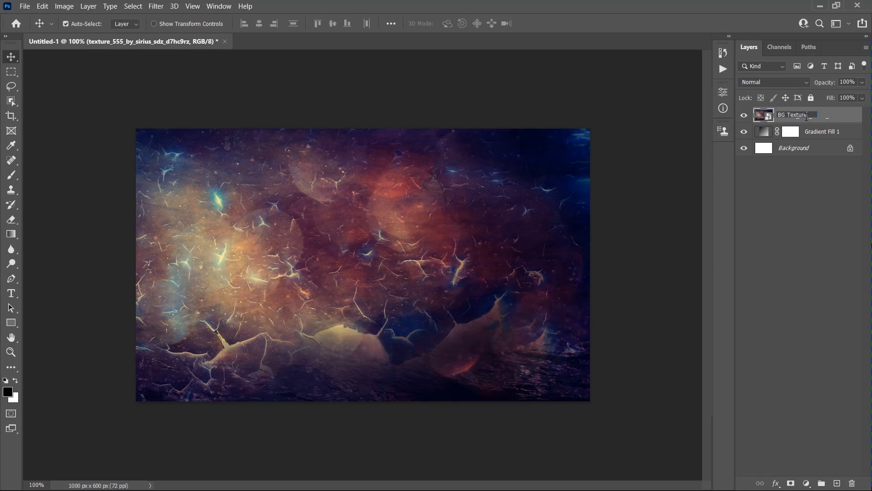
{"action": "key", "text": "Return"}
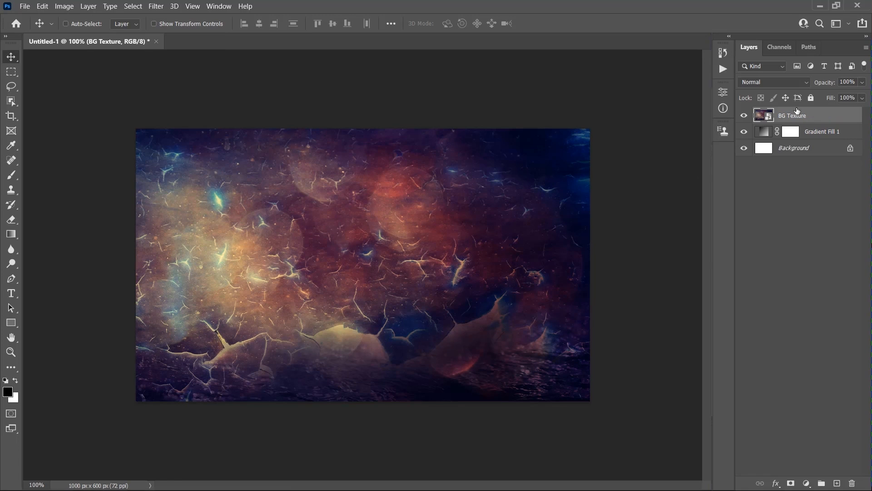
{"action": "left_click", "coordinate": [771, 84]}
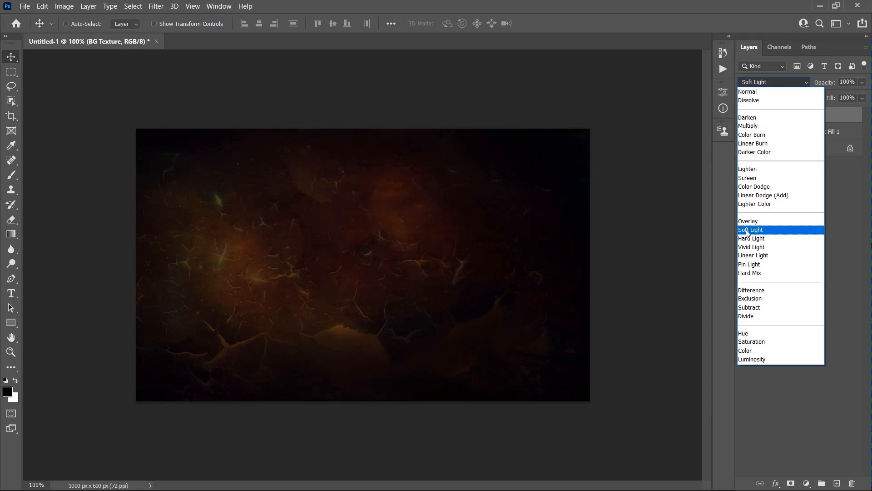
{"action": "left_click", "coordinate": [754, 230]}
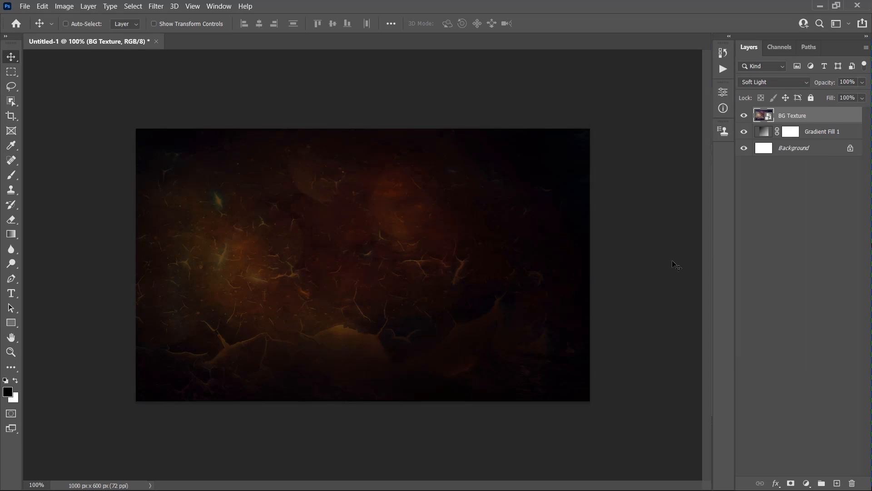
Add a Gradient Map adjustment layer with its default name and clip it to the BG Texture layer
{"action": "left_click", "coordinate": [86, 7]}
{"action": "mouse_move", "coordinate": [105, 149]}
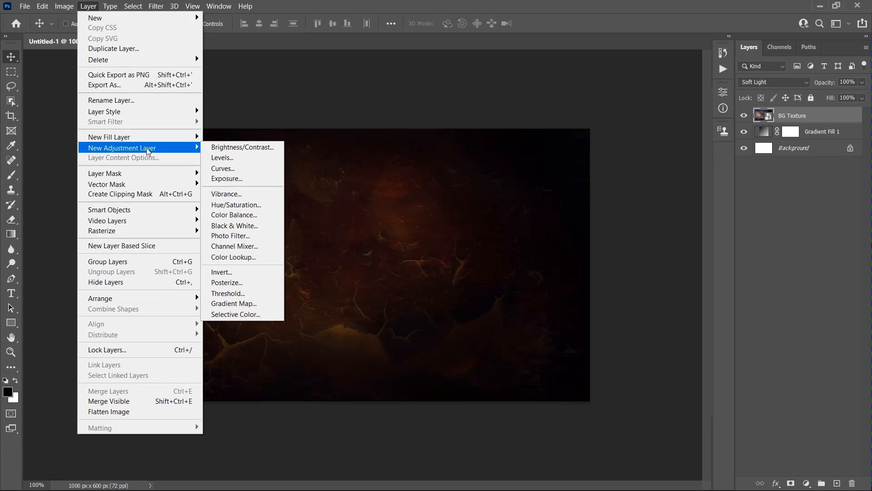
{"action": "left_click", "coordinate": [235, 304]}
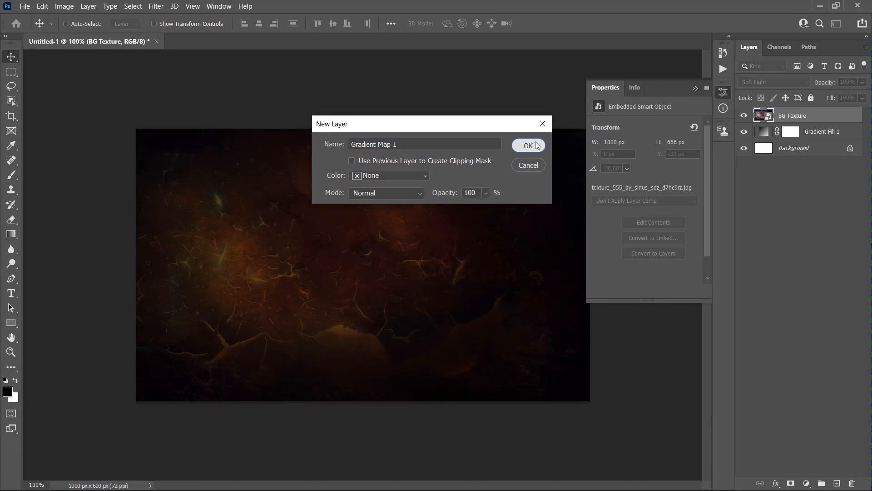
{"action": "left_click", "coordinate": [528, 148]}
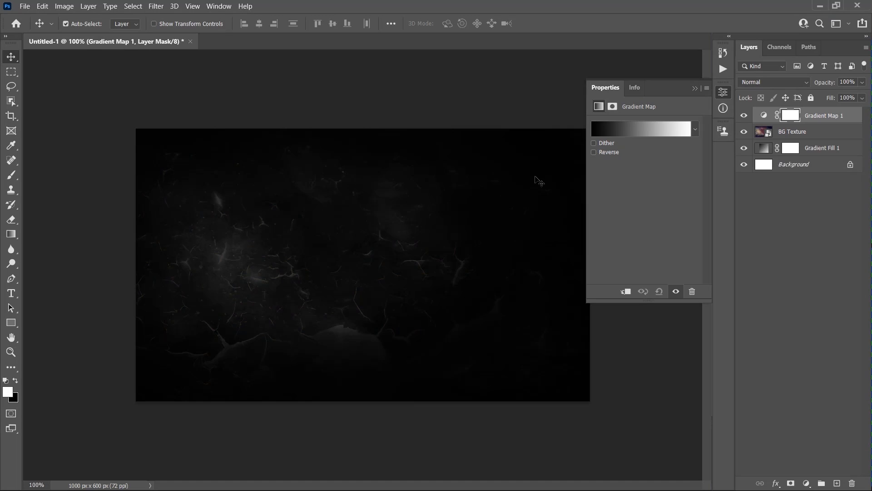
{"action": "key", "text": "ctrl+alt+g"}
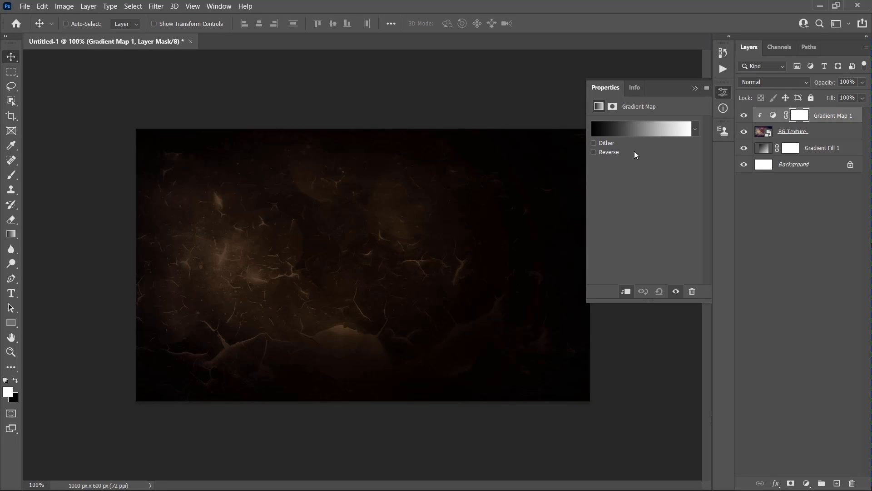
Apply the CSP True Sky Midday Haze preset from the CSP True Sky Gradients group to the gradient map, and enable Dither
{"action": "left_click", "coordinate": [643, 129]}
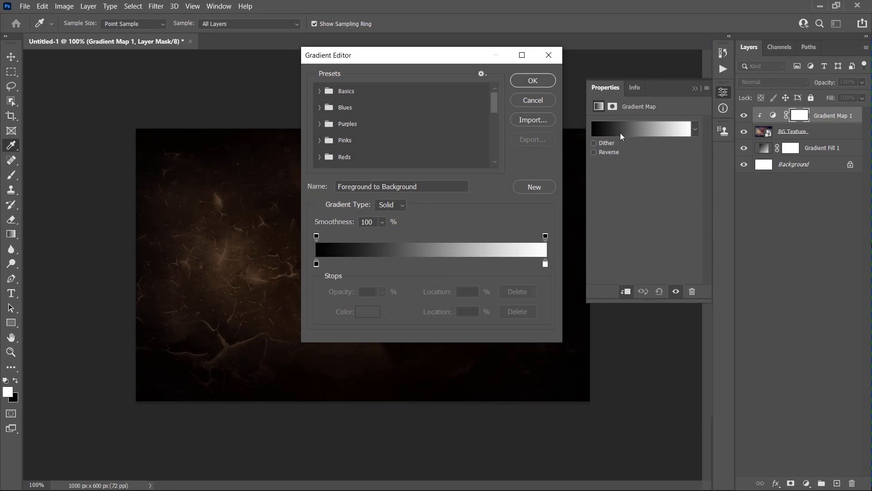
{"action": "scroll", "coordinate": [448, 151], "scroll_direction": "down", "scroll_amount": 5}
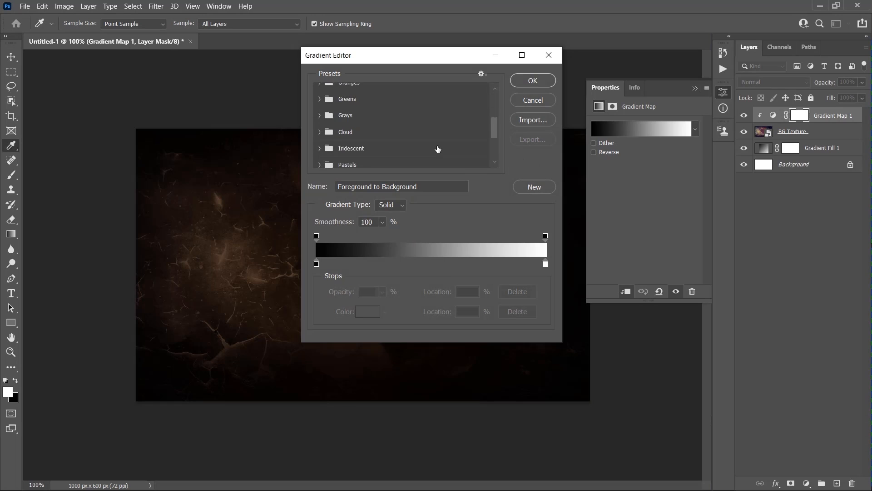
{"action": "left_click", "coordinate": [321, 134]}
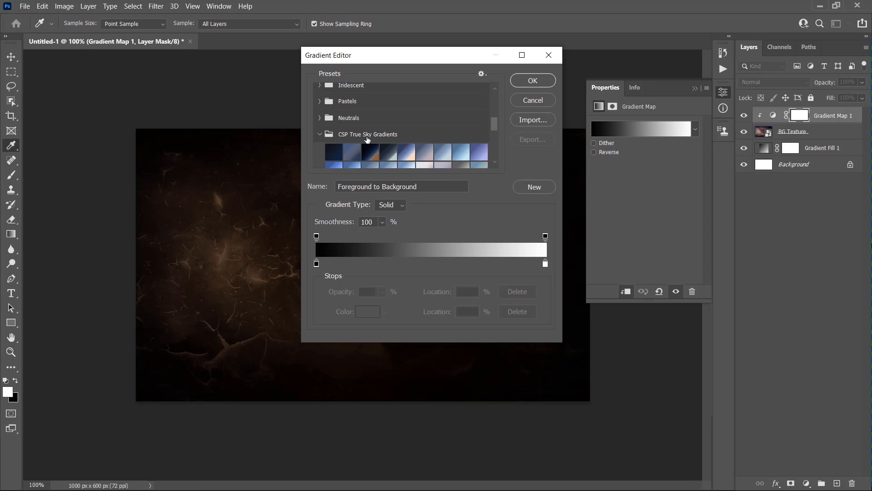
{"action": "scroll", "coordinate": [423, 132], "scroll_direction": "down", "scroll_amount": 2}
{"action": "scroll", "coordinate": [422, 132], "scroll_direction": "down", "scroll_amount": 3}
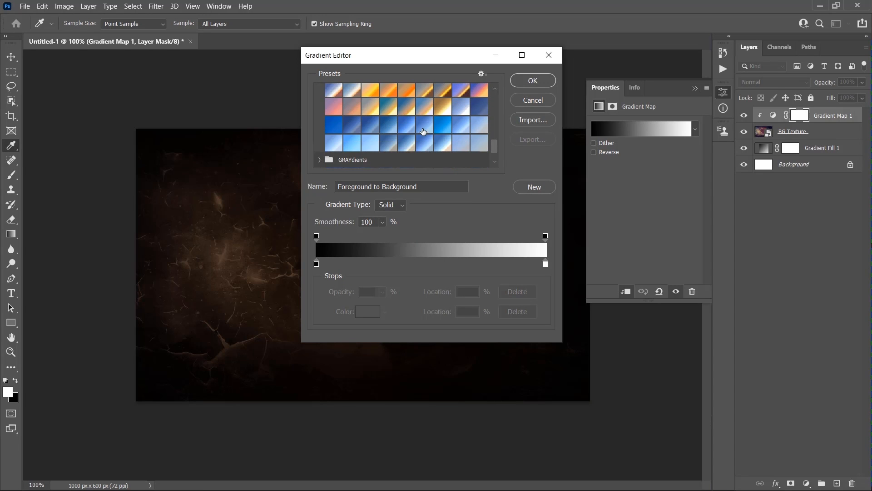
{"action": "left_click", "coordinate": [388, 142]}
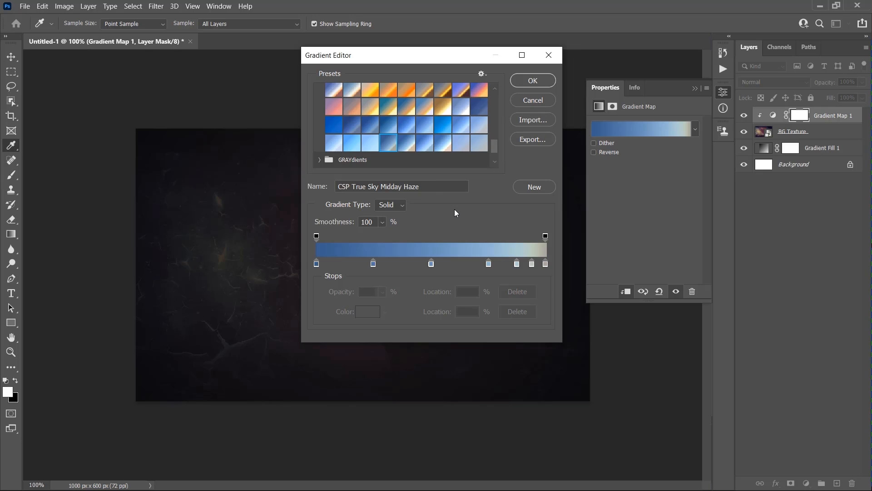
{"action": "left_click", "coordinate": [531, 82]}
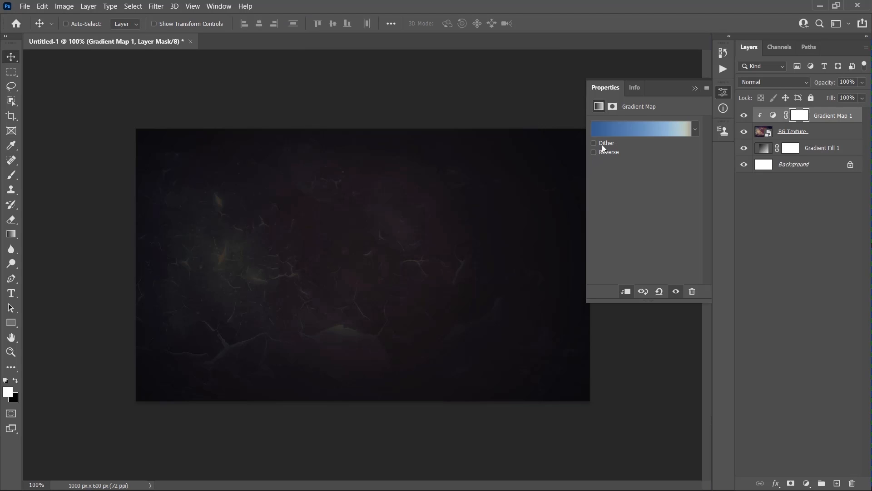
Set the Gradient Map layer's blend mode to Color and its opacity to 75%, and collapse its properties
{"action": "left_click", "coordinate": [767, 82]}
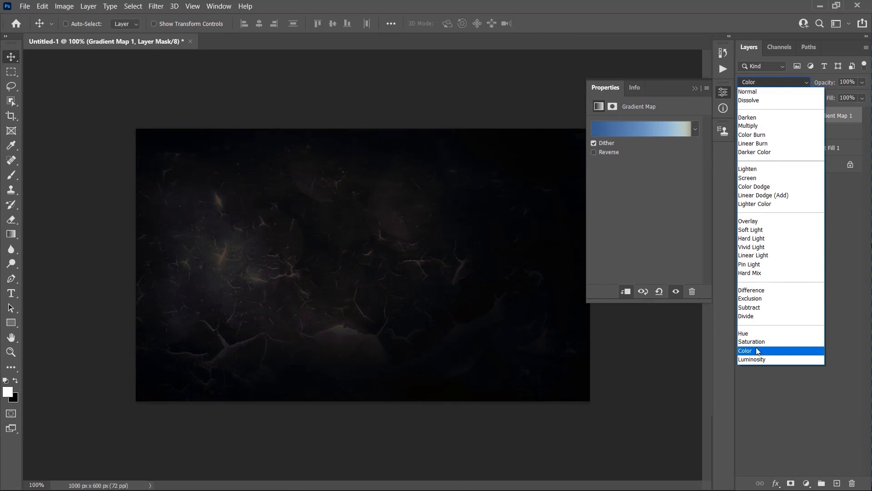
{"action": "left_click", "coordinate": [755, 349]}
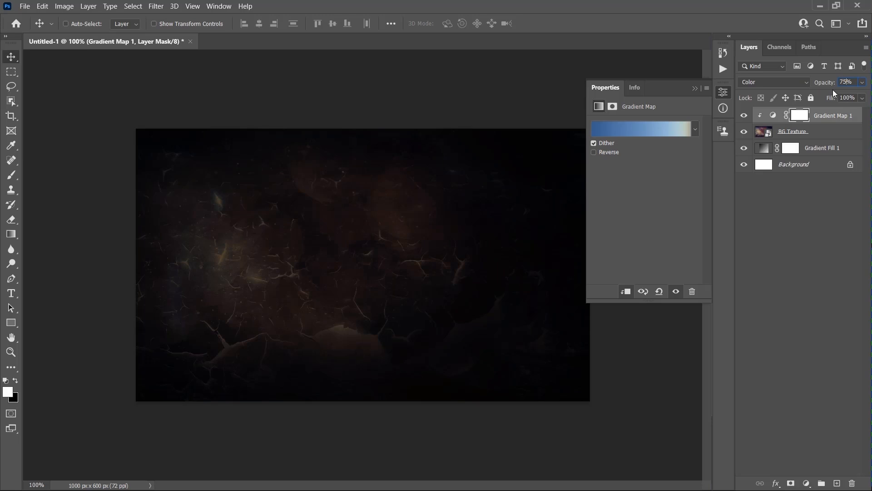
{"action": "key", "text": "Return"}
{"action": "left_click", "coordinate": [697, 88]}
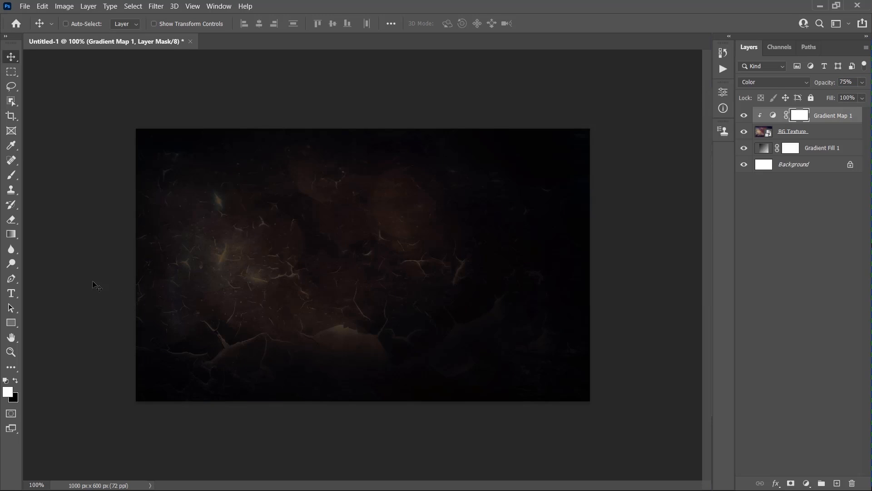
Set up the Type tool with the Skyoval Regular font, a size of 350 px and the text color 7f7b78
{"action": "left_click", "coordinate": [11, 293]}
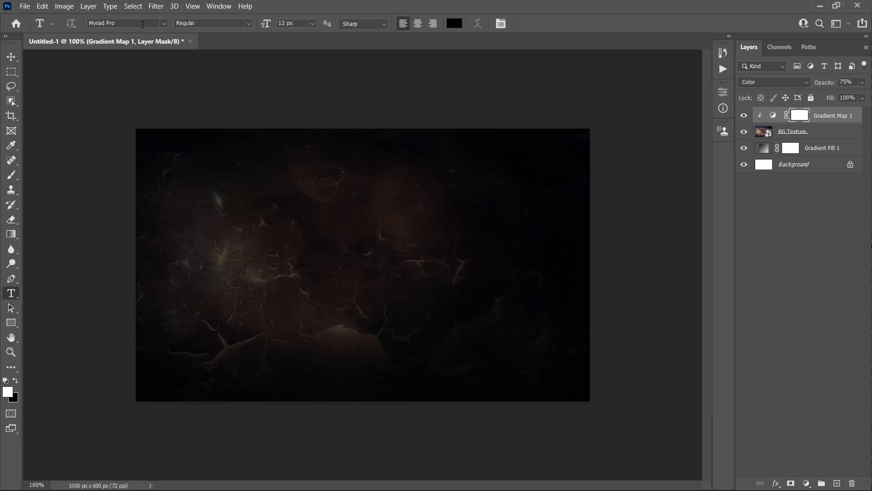
{"action": "left_click", "coordinate": [142, 23]}
{"action": "type", "text": "skyoval"}
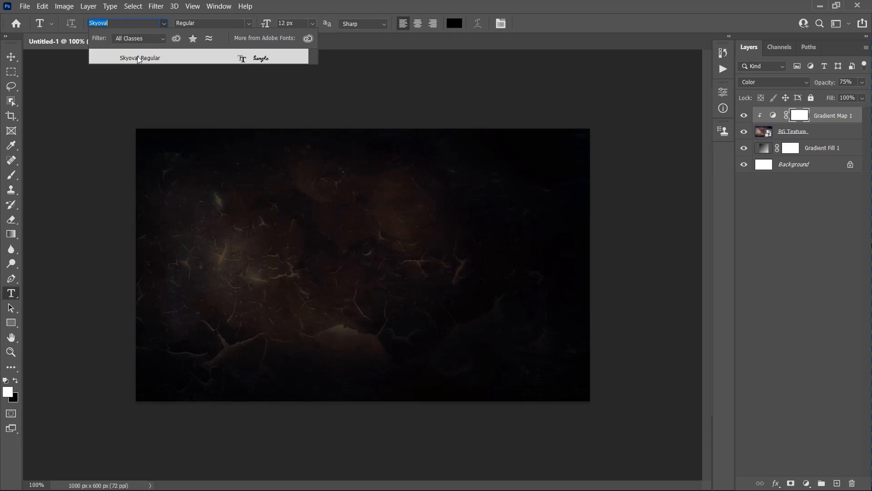
{"action": "left_click", "coordinate": [132, 58]}
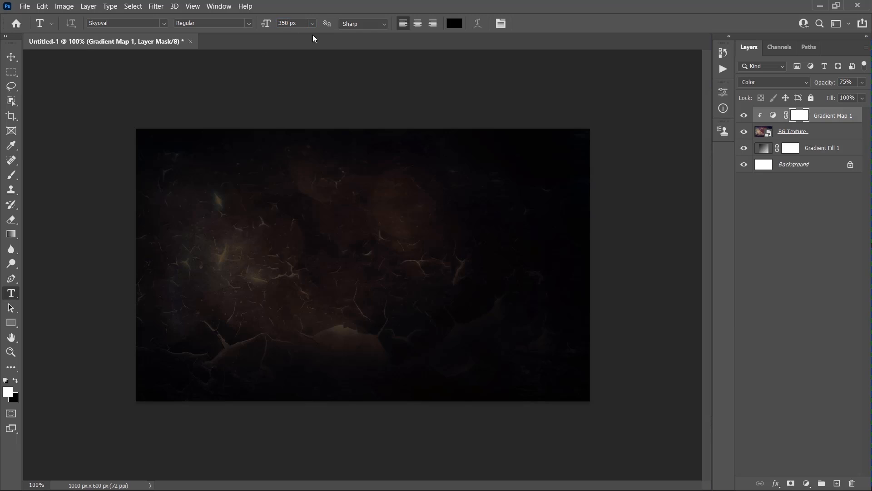
{"action": "left_click", "coordinate": [454, 24]}
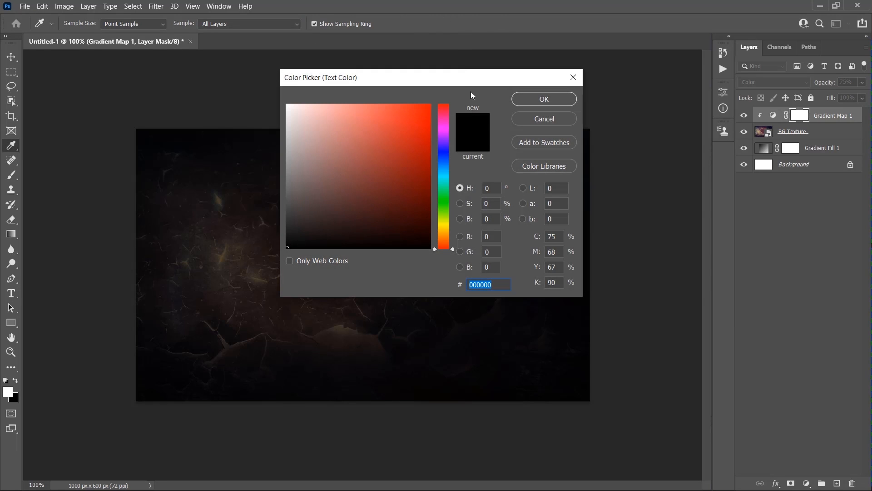
{"action": "type", "text": "7f7b78"}
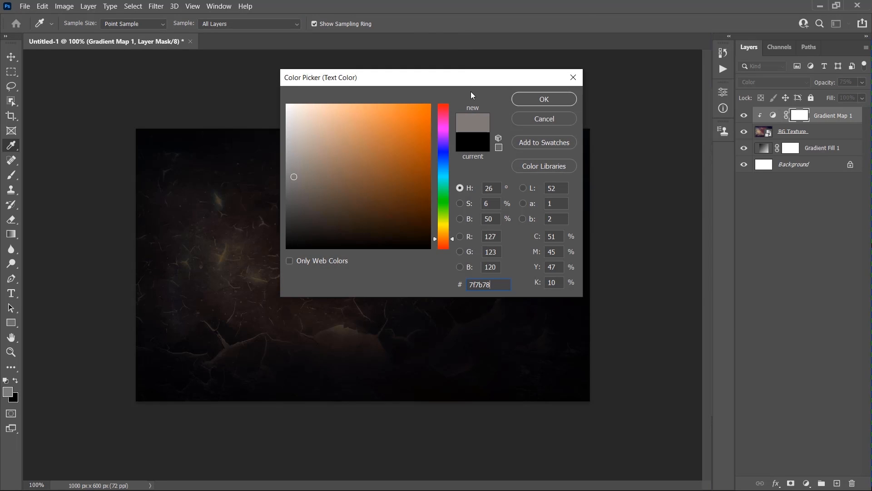
{"action": "left_click", "coordinate": [533, 98]}
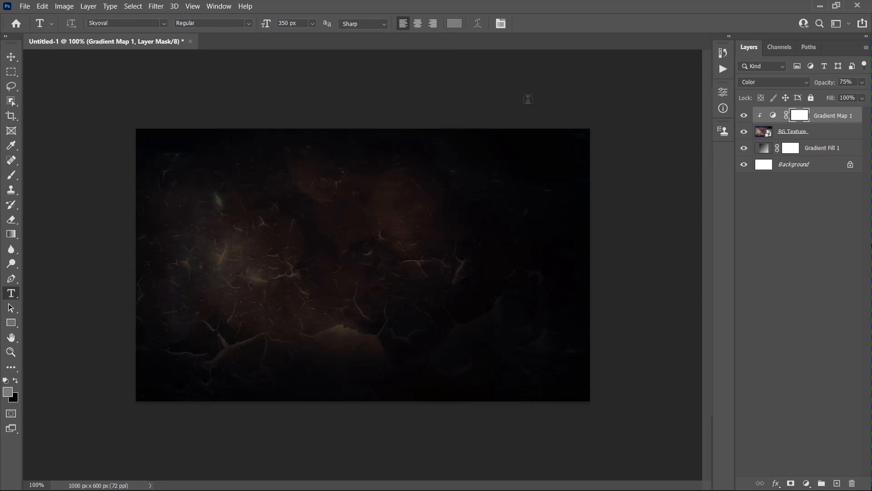
Add the text "liquid" and center it horizontally and vertically on the canvas, clearing the selection used for alignment
{"action": "left_click", "coordinate": [273, 272]}
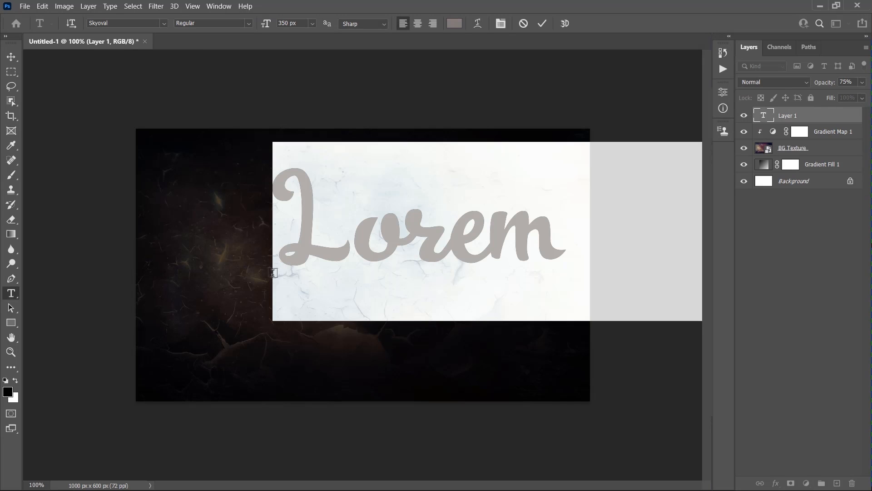
{"action": "type", "text": "liquid"}
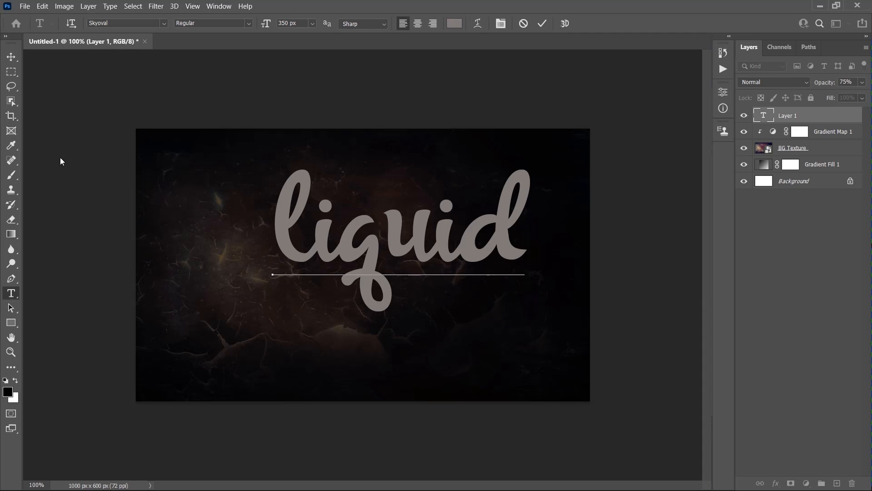
{"action": "left_click", "coordinate": [12, 58]}
{"action": "key", "text": "ctrl+a"}
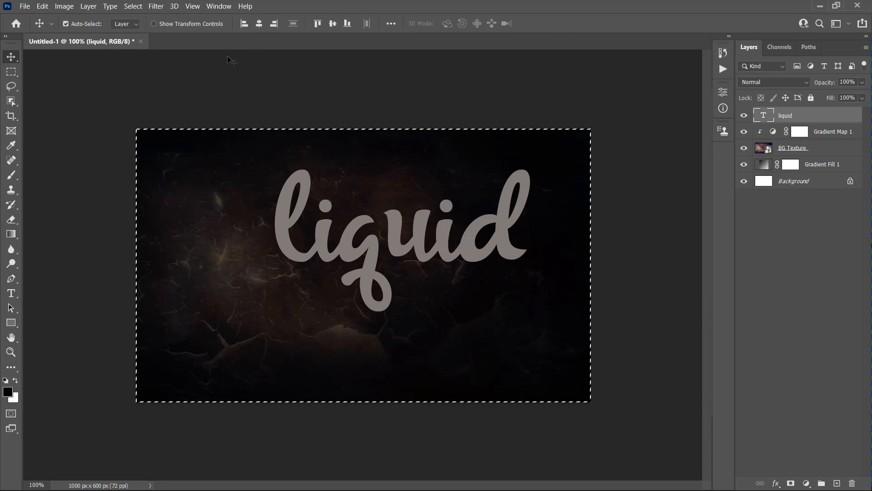
{"action": "left_click", "coordinate": [258, 25]}
{"action": "left_click", "coordinate": [332, 23]}
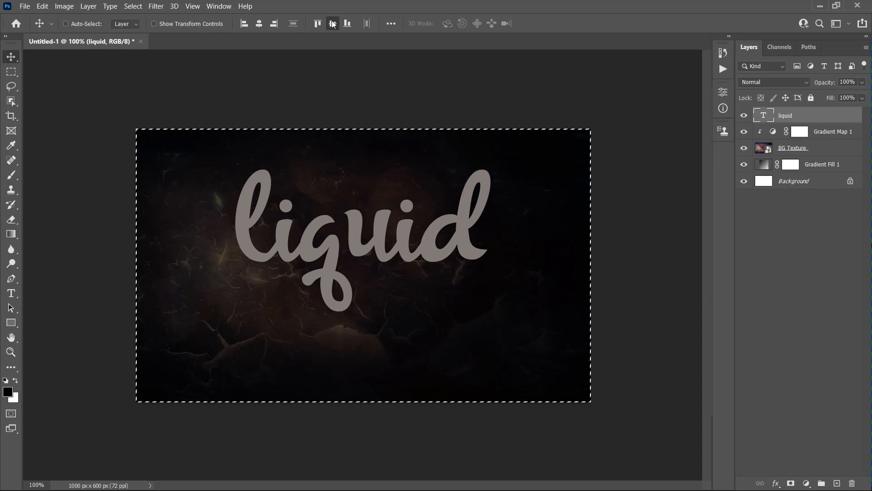
{"action": "key", "text": "ctrl+d"}
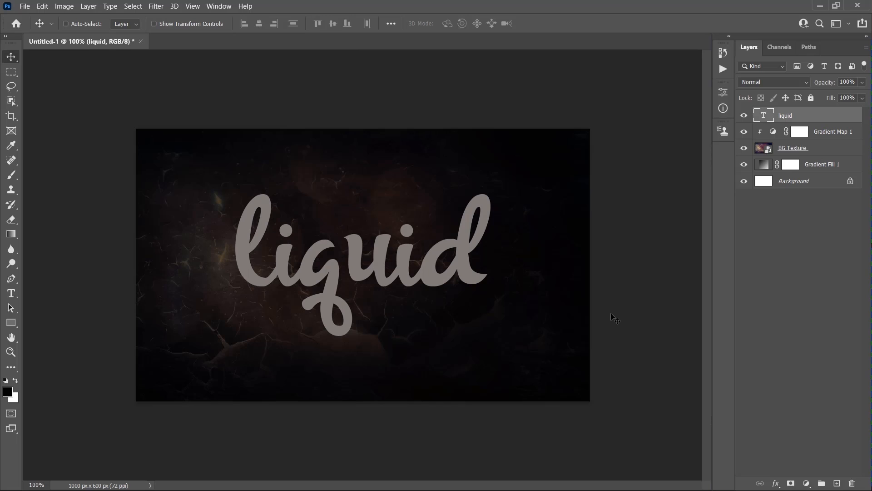
Duplicate the liquid text layer, set the copy's fill to 0%, and duplicate that copy
{"action": "key", "text": "ctrl+j"}
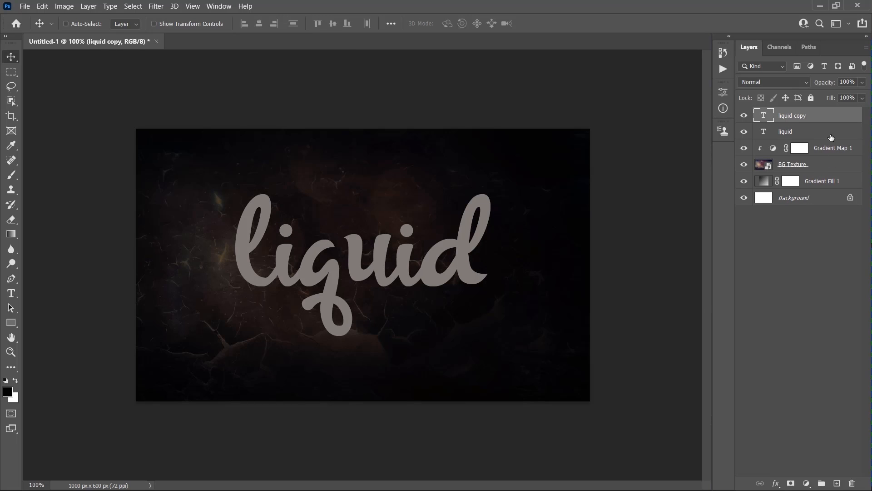
{"action": "left_click_drag", "start_coordinate": [832, 99], "coordinate": [683, 118]}
{"action": "key", "text": "ctrl+j"}
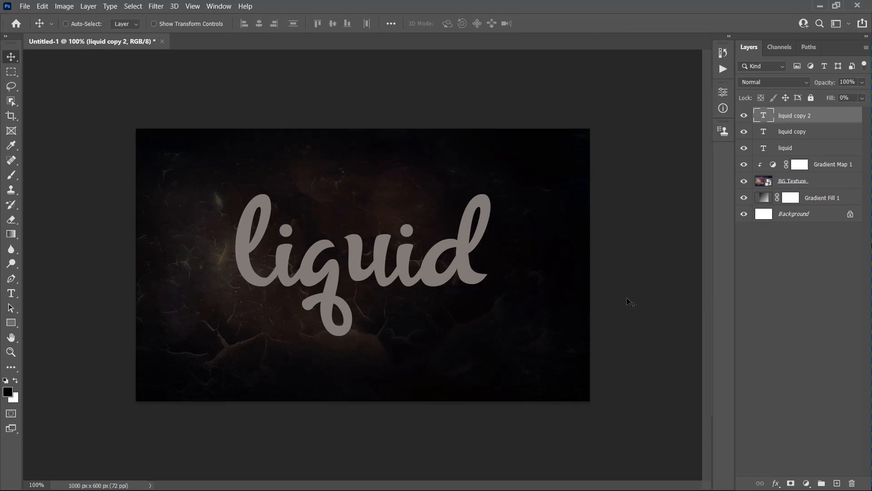
Add a Bevel & Emboss effect with a size of 18 px to the original liquid text layer
{"action": "right_click", "coordinate": [815, 151]}
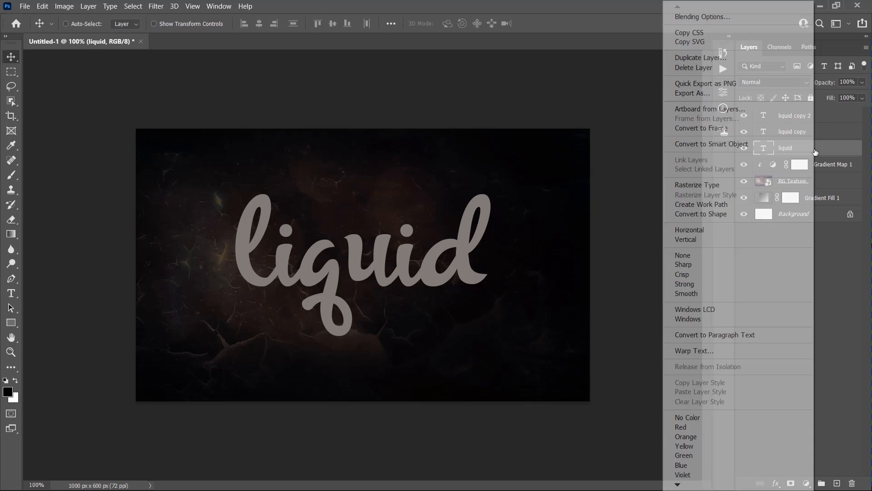
{"action": "left_click", "coordinate": [715, 18]}
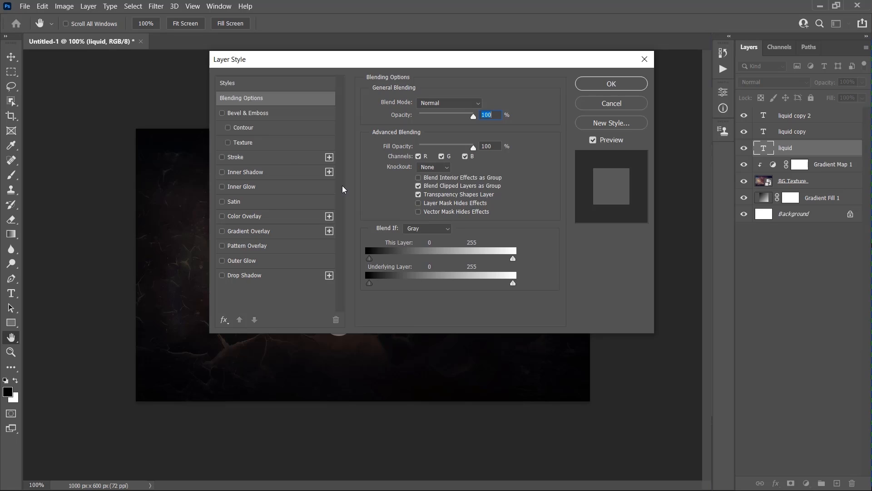
{"action": "left_click", "coordinate": [253, 116]}
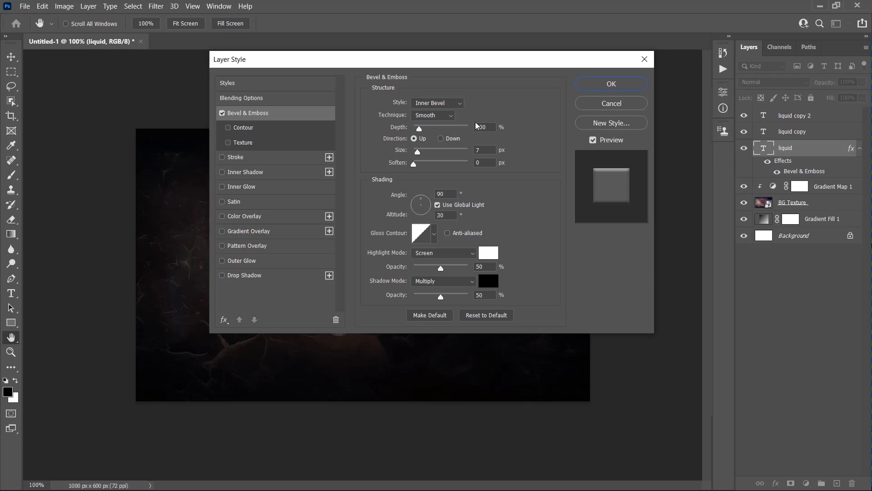
{"action": "double_click", "coordinate": [466, 150]}
{"action": "type", "text": "18"}
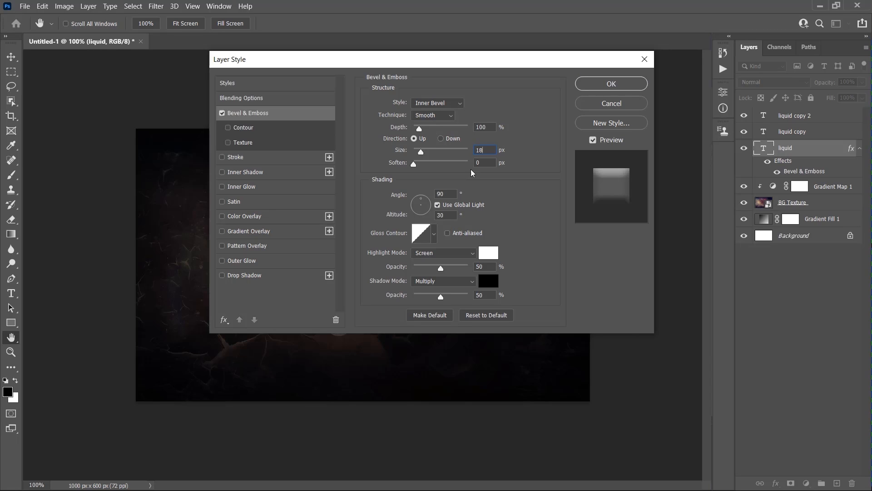
Turn off Use Global Light for the bevel and set its angle to 112° and altitude to 32°
{"action": "left_click", "coordinate": [438, 205]}
{"action": "double_click", "coordinate": [441, 194]}
{"action": "type", "text": "112"}
{"action": "double_click", "coordinate": [447, 214]}
{"action": "type", "text": "32"}
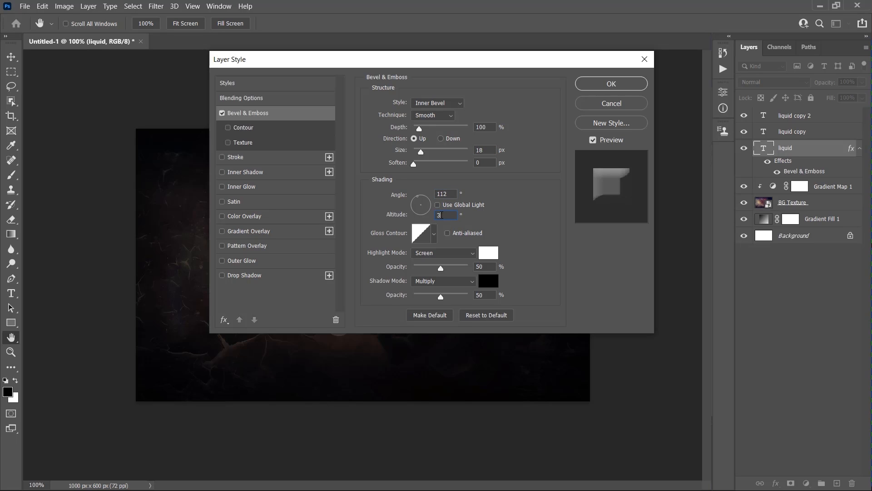
Set the bevel's gloss contour to Cove - Deep and enable Anti-aliased
{"action": "left_click", "coordinate": [435, 234]}
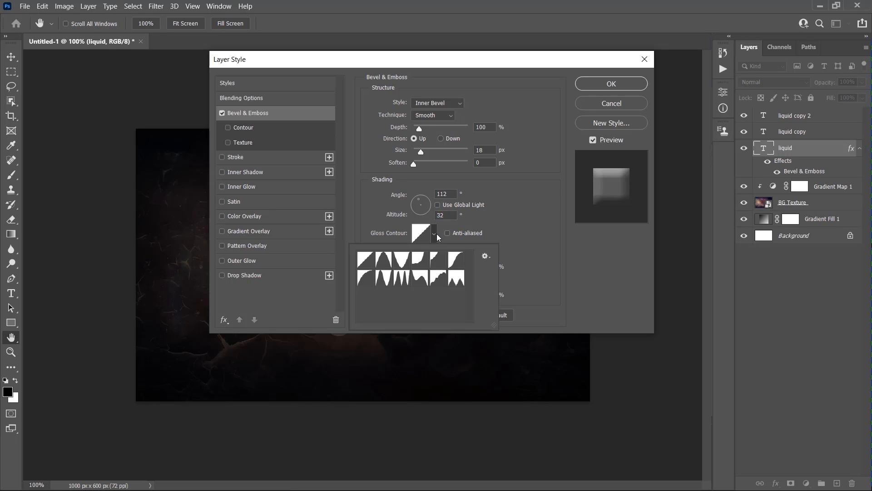
{"action": "left_click", "coordinate": [419, 258]}
{"action": "left_click", "coordinate": [491, 222]}
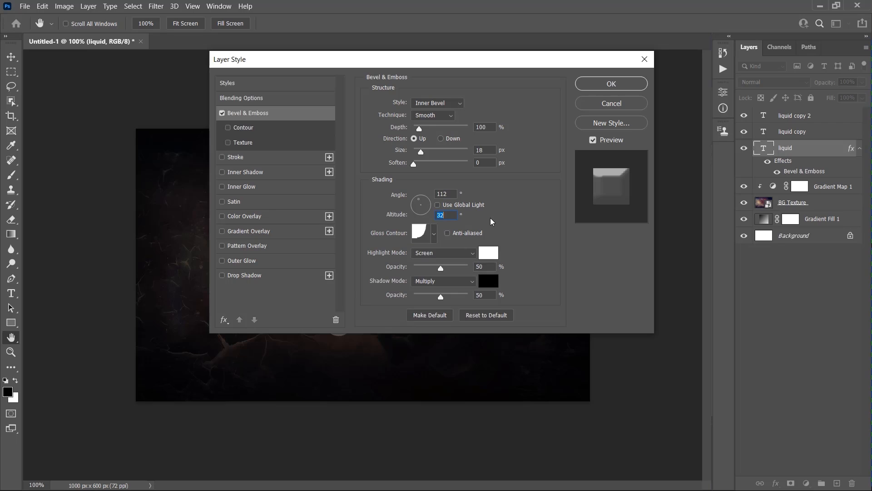
{"action": "left_click", "coordinate": [458, 234]}
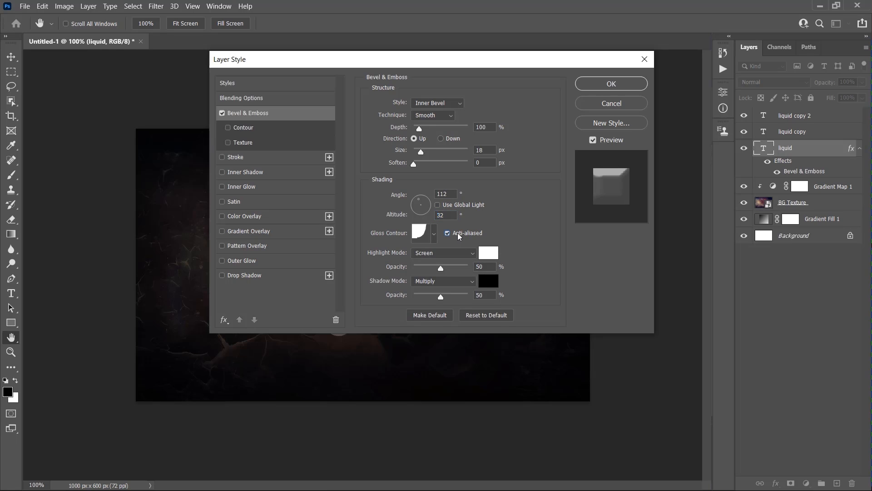
Set the bevel's highlight mode to Linear Light and its highlight color to f3d6b7
{"action": "left_click", "coordinate": [448, 253]}
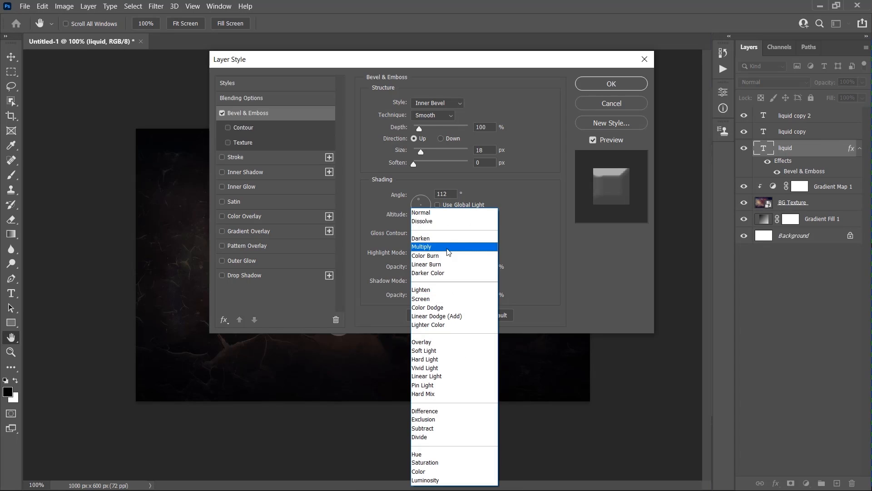
{"action": "left_click", "coordinate": [428, 376]}
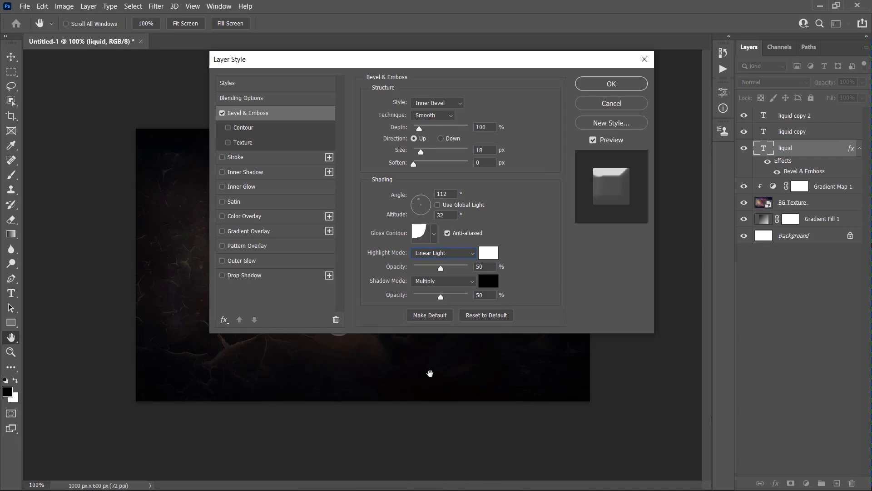
{"action": "left_click", "coordinate": [491, 257]}
{"action": "type", "text": "f3d6b7"}
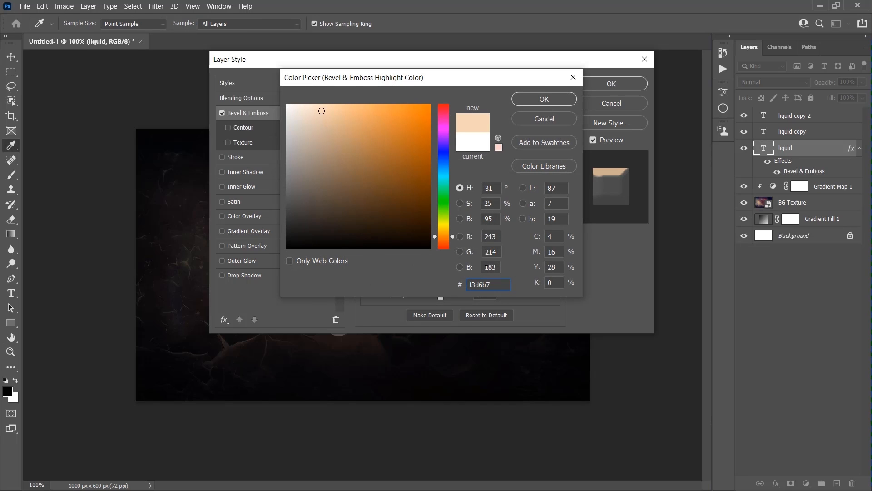
{"action": "left_click", "coordinate": [526, 100]}
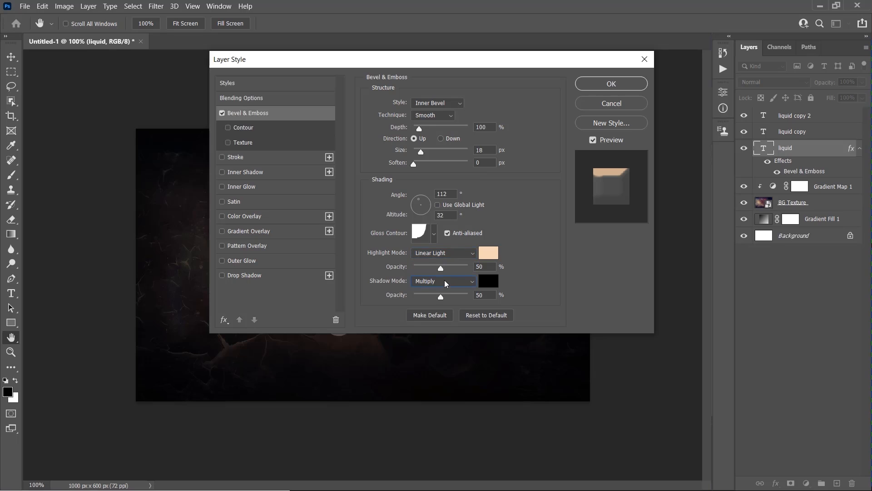
Set the bevel's shadow mode to Linear Burn and its shadow color to 7a7a7a
{"action": "left_click", "coordinate": [444, 280]}
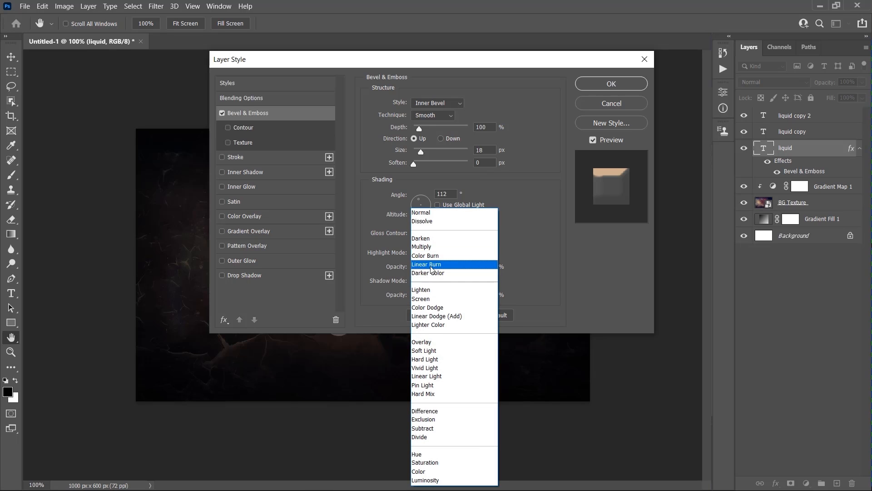
{"action": "left_click", "coordinate": [431, 265]}
{"action": "left_click", "coordinate": [482, 282]}
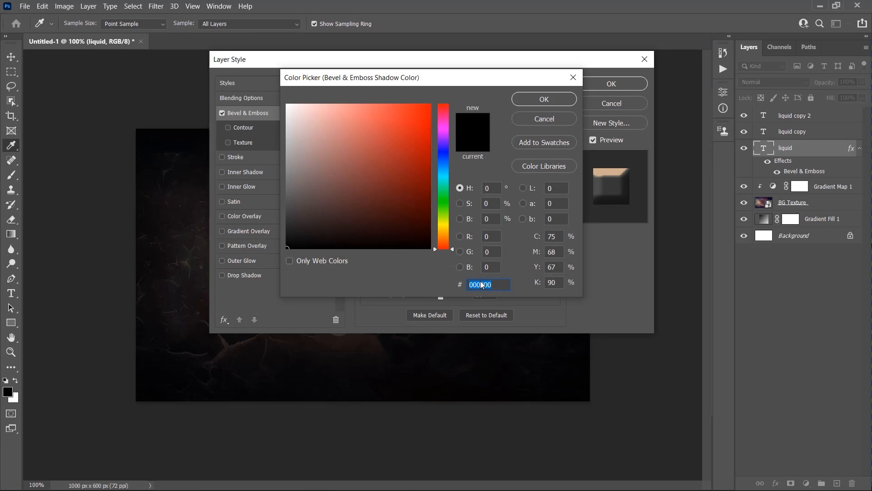
{"action": "type", "text": "7a7a7a"}
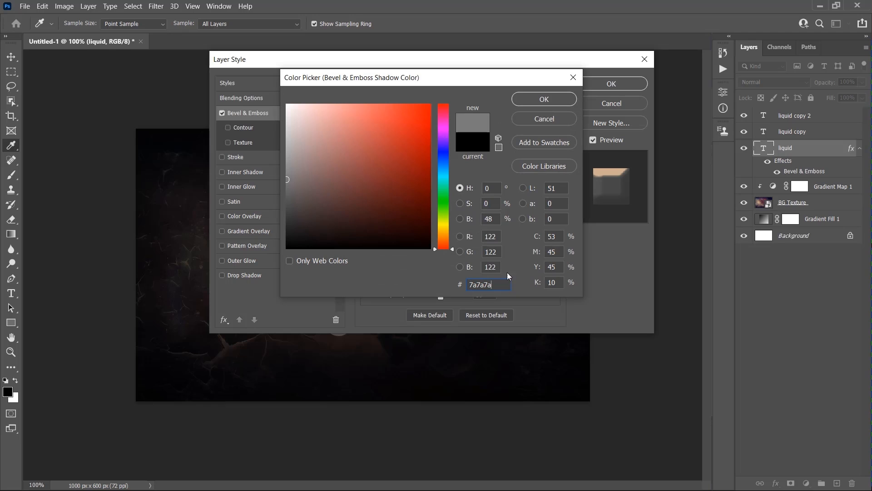
{"action": "left_click", "coordinate": [536, 100]}
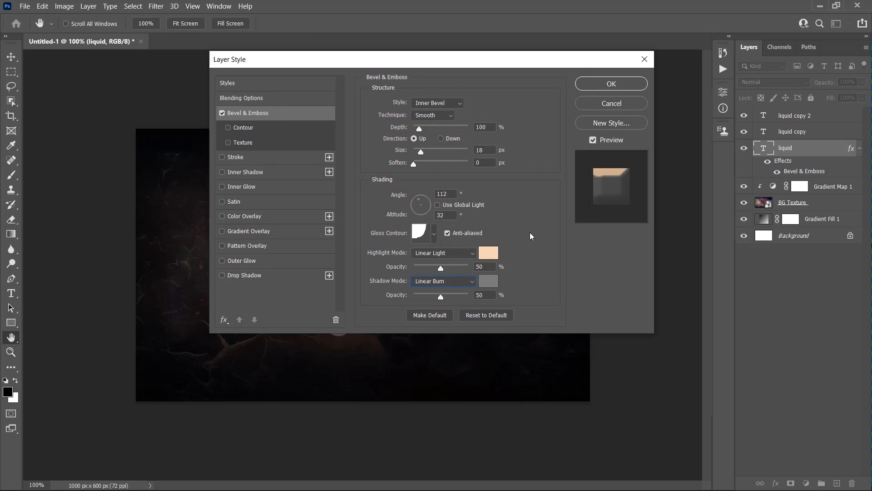
Enable the bevel's Contour option with the Half Round contour and Anti-aliased turned on
{"action": "left_click", "coordinate": [246, 129]}
{"action": "left_click", "coordinate": [417, 108]}
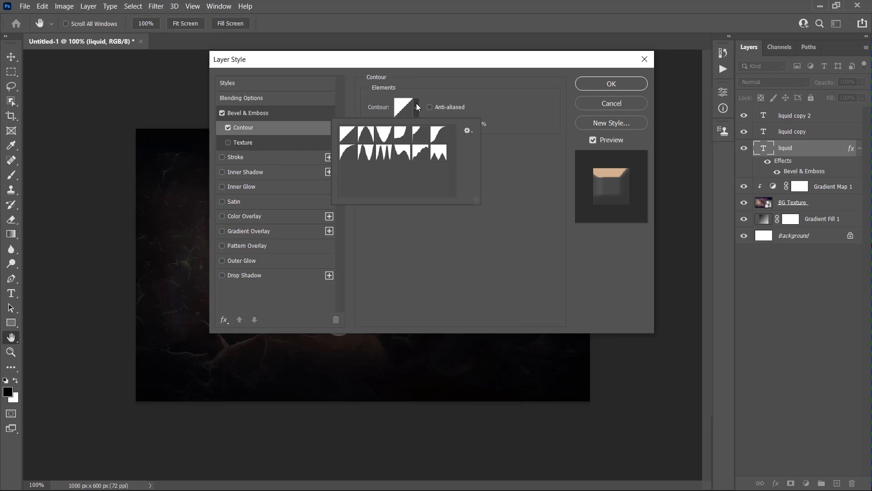
{"action": "left_click", "coordinate": [347, 154]}
{"action": "left_click", "coordinate": [437, 107]}
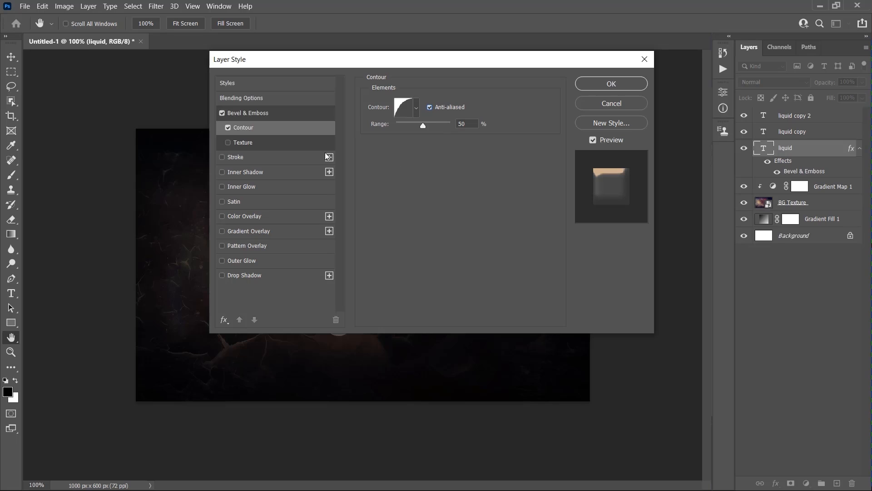
Enable the bevel's Texture option with the Clouds pattern, a scale of 25% and a depth of +5%
{"action": "left_click", "coordinate": [256, 143]}
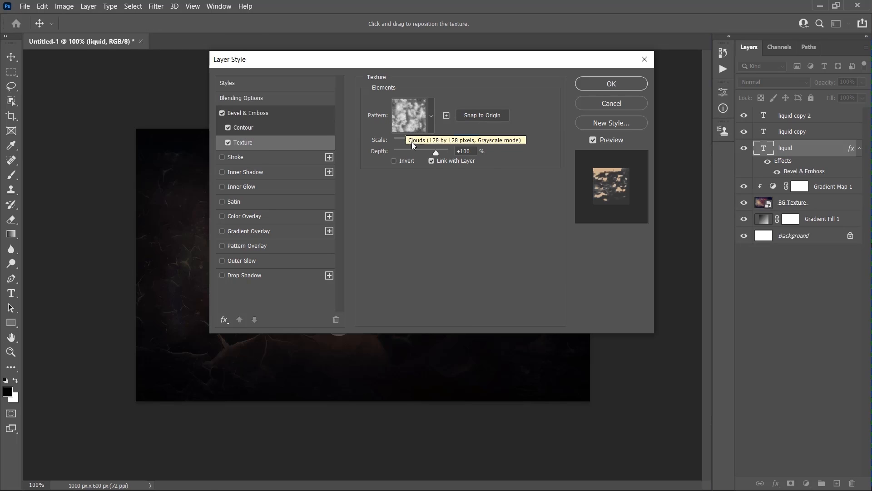
{"action": "type", "text": "25"}
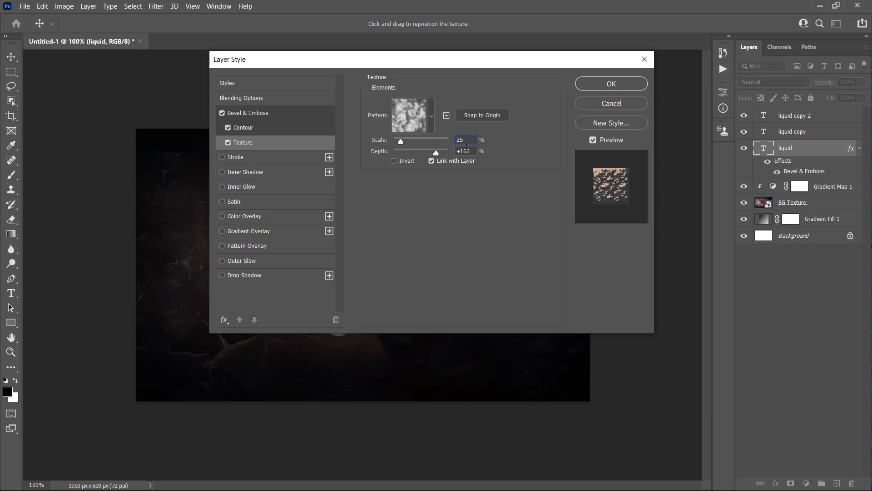
{"action": "double_click", "coordinate": [459, 151]}
{"action": "type", "text": "5"}
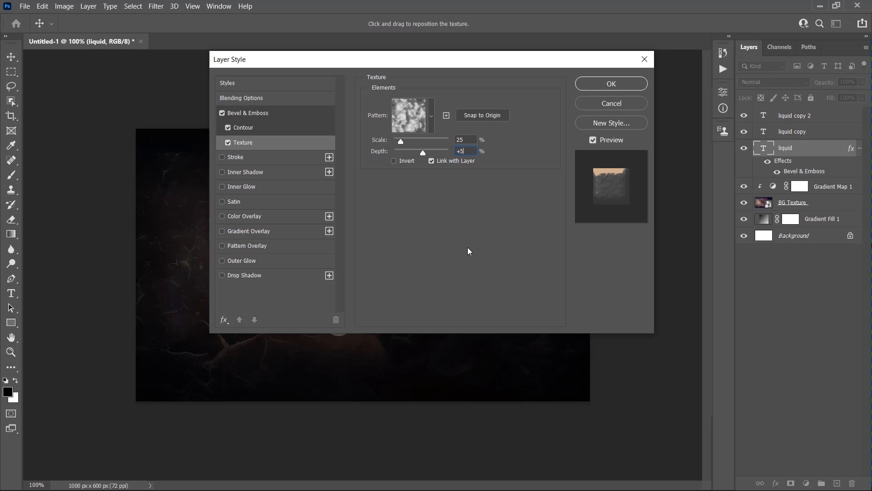
Add an Inner Shadow effect with the Screen blend mode and the color 4e9d86
{"action": "left_click", "coordinate": [254, 177]}
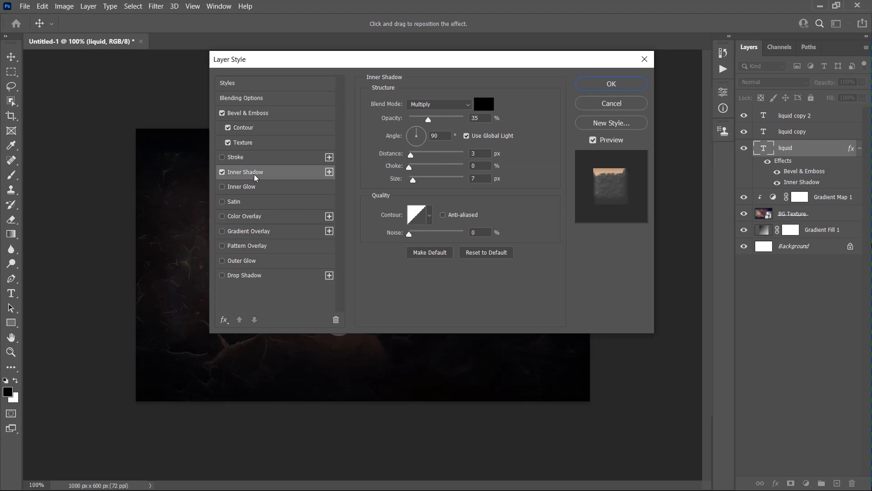
{"action": "left_click", "coordinate": [432, 107]}
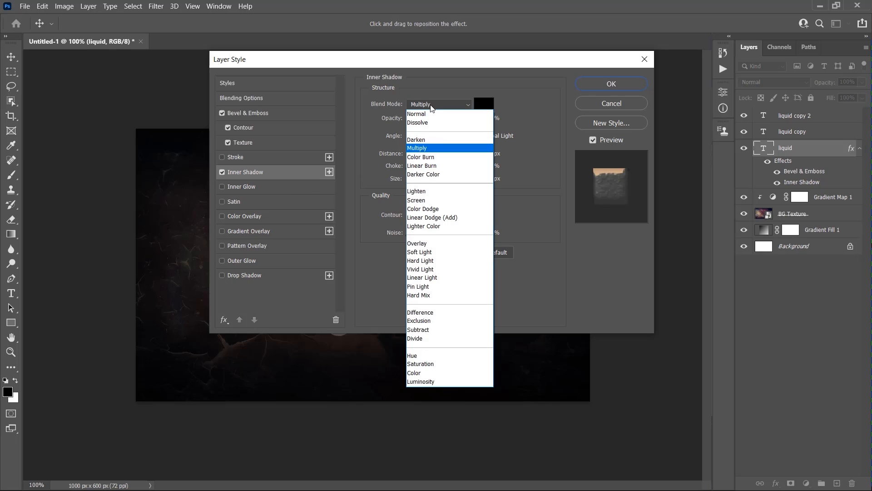
{"action": "key", "text": "Escape"}
{"action": "left_click", "coordinate": [483, 104]}
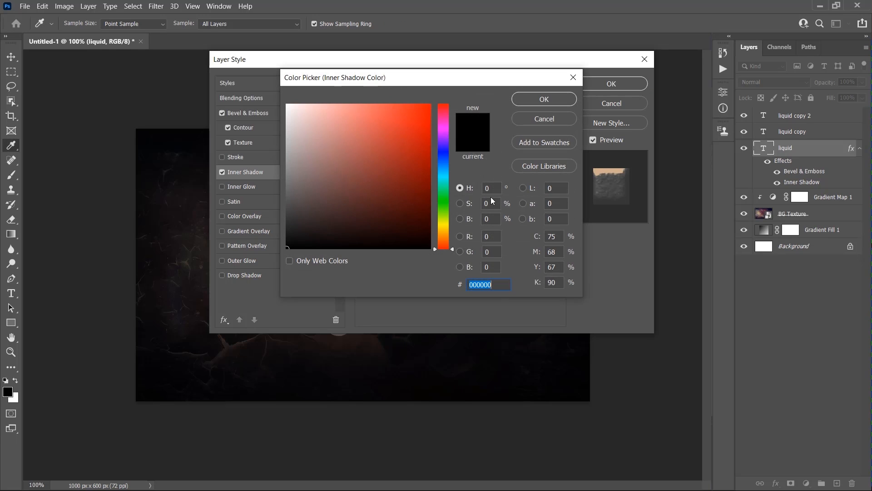
{"action": "type", "text": "4e9d86"}
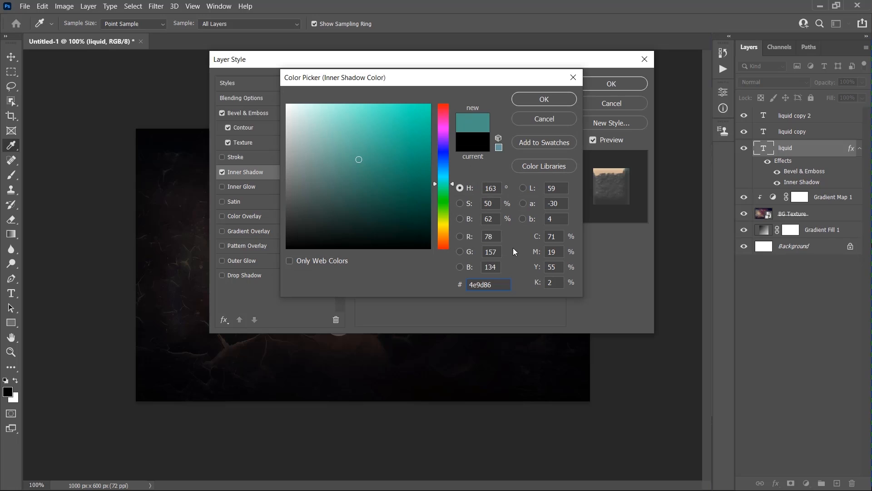
{"action": "left_click", "coordinate": [543, 99]}
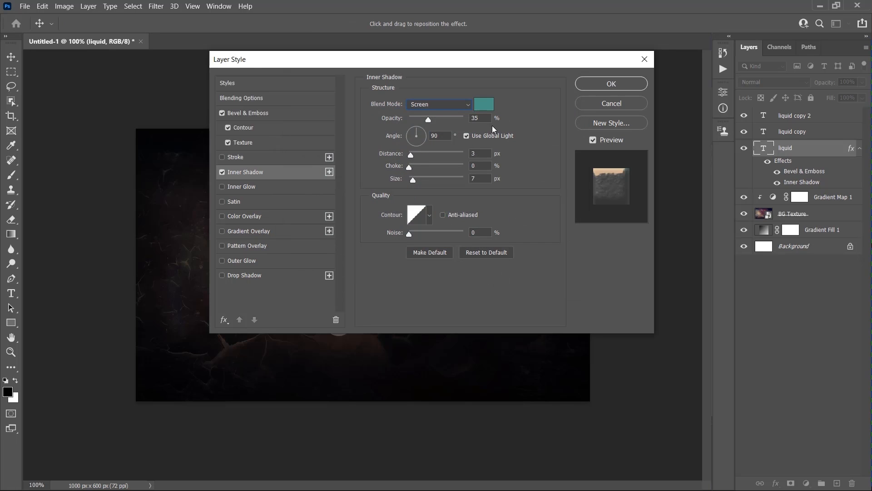
Set the inner shadow's opacity to 50%, turn off Use Global Light, and set distance to 8 px and size to 9 px
{"action": "double_click", "coordinate": [483, 118]}
{"action": "type", "text": "50"}
{"action": "left_click", "coordinate": [469, 137]}
{"action": "type", "text": "8"}
{"action": "type", "text": "9"}
Set the inner shadow's contour to Half Round
{"action": "left_click", "coordinate": [469, 193]}
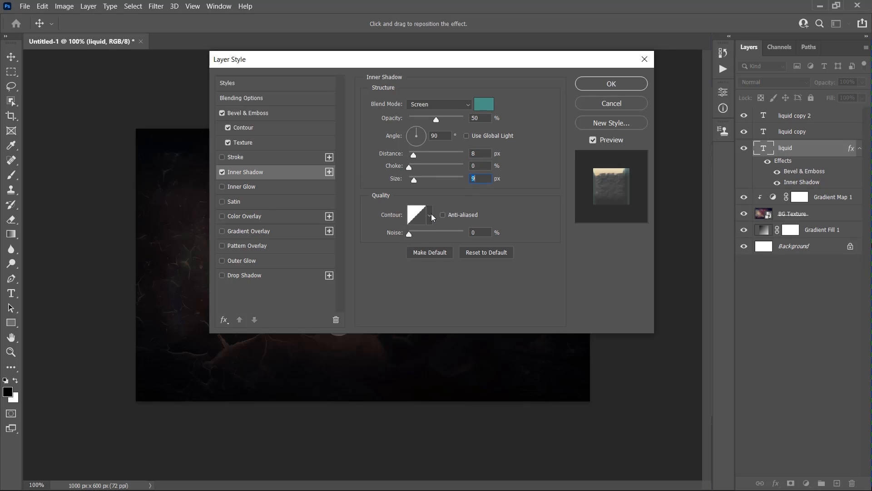
{"action": "left_click", "coordinate": [430, 215]}
{"action": "left_click", "coordinate": [361, 259]}
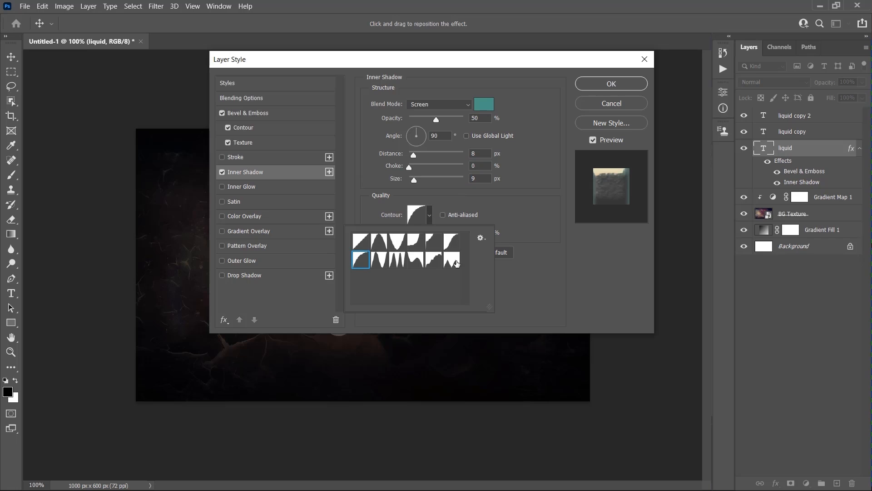
{"action": "left_click", "coordinate": [530, 275]}
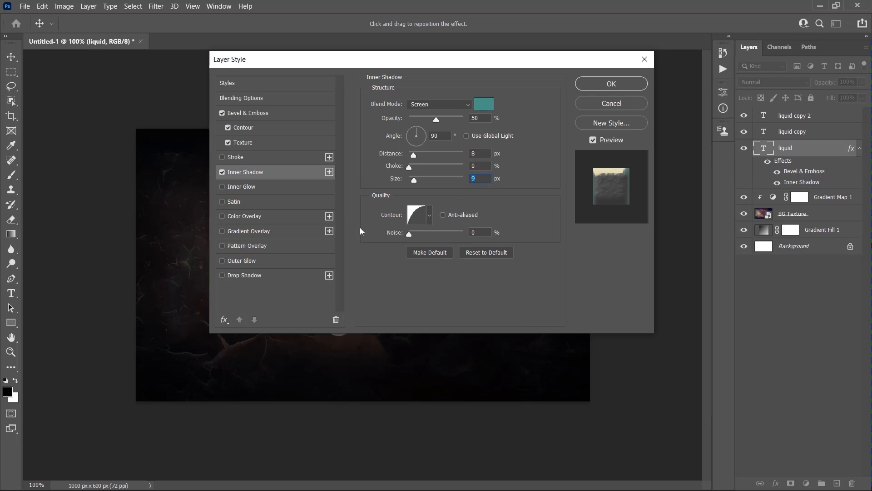
Add an Inner Glow effect to the text layer and set its blend mode to Difference
{"action": "left_click", "coordinate": [249, 188]}
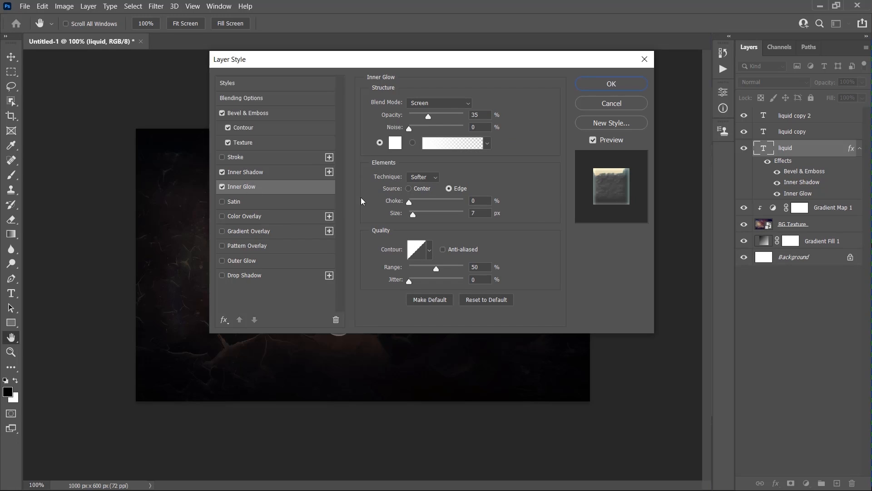
{"action": "left_click", "coordinate": [434, 103]}
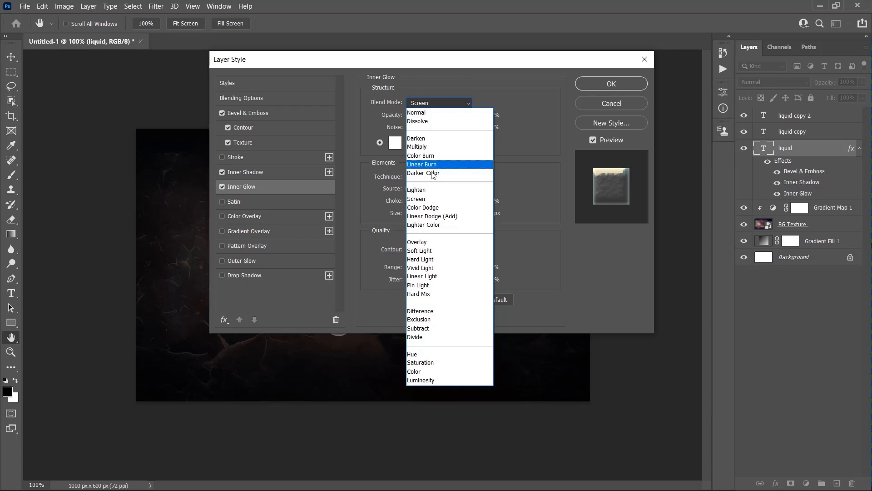
{"action": "left_click", "coordinate": [427, 312]}
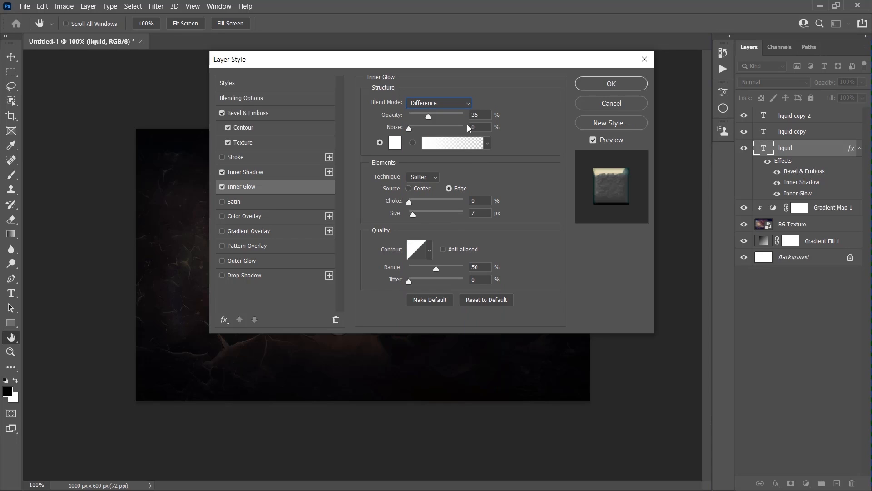
Fill the inner glow with the Bronze Bz55 gradient from the METALS presets, with its source set to Center and size to 29 px
{"action": "left_click", "coordinate": [435, 143]}
{"action": "scroll", "coordinate": [420, 146], "scroll_direction": "down", "scroll_amount": 5}
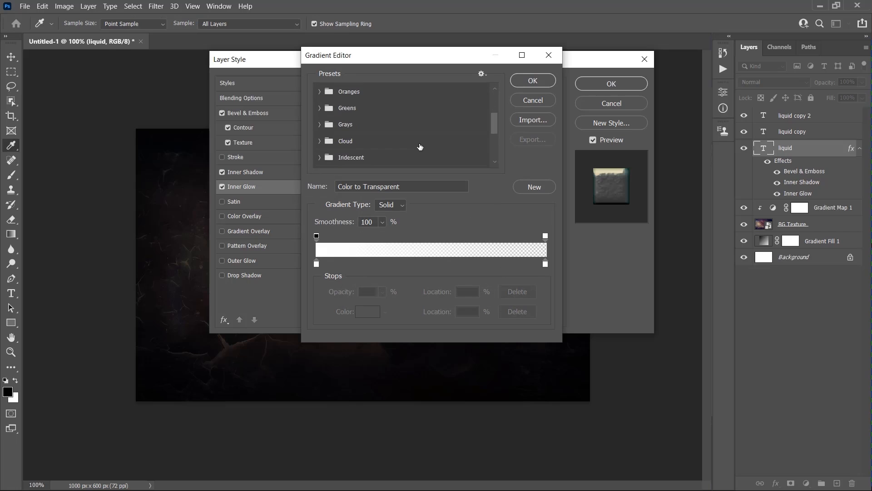
{"action": "scroll", "coordinate": [420, 147], "scroll_direction": "down", "scroll_amount": 5}
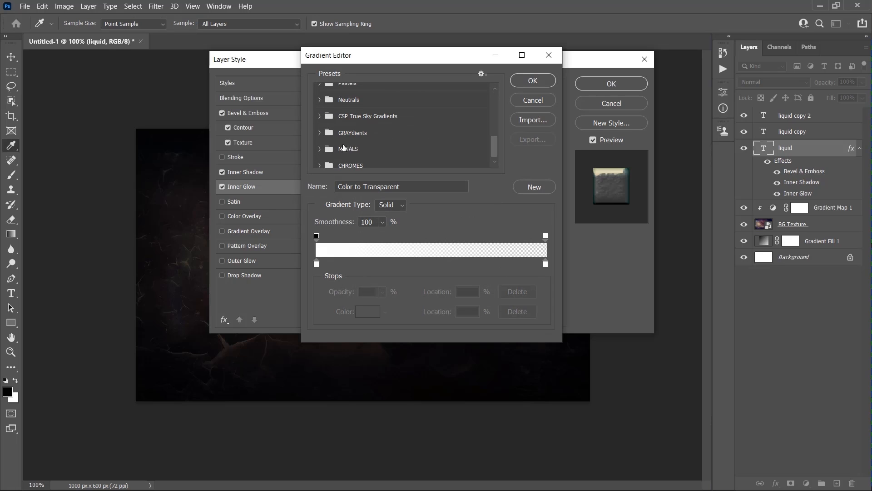
{"action": "left_click", "coordinate": [321, 148]}
{"action": "scroll", "coordinate": [386, 137], "scroll_direction": "down", "scroll_amount": 5}
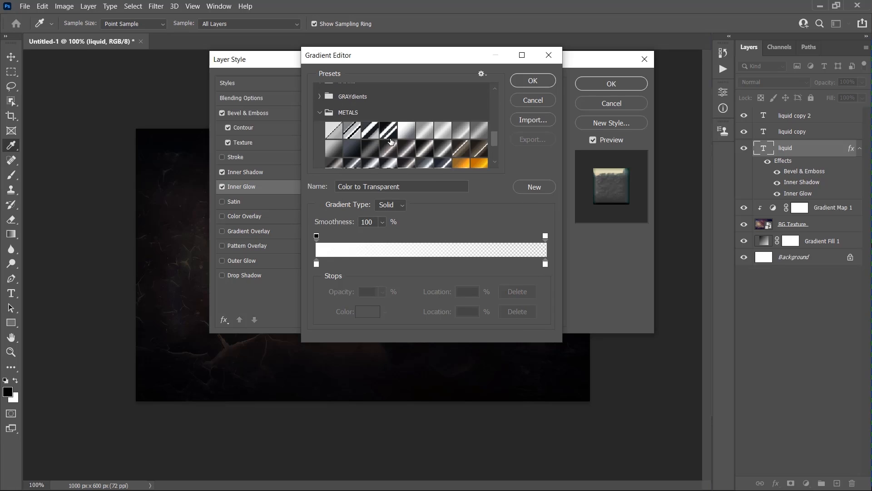
{"action": "left_click", "coordinate": [352, 124]}
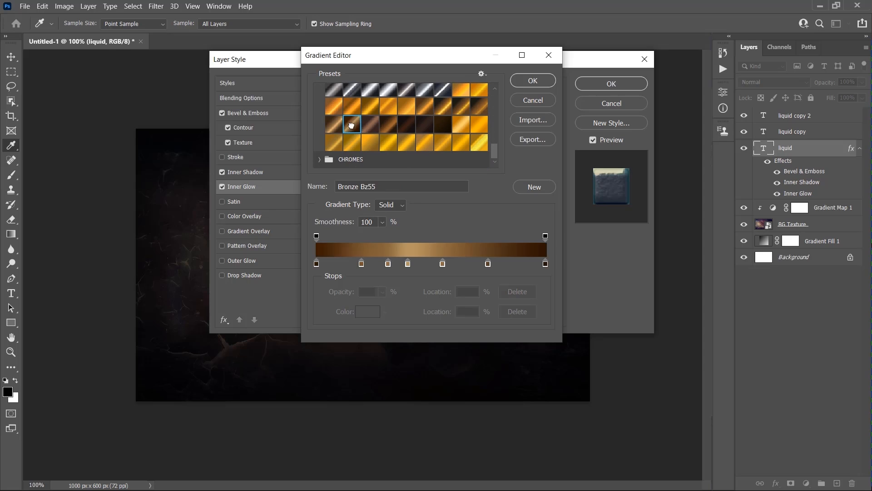
{"action": "left_click", "coordinate": [530, 82]}
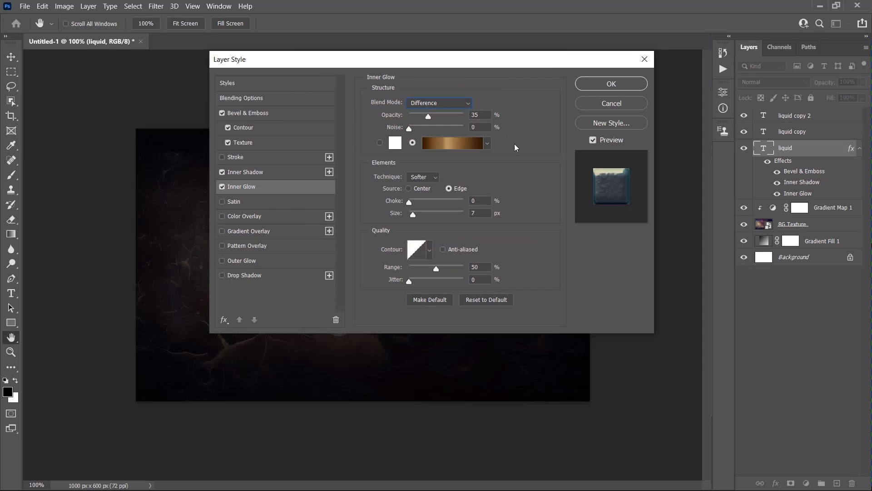
{"action": "left_click", "coordinate": [418, 188]}
{"action": "type", "text": "29"}
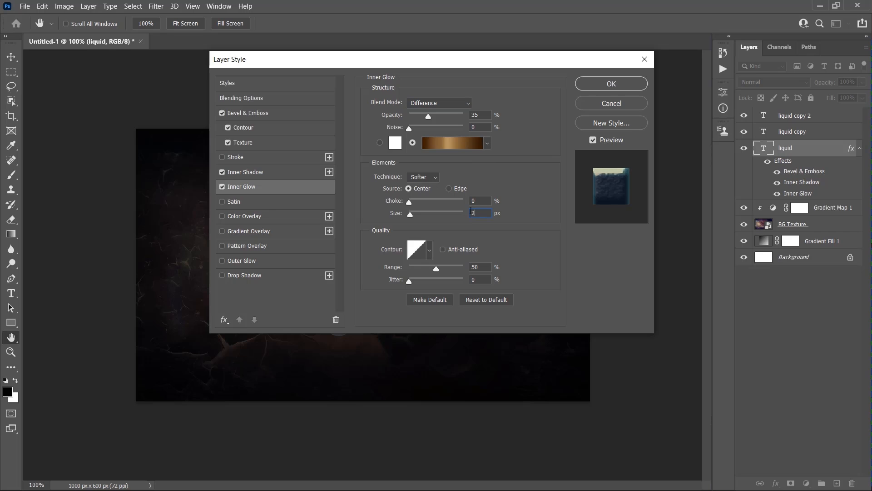
Add a Satin effect to the liquid layer with the Hard Light blend mode and the color deb7a7
{"action": "left_click", "coordinate": [239, 202]}
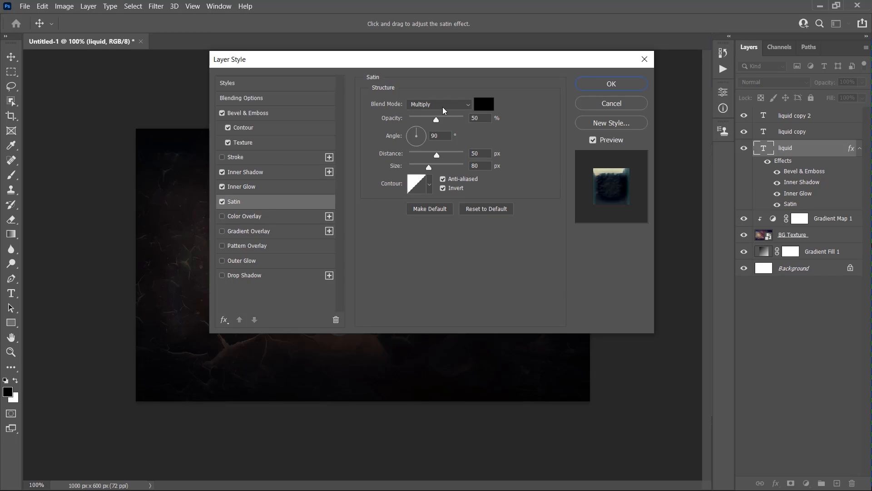
{"action": "left_click", "coordinate": [443, 107]}
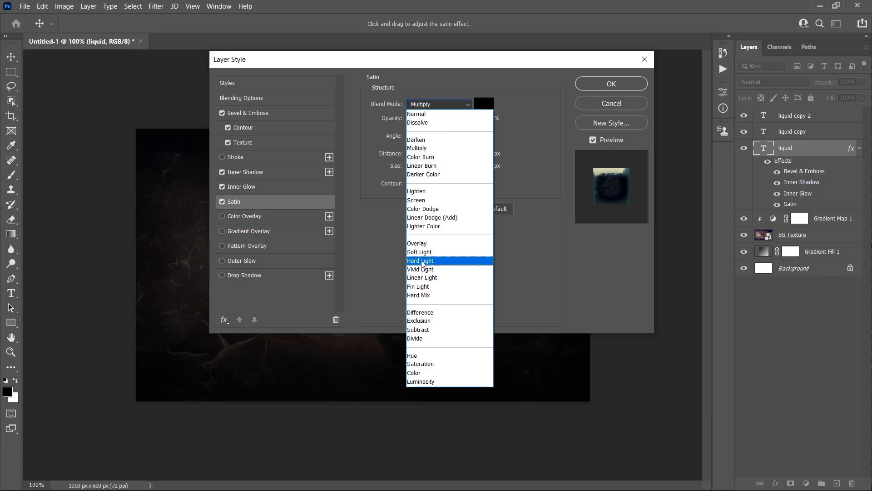
{"action": "left_click", "coordinate": [422, 262]}
{"action": "left_click", "coordinate": [484, 105]}
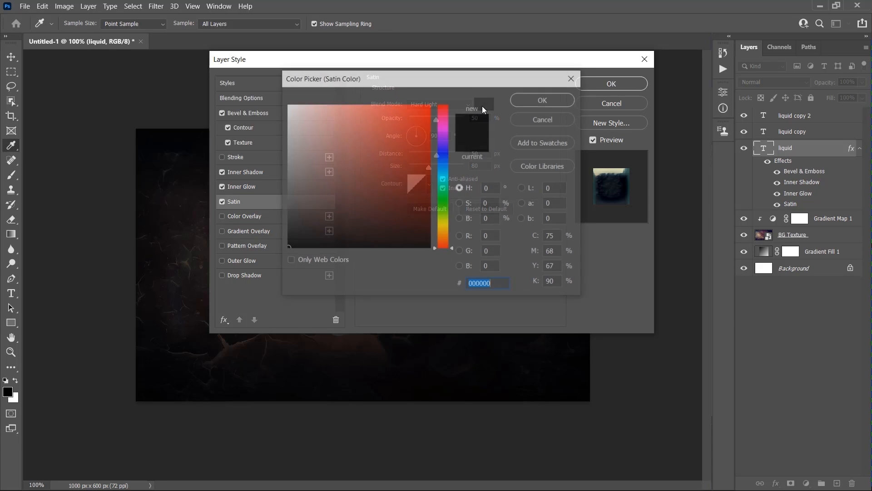
{"action": "type", "text": "deb7a7"}
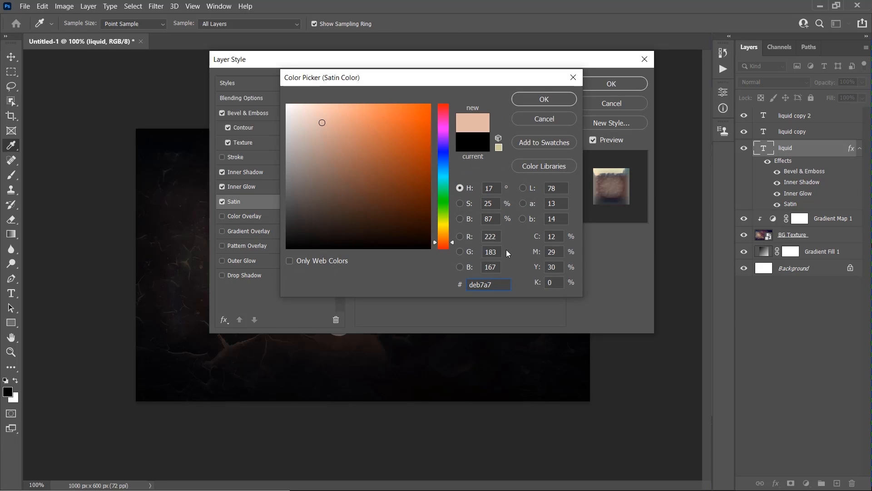
{"action": "left_click", "coordinate": [552, 99]}
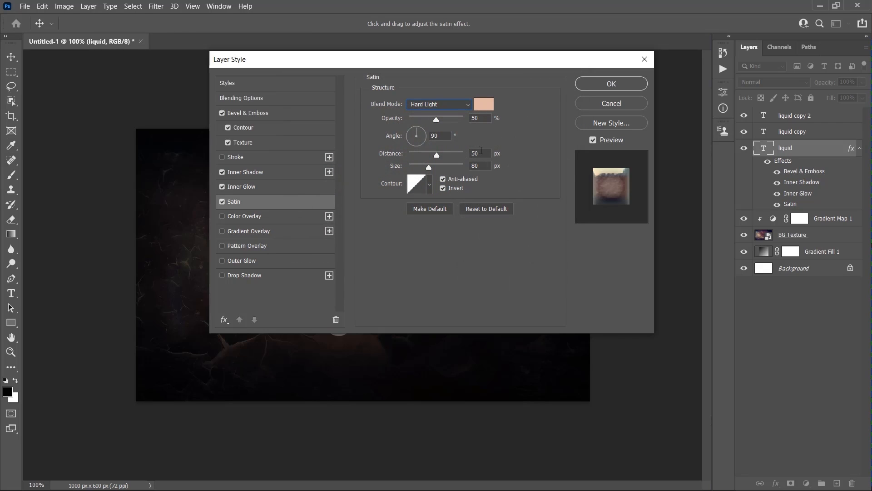
Set the satin's distance to 13 px, its size to 15 px and its contour to Rolling Slope - Descending
{"action": "type", "text": "13"}
{"action": "double_click", "coordinate": [482, 166]}
{"action": "type", "text": "15"}
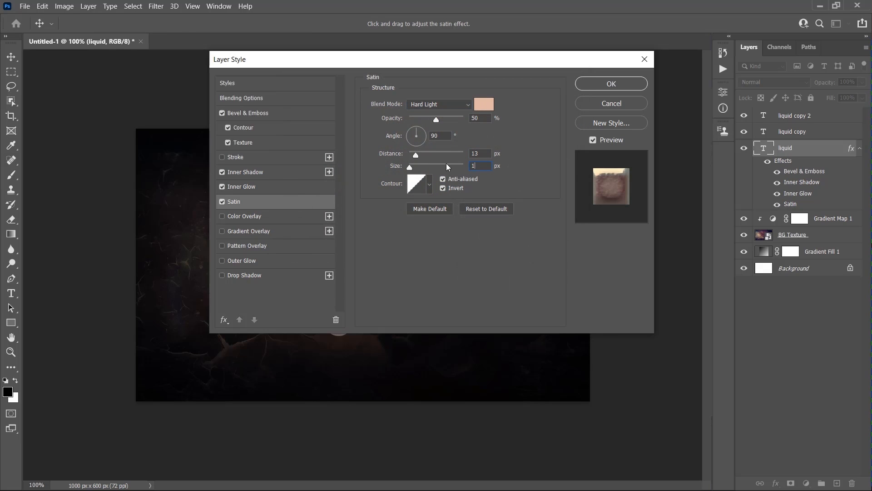
{"action": "left_click", "coordinate": [429, 185]}
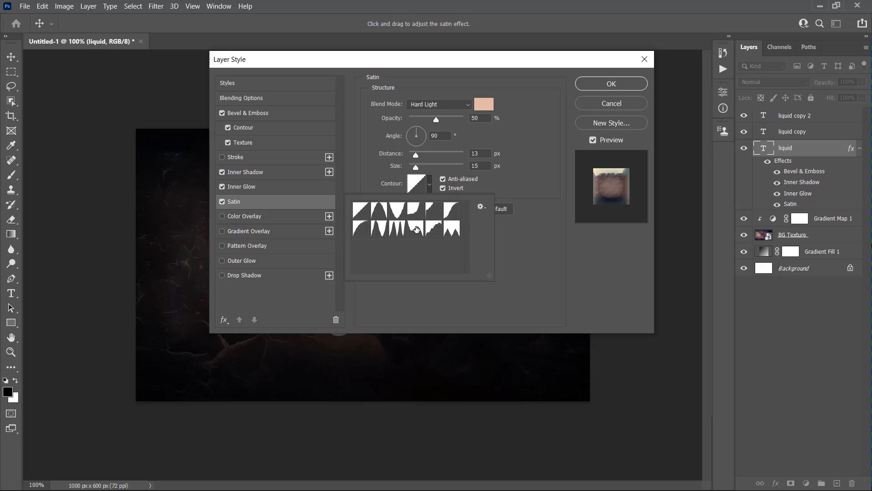
{"action": "left_click", "coordinate": [415, 229]}
{"action": "left_click", "coordinate": [515, 248]}
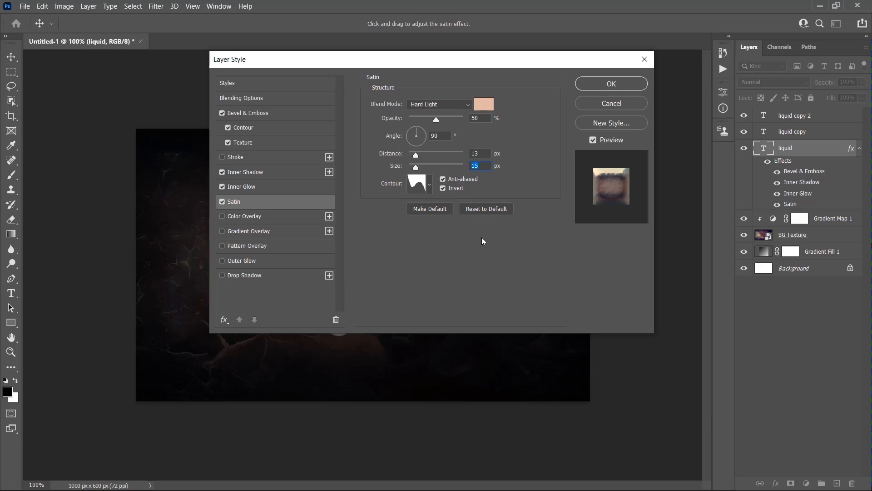
Add a Color Overlay effect with the Color Burn blend mode and the color 653739
{"action": "left_click", "coordinate": [258, 217]}
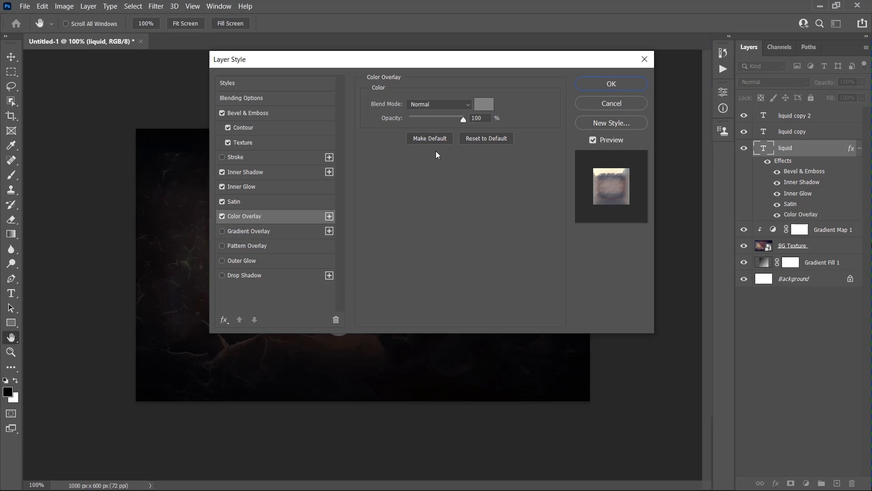
{"action": "left_click", "coordinate": [443, 106]}
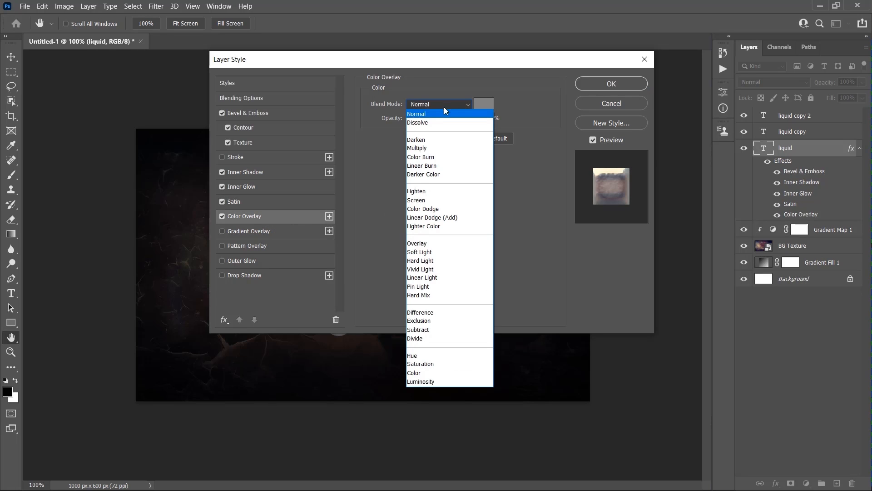
{"action": "left_click", "coordinate": [425, 160]}
{"action": "left_click", "coordinate": [483, 106]}
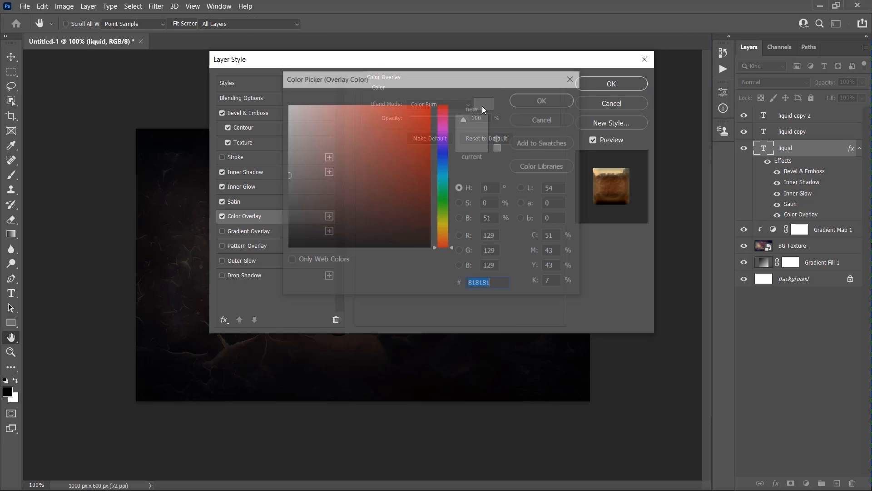
{"action": "type", "text": "653739"}
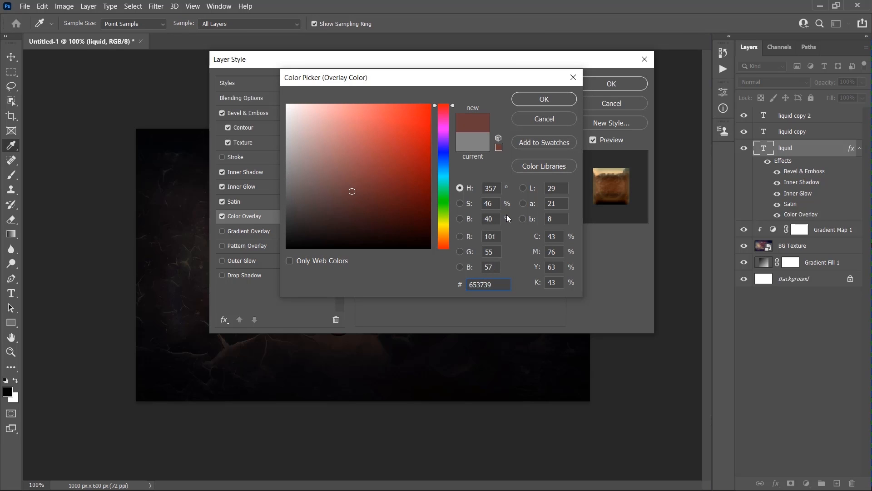
{"action": "left_click", "coordinate": [537, 99]}
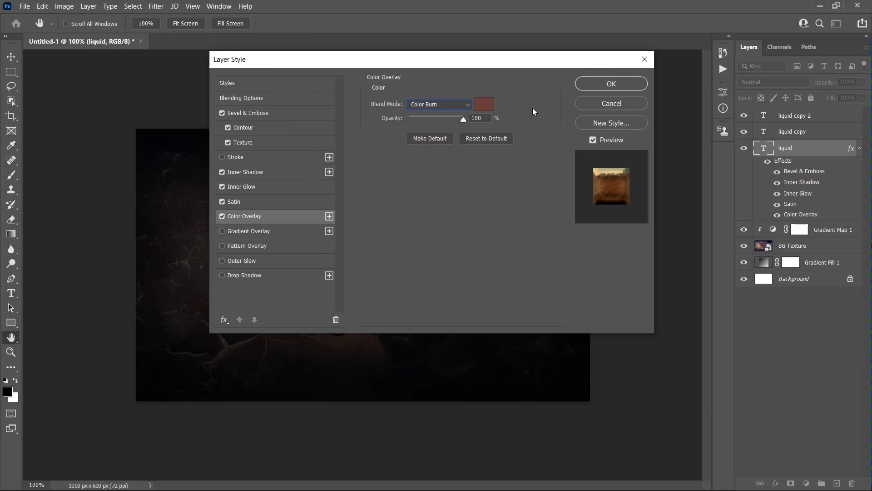
Add a Drop Shadow effect to the liquid layer with the color 010101
{"action": "left_click", "coordinate": [248, 276]}
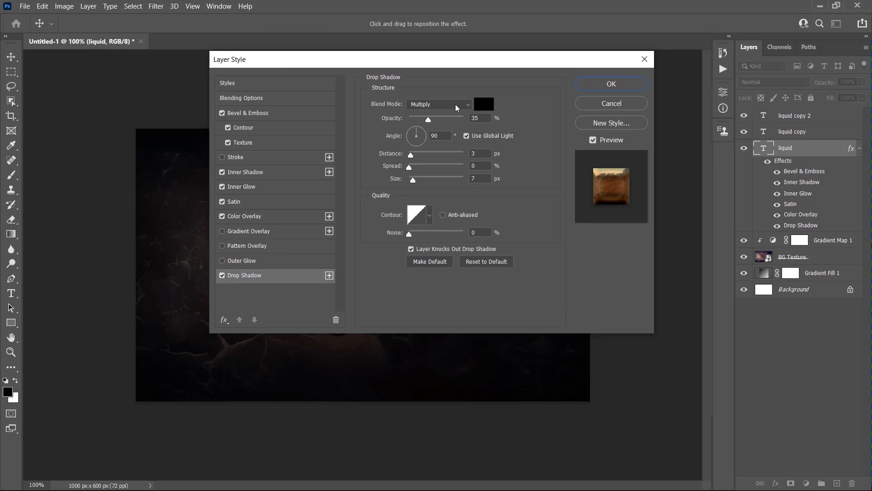
{"action": "left_click", "coordinate": [484, 104]}
{"action": "type", "text": "010101"}
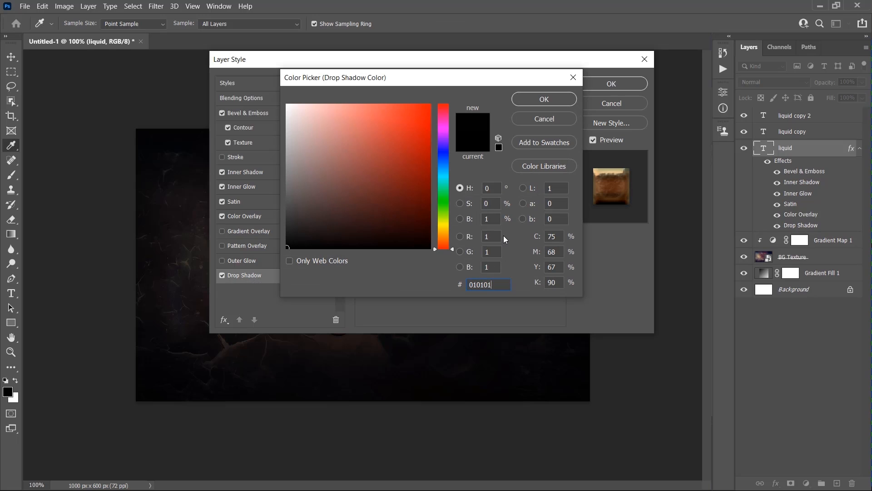
{"action": "left_click", "coordinate": [543, 101]}
Set the drop shadow's opacity to 85%, angle to 120°, distance to 15 px and size to 10 px, and apply the layer style
{"action": "double_click", "coordinate": [474, 118]}
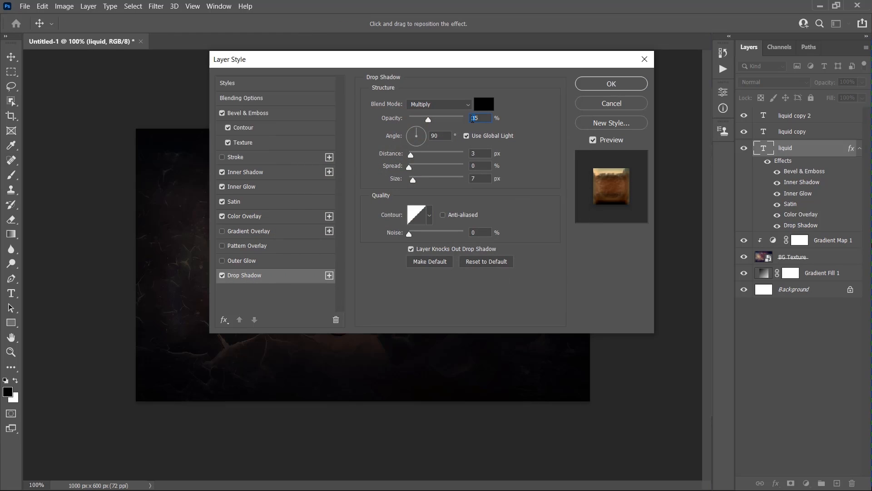
{"action": "type", "text": "85"}
{"action": "type", "text": "120"}
{"action": "double_click", "coordinate": [473, 153]}
{"action": "type", "text": "15"}
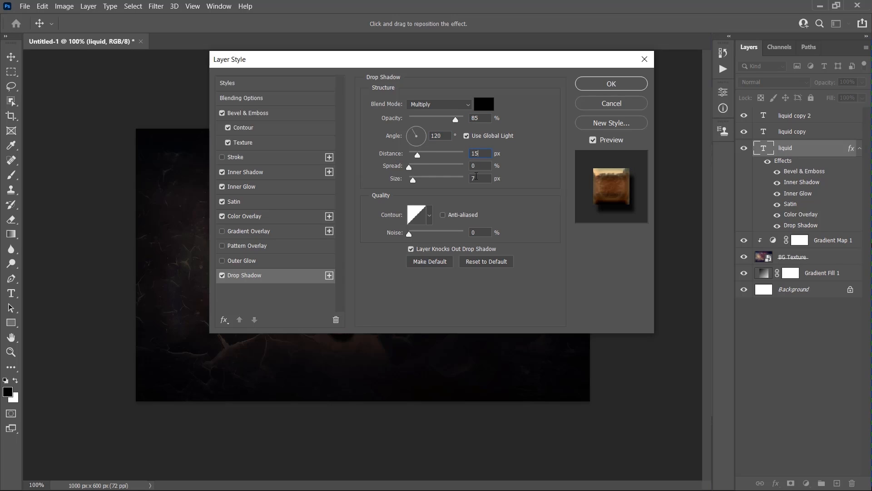
{"action": "double_click", "coordinate": [474, 178]}
{"action": "type", "text": "10"}
{"action": "left_click", "coordinate": [611, 85]}
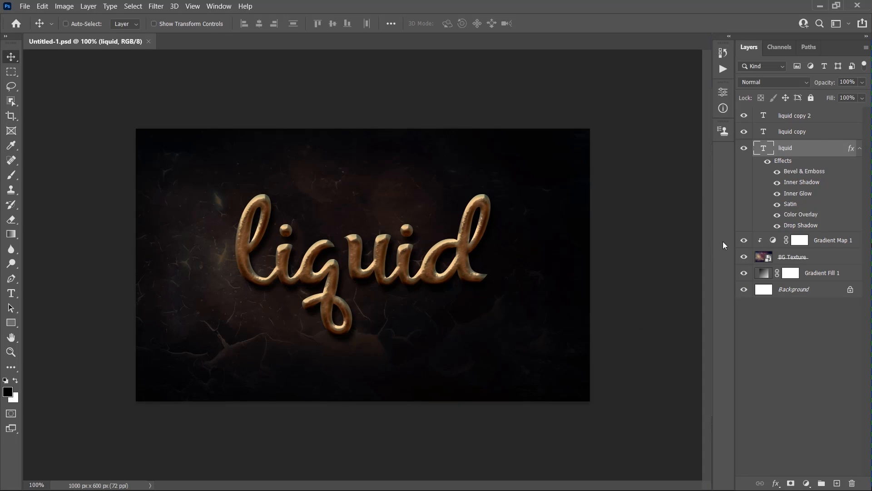
Add a Bevel & Emboss effect to the liquid copy layer with a size of 10 px
{"action": "right_click", "coordinate": [823, 133]}
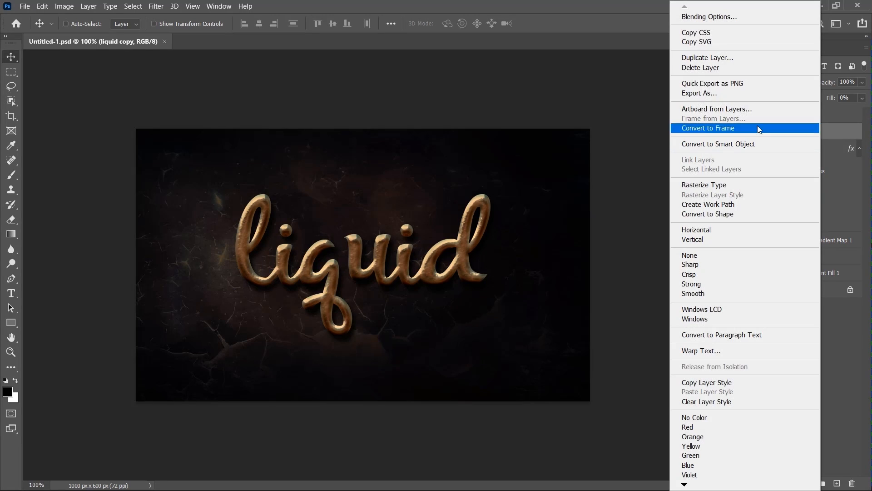
{"action": "left_click", "coordinate": [712, 19]}
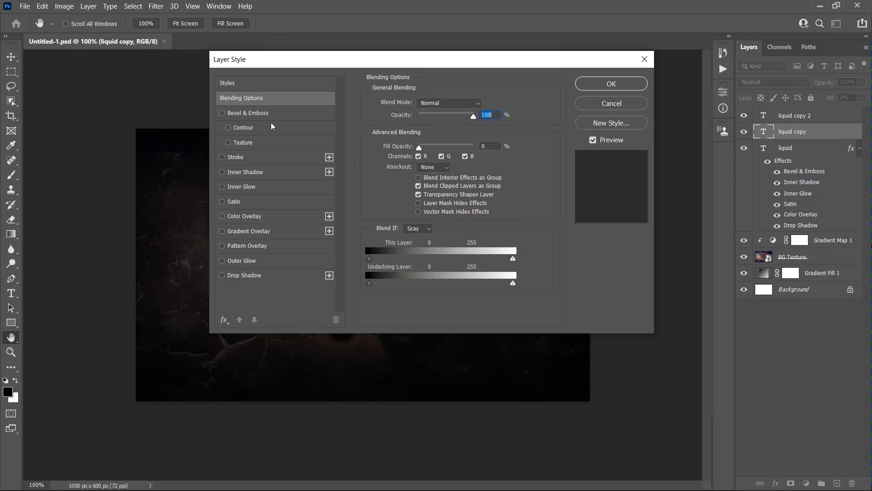
{"action": "left_click", "coordinate": [266, 113]}
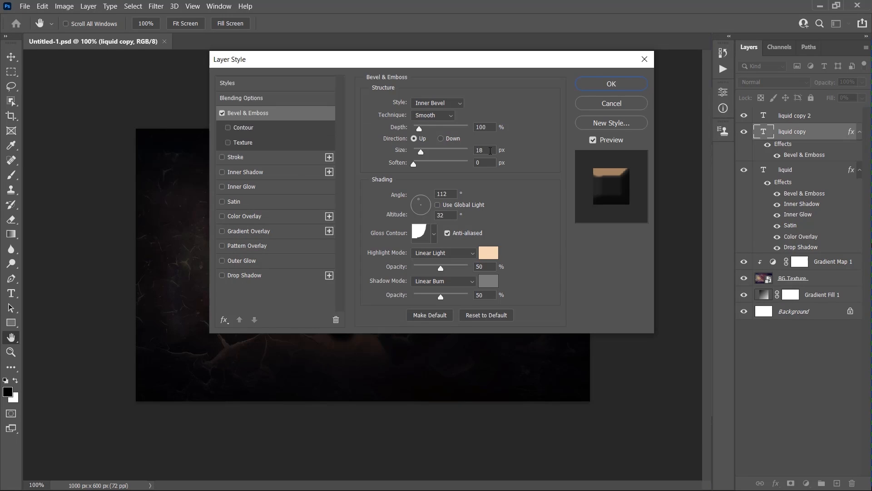
{"action": "double_click", "coordinate": [490, 151]}
{"action": "type", "text": "10"}
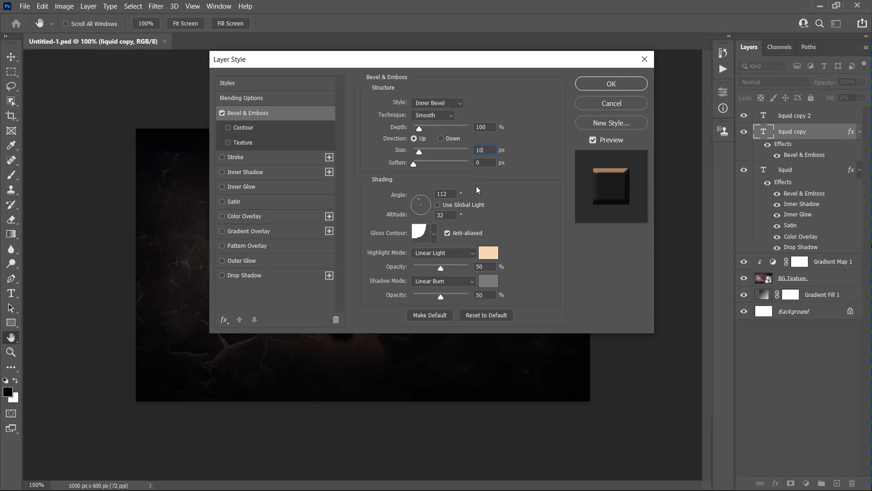
Set the bevel's shading angle to 69° and altitude to 42°
{"action": "double_click", "coordinate": [444, 194]}
{"action": "type", "text": "69"}
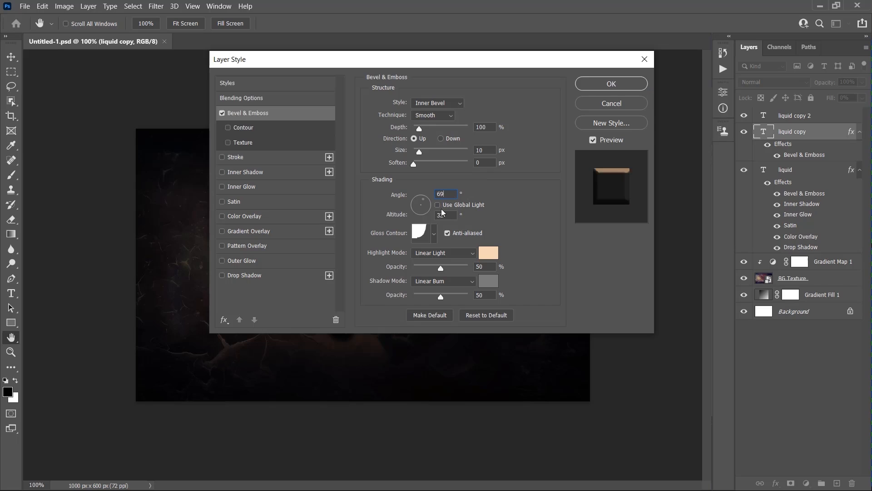
{"action": "double_click", "coordinate": [448, 215]}
{"action": "type", "text": "42"}
Set the bevel's gloss contour to Cone - Inverted and its shadow opacity to 0%
{"action": "left_click", "coordinate": [434, 233]}
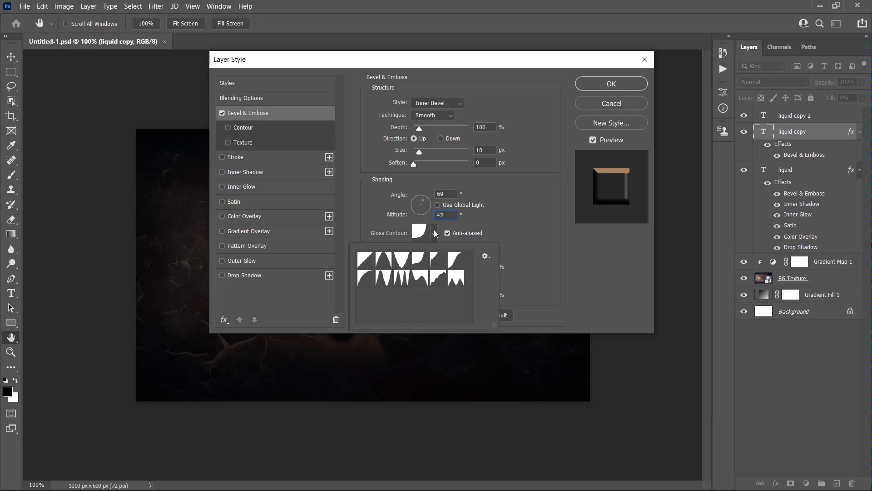
{"action": "left_click", "coordinate": [408, 258]}
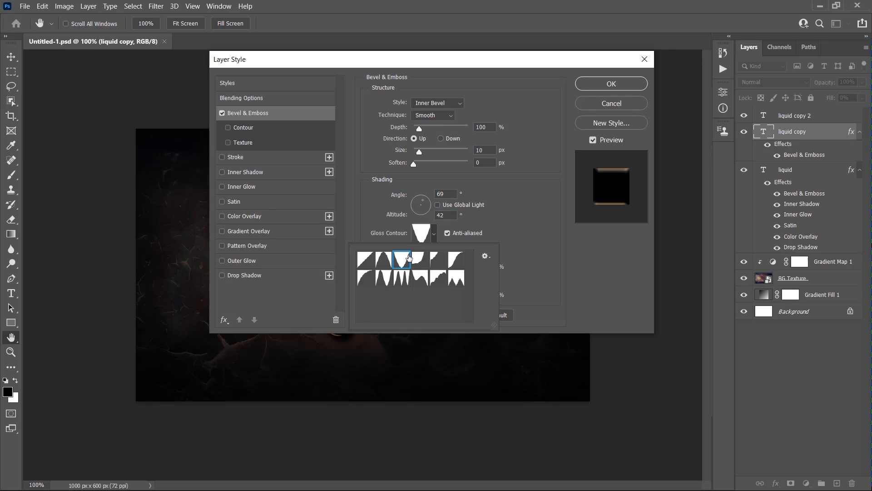
{"action": "left_click", "coordinate": [501, 217]}
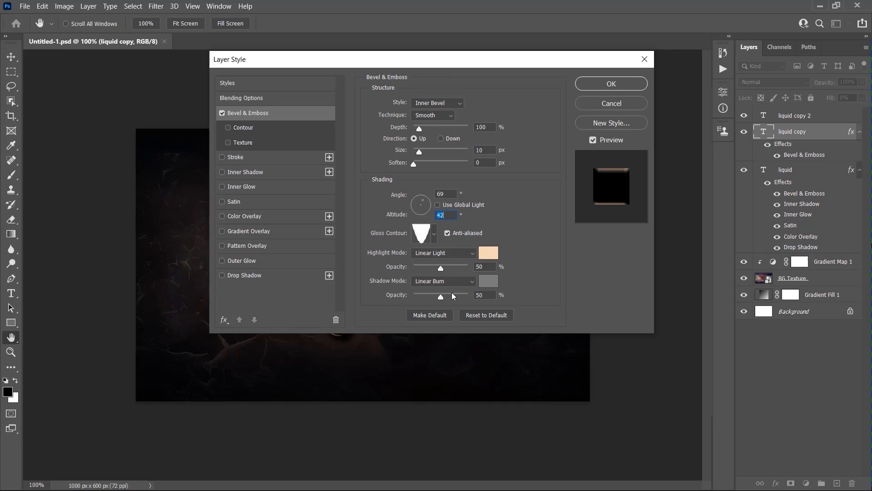
{"action": "left_click_drag", "start_coordinate": [441, 297], "coordinate": [414, 297]}
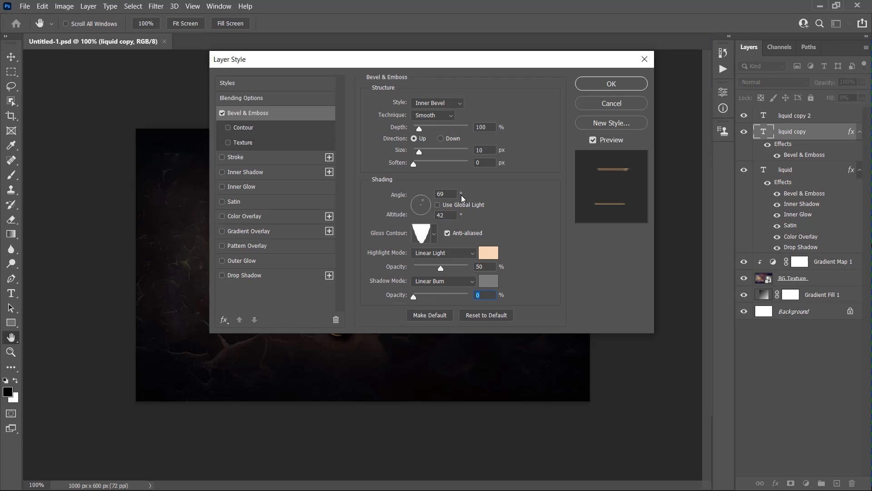
Enable the Contour option of the liquid copy layer's bevel with the Cone contour and a range of 100%
{"action": "left_click", "coordinate": [249, 126]}
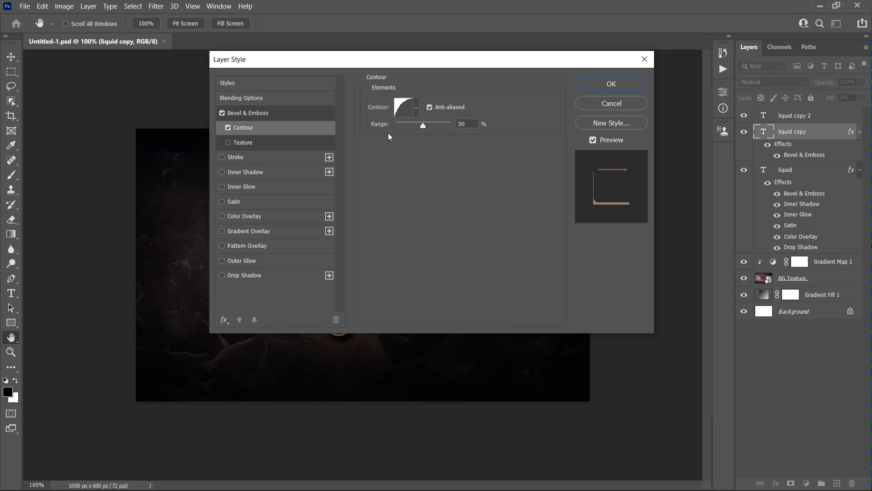
{"action": "left_click", "coordinate": [414, 109]}
{"action": "left_click", "coordinate": [366, 134]}
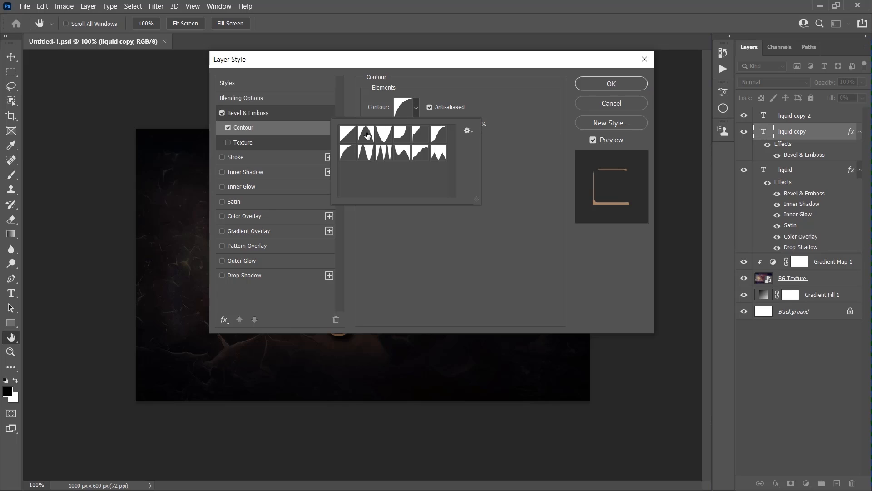
{"action": "left_click", "coordinate": [489, 139]}
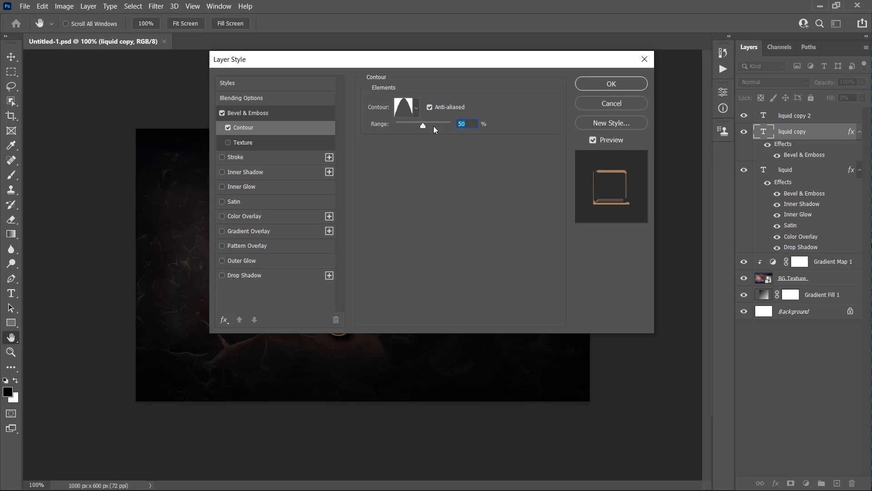
{"action": "left_click_drag", "start_coordinate": [424, 124], "coordinate": [463, 127]}
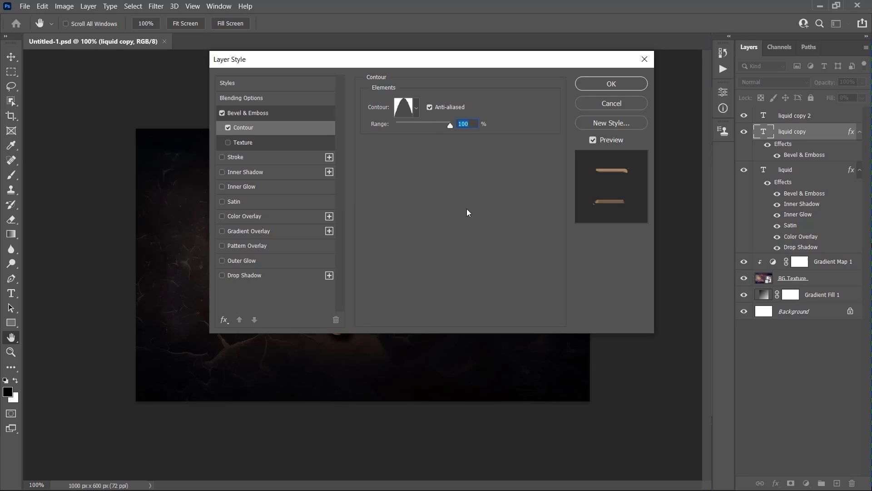
Enable the bevel's Texture option using the first pattern of the Nature Patterns group
{"action": "left_click", "coordinate": [249, 147]}
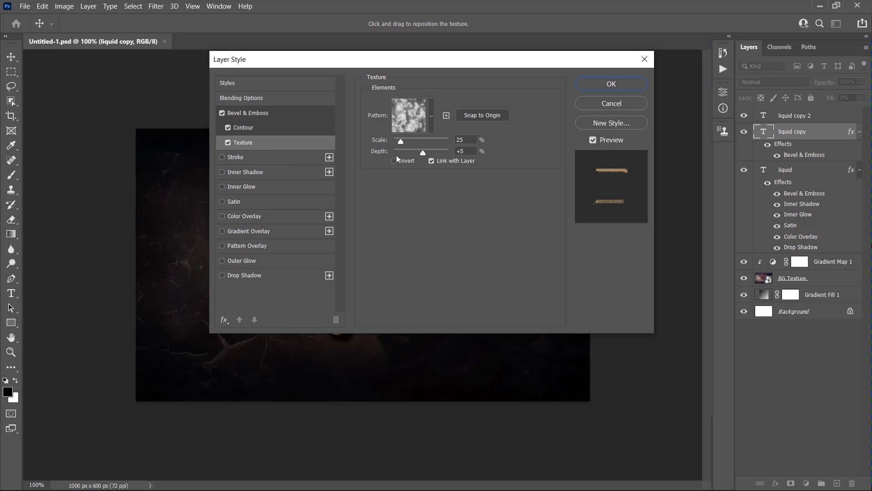
{"action": "left_click", "coordinate": [430, 118]}
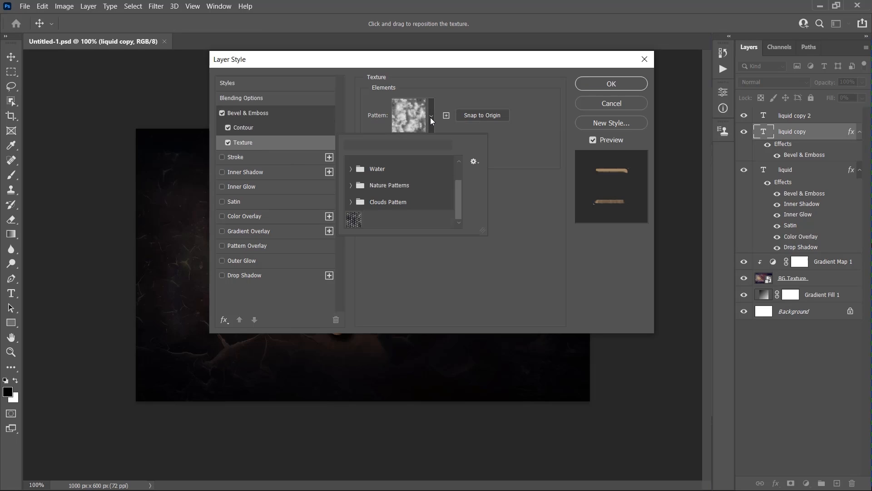
{"action": "left_click", "coordinate": [353, 187]}
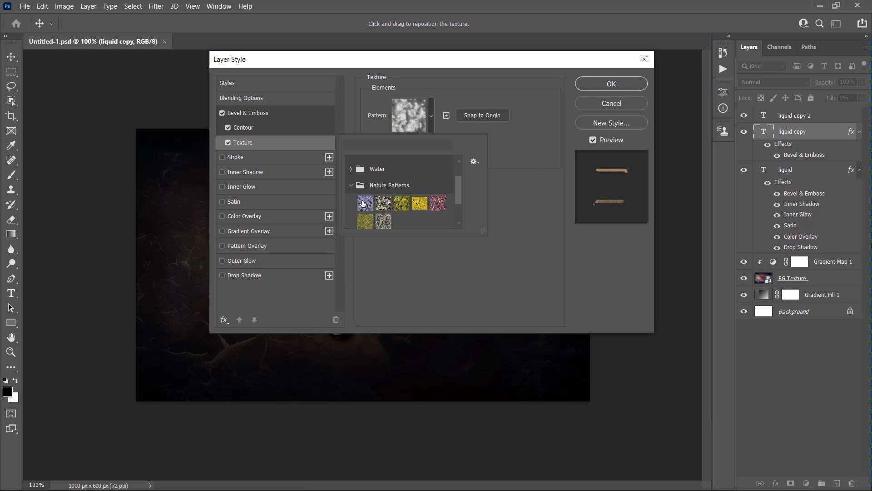
{"action": "left_click", "coordinate": [364, 203]}
{"action": "left_click", "coordinate": [512, 213]}
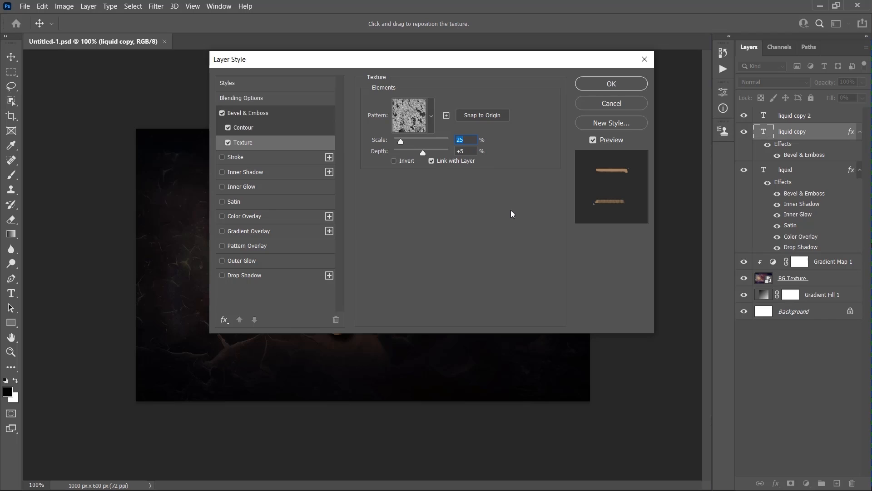
Add an Inner Shadow to the liquid copy layer with Linear Burn blending and the color a5a7cb
{"action": "left_click", "coordinate": [274, 176]}
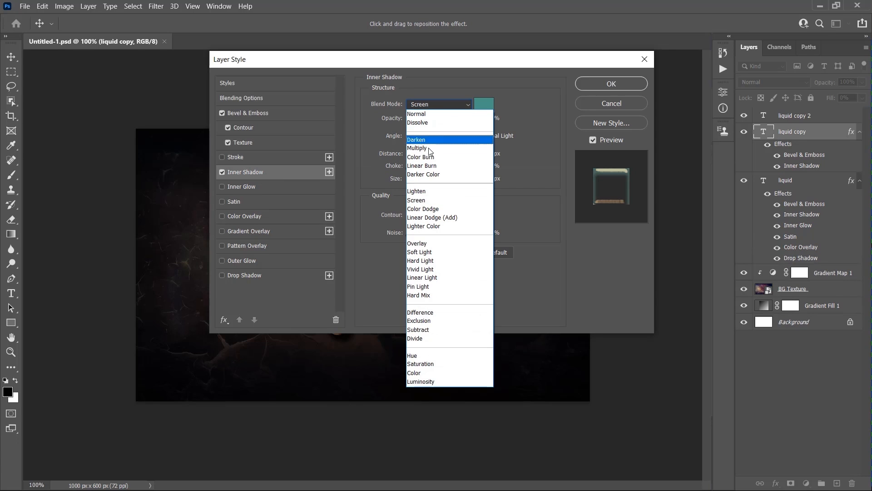
{"action": "left_click", "coordinate": [423, 165]}
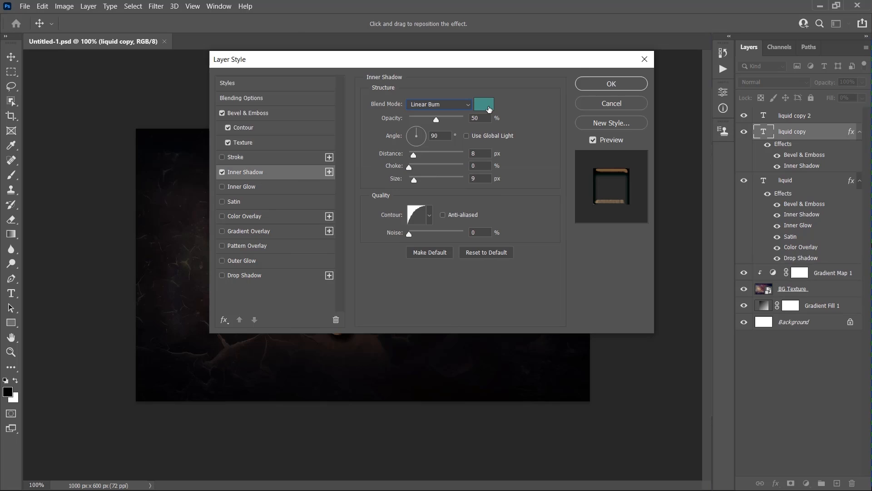
{"action": "left_click", "coordinate": [484, 104]}
{"action": "type", "text": "a5a7cb"}
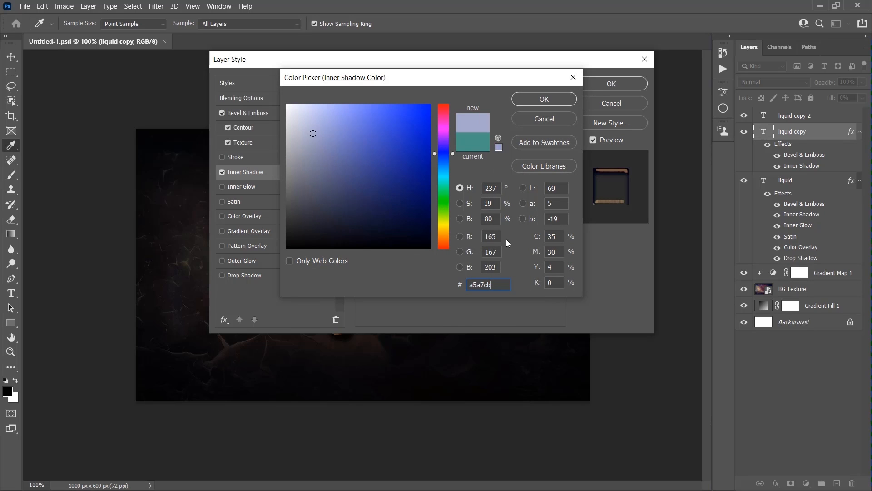
{"action": "left_click", "coordinate": [534, 102]}
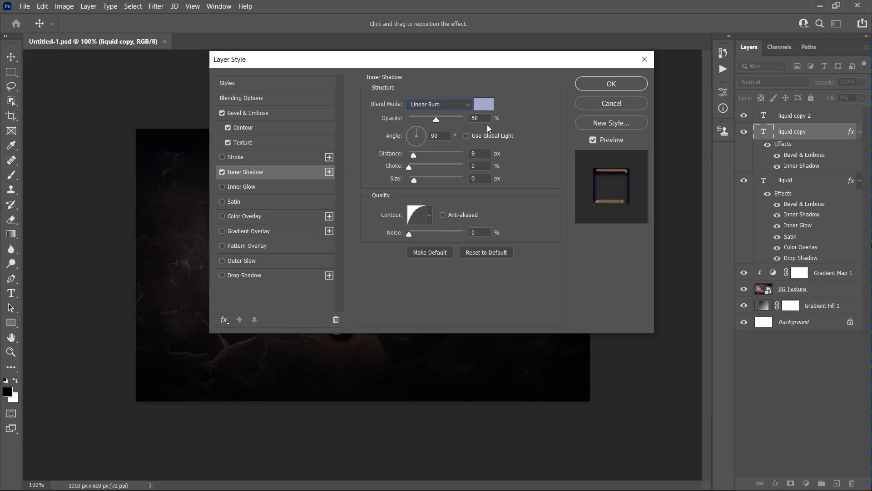
Set the inner shadow's distance to 5 px, choke to 10% and contour to Linear
{"action": "type", "text": "5"}
{"action": "type", "text": "10"}
{"action": "left_click", "coordinate": [429, 216]}
{"action": "left_click", "coordinate": [367, 240]}
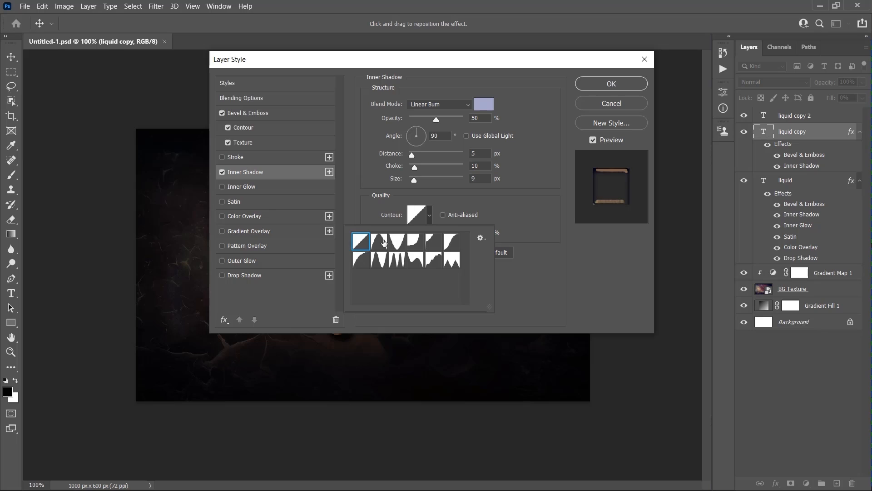
{"action": "left_click", "coordinate": [532, 276]}
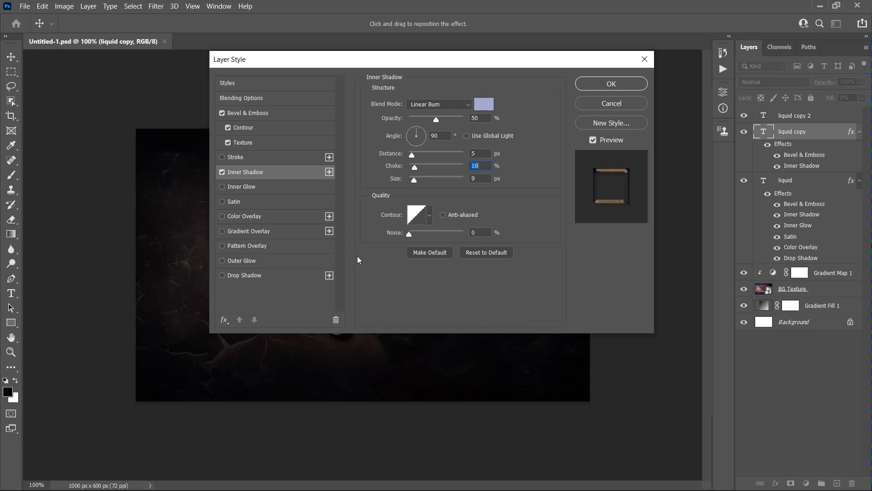
Add an Inner Glow to the liquid copy layer with Overlay blending and 11% opacity
{"action": "left_click", "coordinate": [244, 189]}
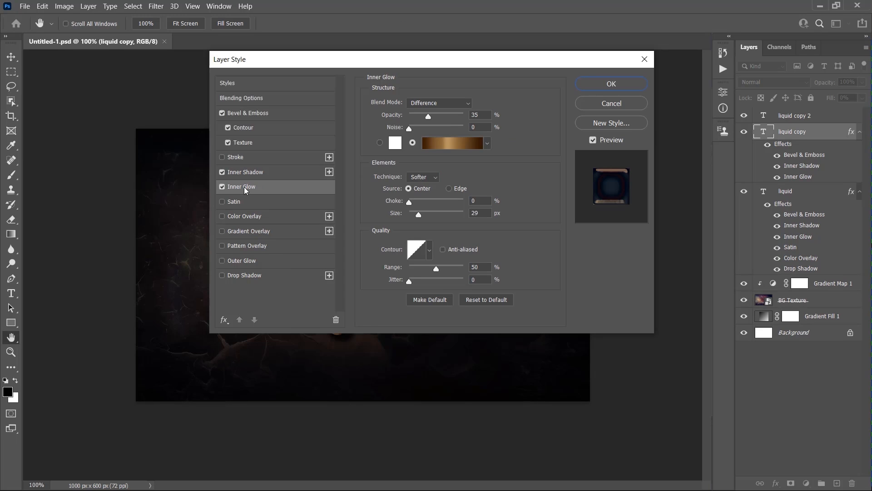
{"action": "left_click", "coordinate": [429, 104]}
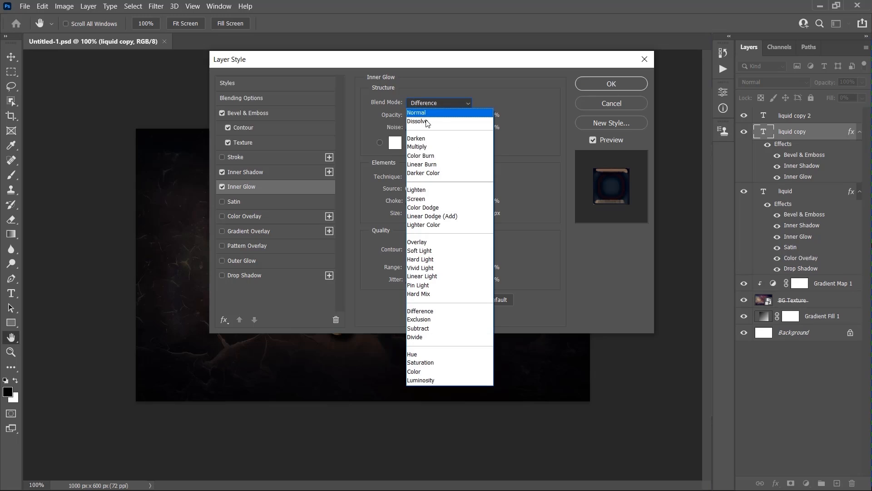
{"action": "left_click", "coordinate": [418, 242]}
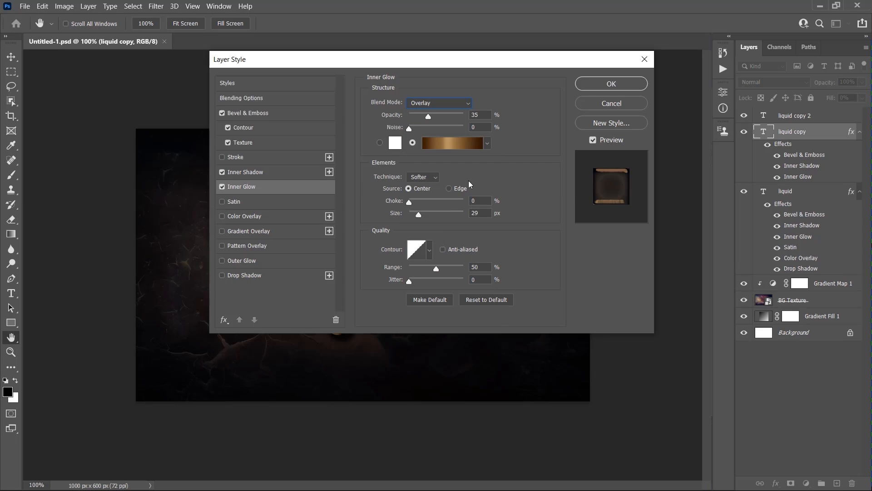
{"action": "type", "text": "11"}
Fill the inner glow with the "stove pipe 100" gradient from the METALS presets
{"action": "left_click", "coordinate": [459, 143]}
{"action": "scroll", "coordinate": [398, 129], "scroll_direction": "down", "scroll_amount": 4}
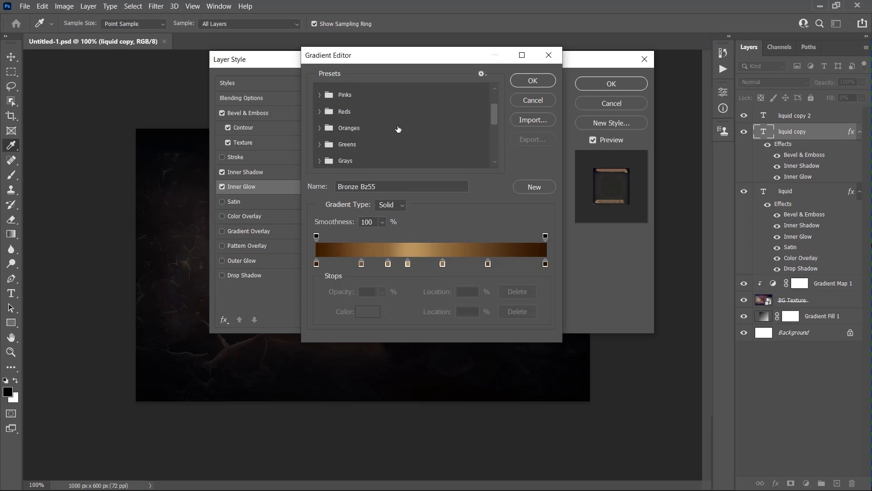
{"action": "scroll", "coordinate": [398, 130], "scroll_direction": "down", "scroll_amount": 2}
{"action": "scroll", "coordinate": [397, 129], "scroll_direction": "down", "scroll_amount": 2}
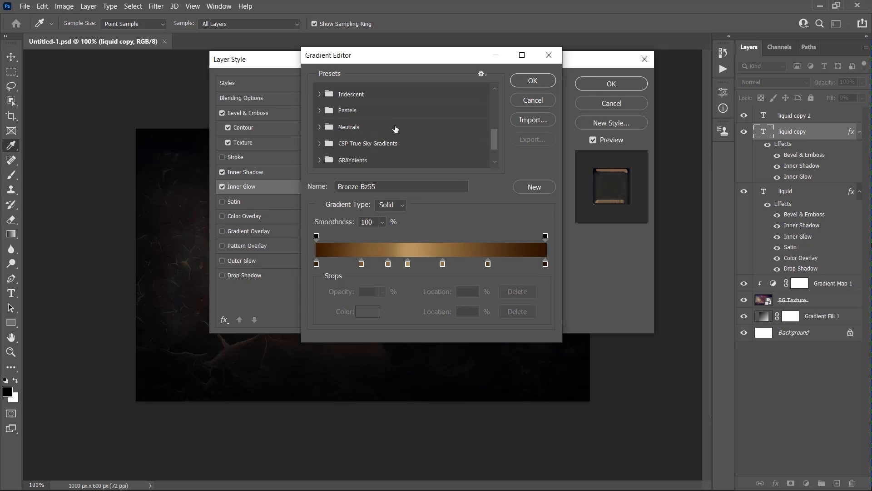
{"action": "scroll", "coordinate": [345, 119], "scroll_direction": "down", "scroll_amount": 1}
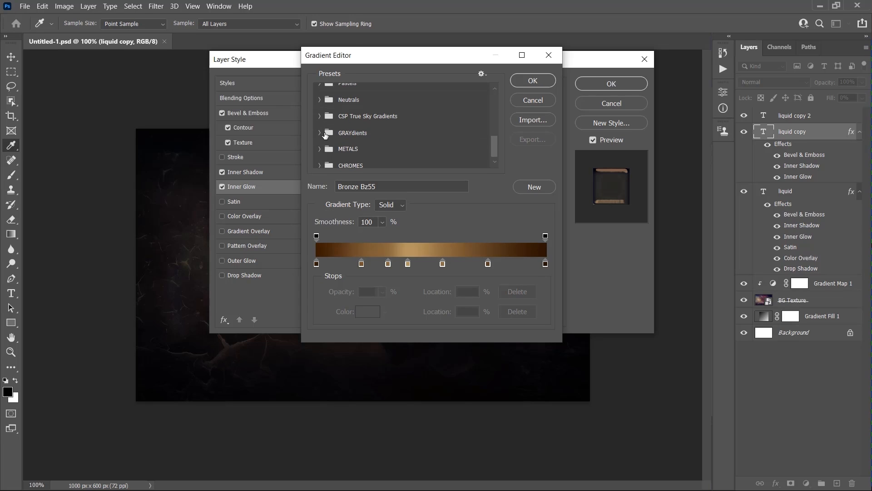
{"action": "left_click", "coordinate": [319, 150]}
{"action": "scroll", "coordinate": [412, 131], "scroll_direction": "down", "scroll_amount": 1}
{"action": "scroll", "coordinate": [413, 132], "scroll_direction": "down", "scroll_amount": 1}
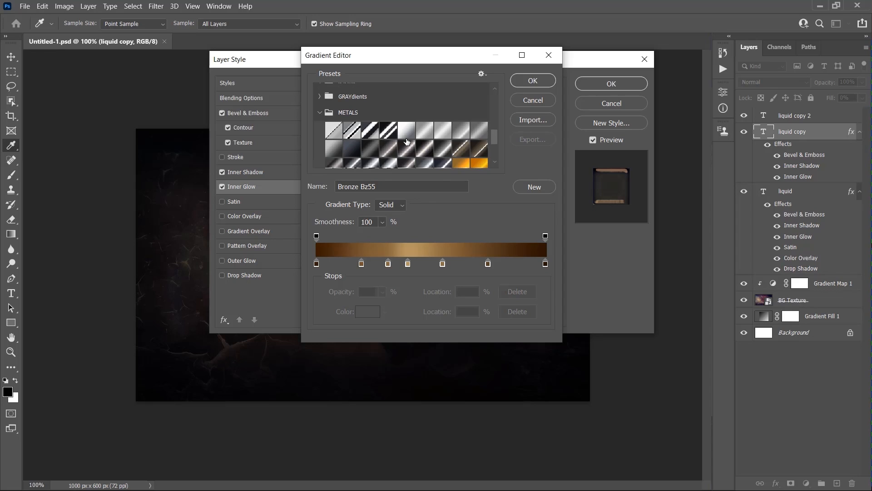
{"action": "left_click", "coordinate": [407, 148]}
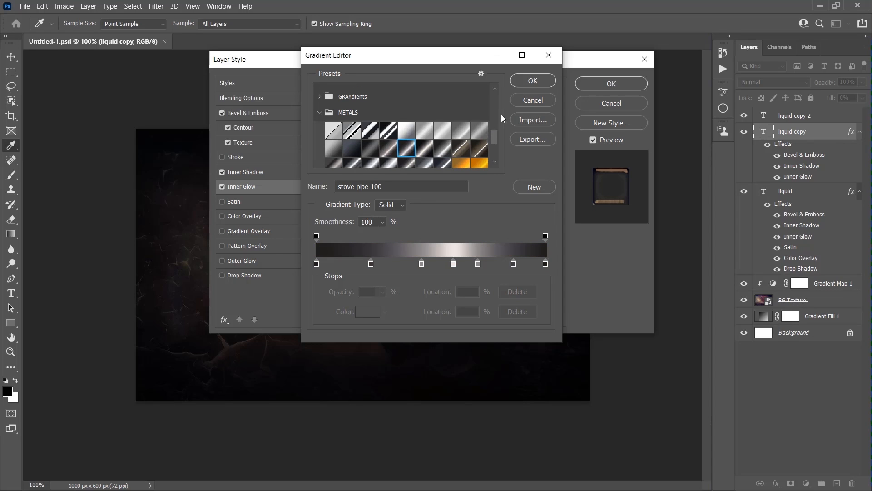
{"action": "left_click", "coordinate": [520, 83]}
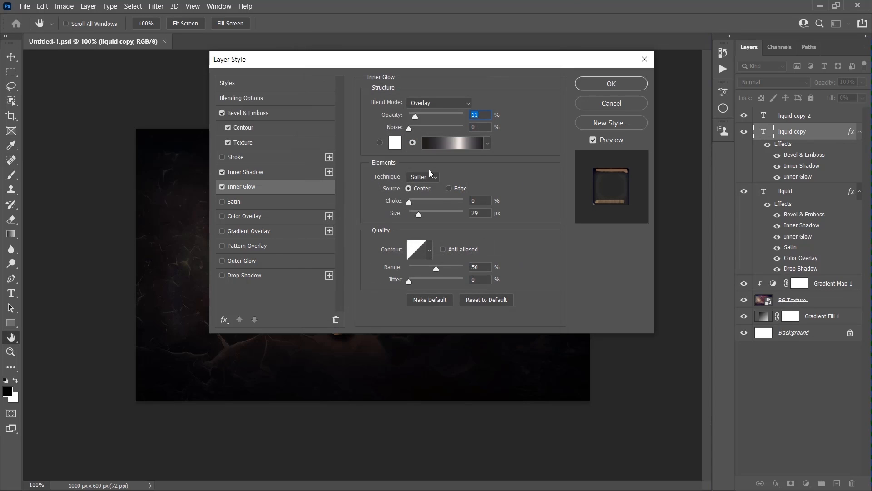
Set the inner glow's technique to Precise, size to 18 px and contour to Cone - Inverted, and apply the layer style
{"action": "left_click", "coordinate": [430, 173]}
{"action": "left_click", "coordinate": [420, 196]}
{"action": "left_click_drag", "start_coordinate": [481, 213], "coordinate": [467, 214]}
{"action": "type", "text": "18"}
{"action": "left_click", "coordinate": [430, 250]}
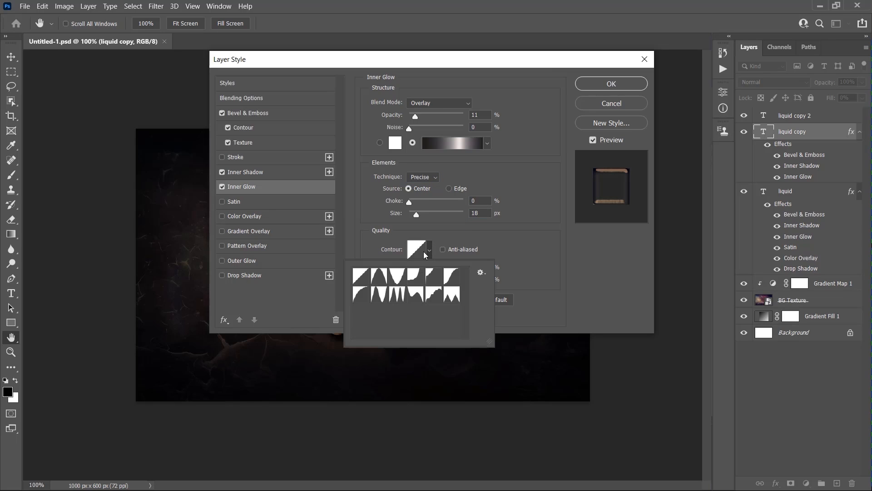
{"action": "left_click", "coordinate": [404, 273]}
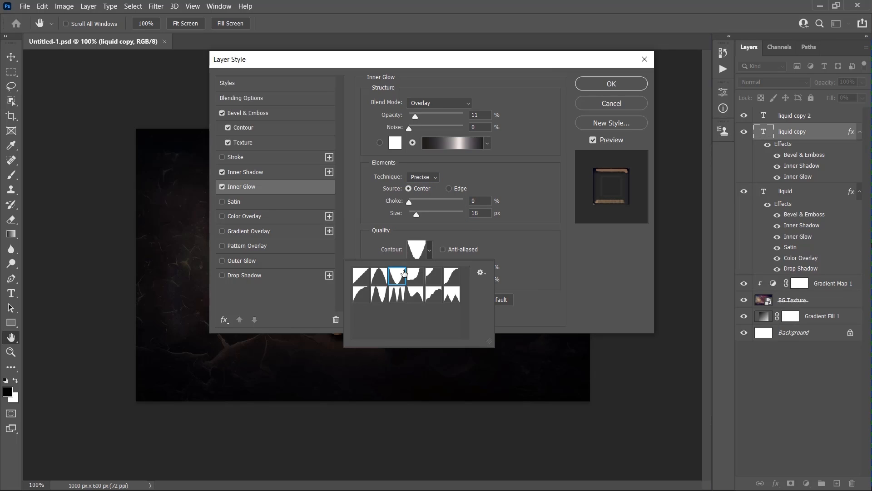
{"action": "left_click", "coordinate": [496, 242]}
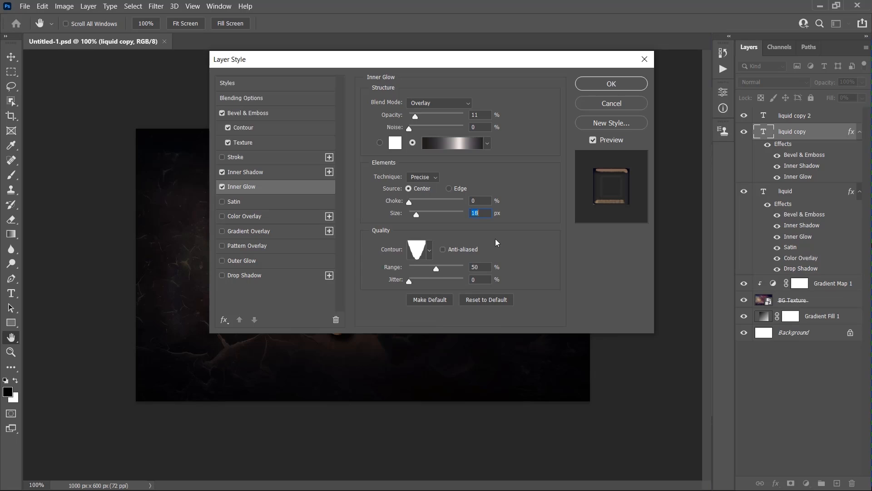
{"action": "left_click", "coordinate": [618, 85]}
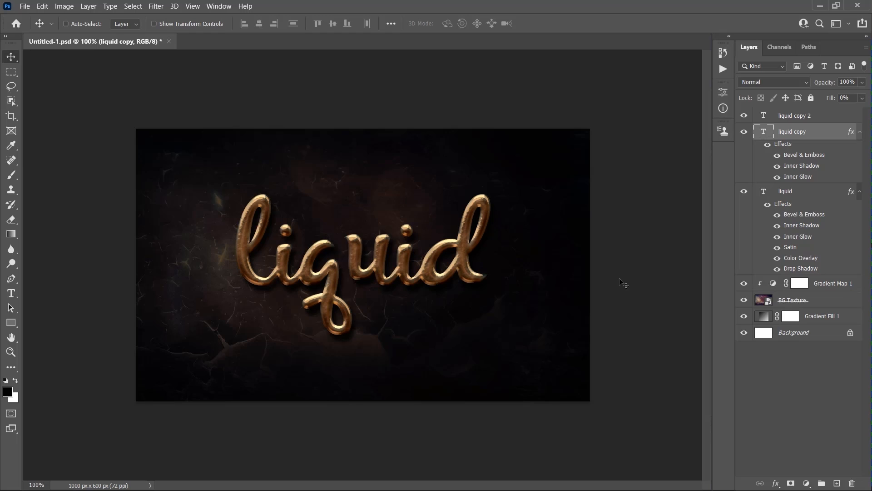
Add a Bevel & Emboss effect to the liquid copy 2 layer with a size of 32 px
{"action": "right_click", "coordinate": [823, 119]}
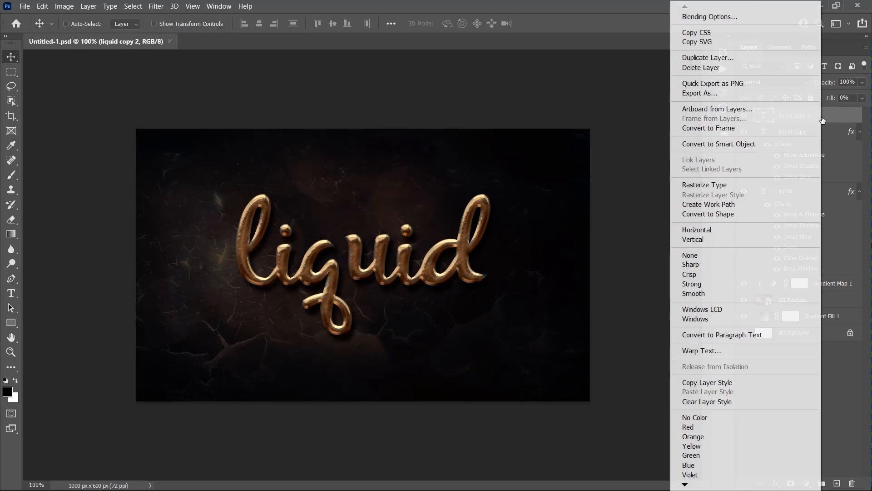
{"action": "left_click", "coordinate": [703, 18]}
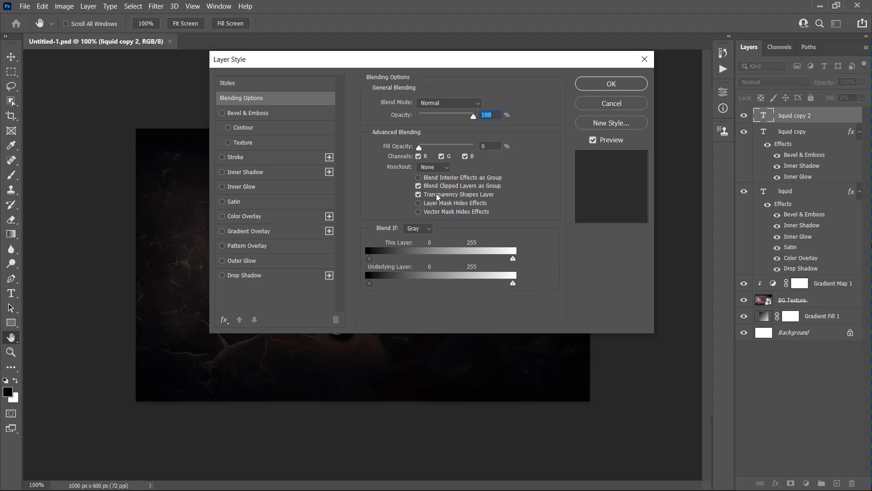
{"action": "left_click", "coordinate": [267, 114]}
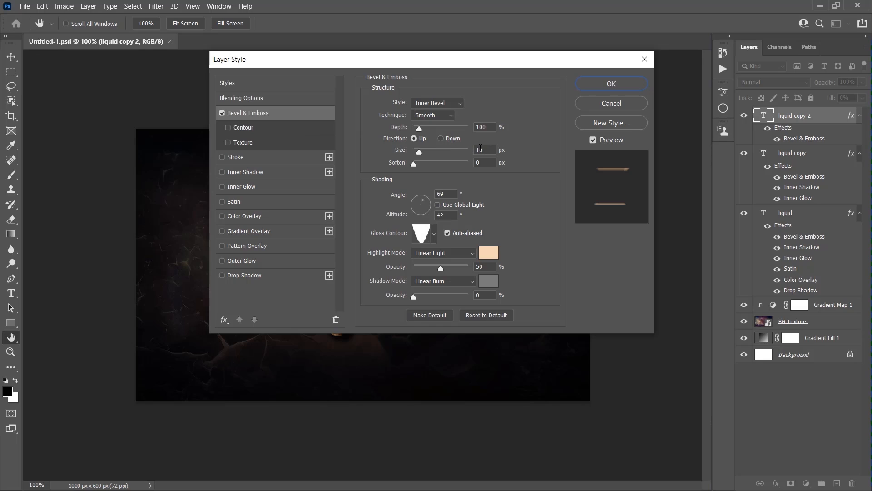
{"action": "left_click", "coordinate": [478, 150]}
{"action": "type", "text": "32"}
{"action": "key", "text": "Return"}
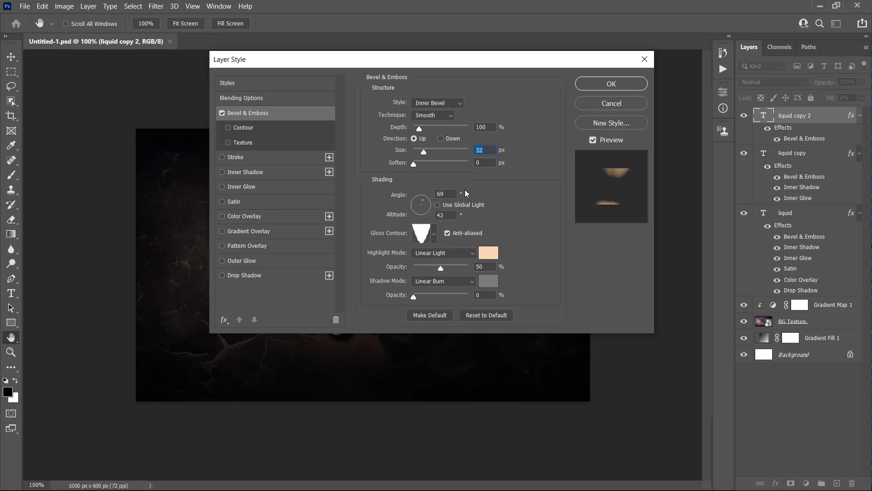
Set the liquid copy 2 bevel's shading angle to -30° and altitude to 48°
{"action": "type", "text": "-30"}
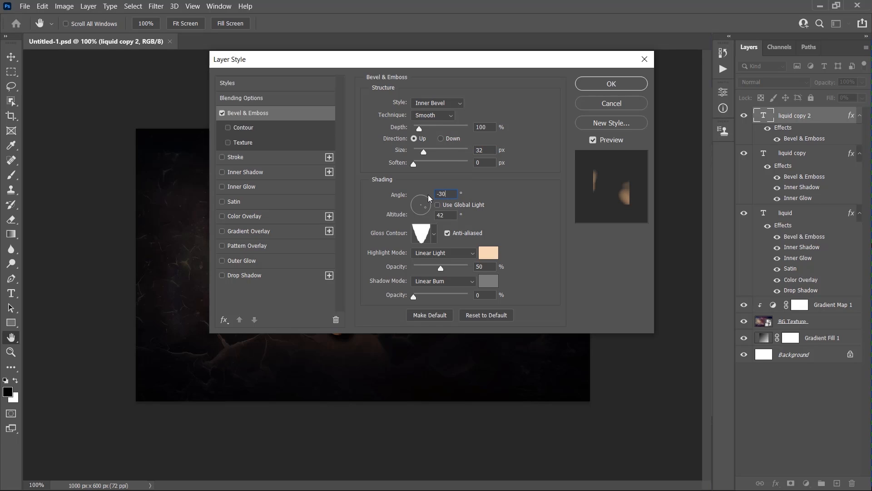
{"action": "left_click", "coordinate": [435, 215]}
{"action": "type", "text": "42"}
{"action": "key", "text": "BackSpace"}
{"action": "type", "text": "8"}
Set the gloss contour of the liquid copy 2 bevel to the Cone preset
{"action": "left_click", "coordinate": [434, 234]}
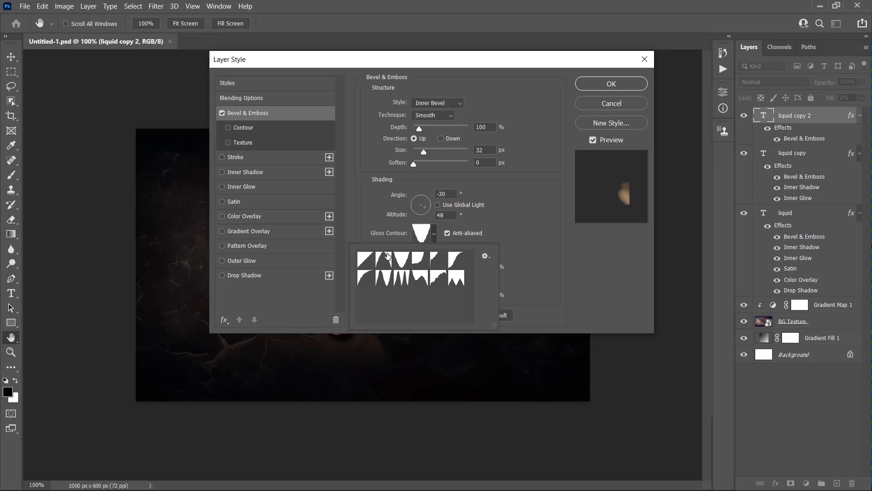
{"action": "left_click", "coordinate": [384, 259]}
{"action": "left_click", "coordinate": [508, 235]}
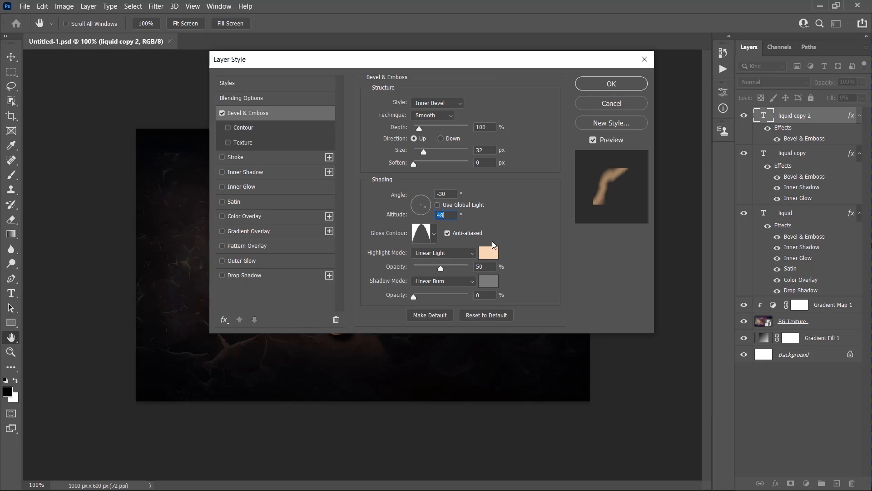
Set the bevel's highlight mode to Vivid Light and its highlight colour to white (ffffff)
{"action": "left_click", "coordinate": [462, 256]}
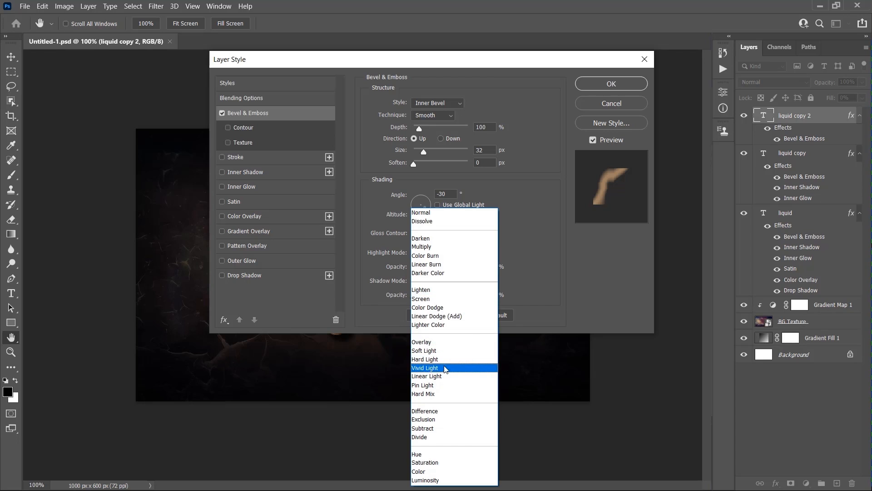
{"action": "left_click", "coordinate": [437, 369]}
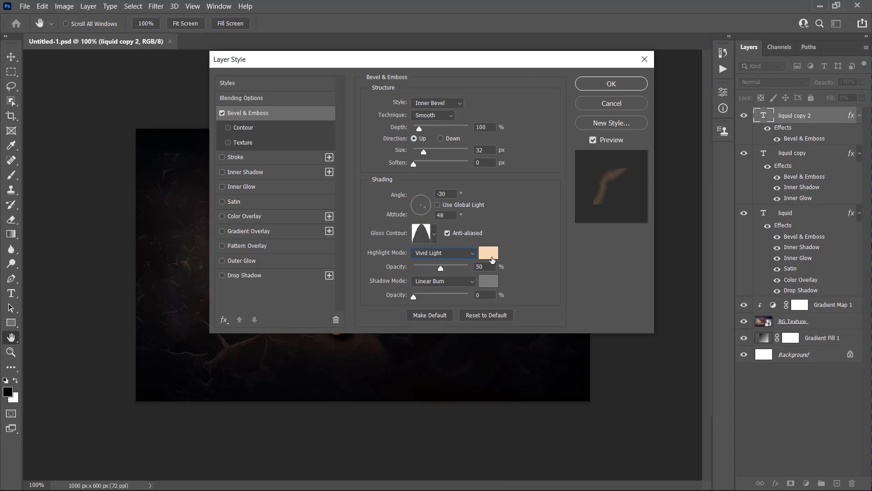
{"action": "left_click", "coordinate": [492, 260]}
{"action": "type", "text": "ffffff"}
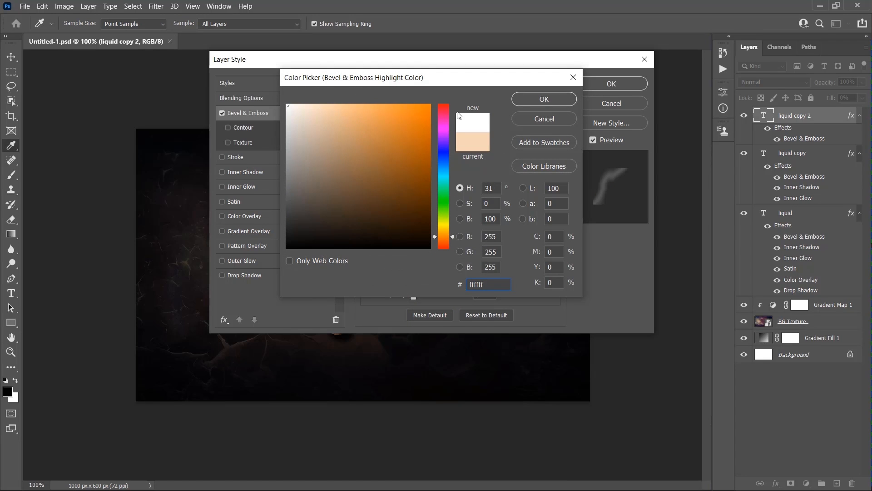
{"action": "left_click", "coordinate": [521, 99]}
Set the bevel's shadow mode to Multiply with black (000000) at 50% opacity
{"action": "left_click", "coordinate": [434, 281]}
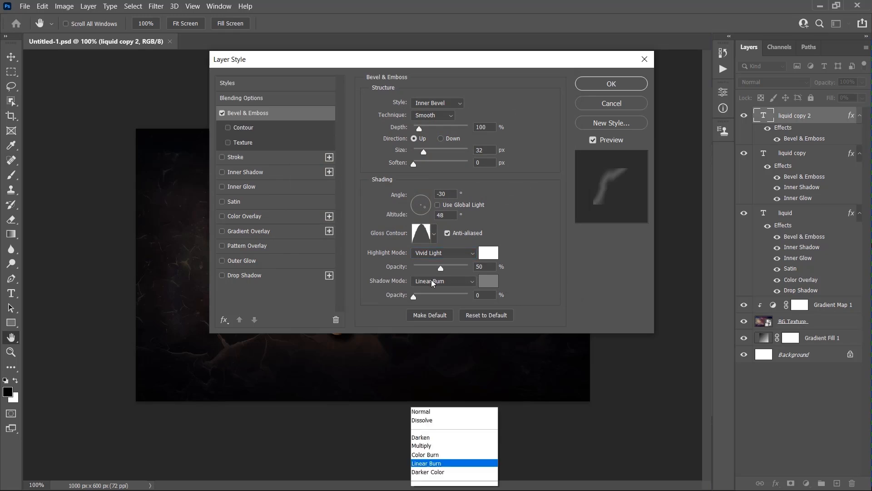
{"action": "left_click", "coordinate": [422, 248]}
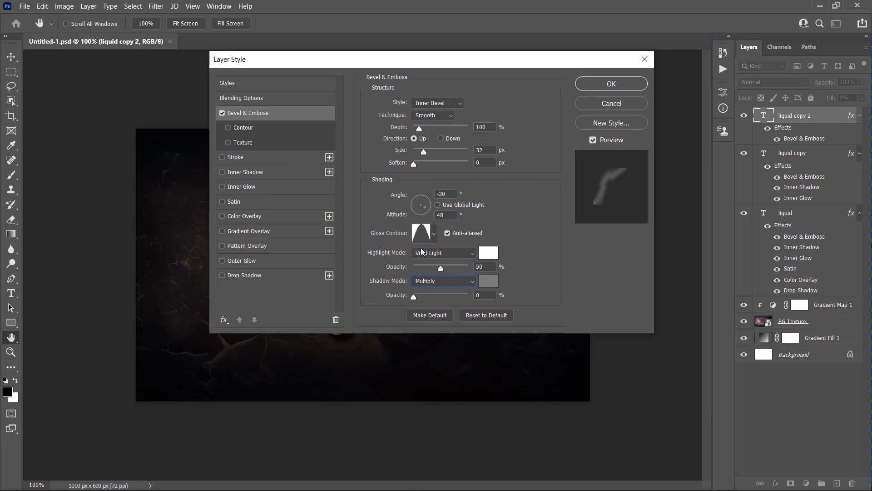
{"action": "left_click", "coordinate": [488, 281]}
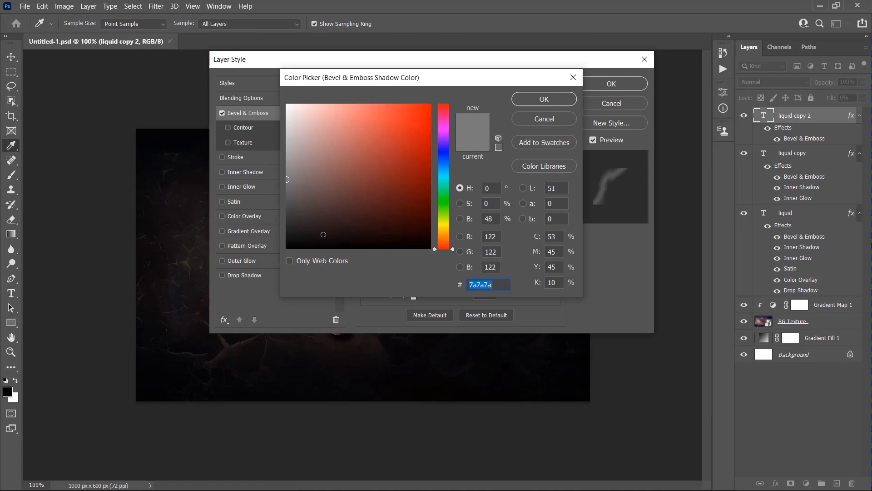
{"action": "type", "text": "000000"}
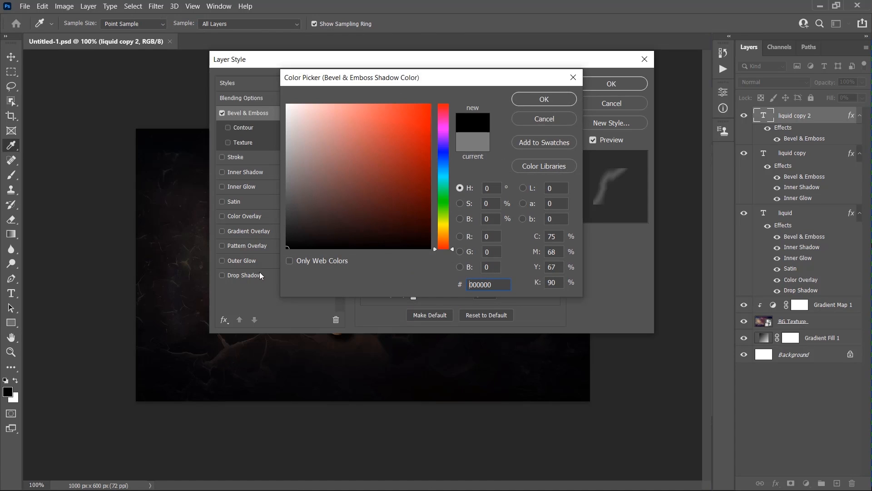
{"action": "left_click", "coordinate": [546, 99]}
{"action": "type", "text": "50"}
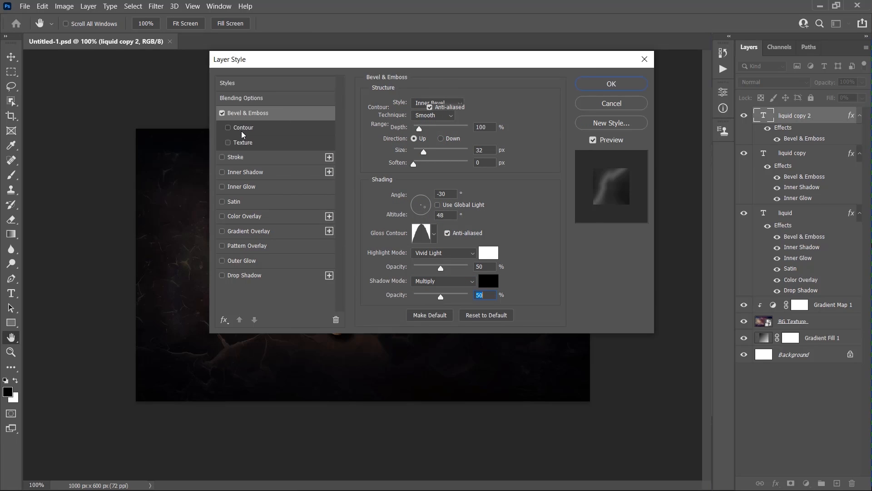
Enable the bevel's Contour sub-effect on liquid copy 2 and choose the Ring - Double preset
{"action": "left_click", "coordinate": [243, 129]}
{"action": "left_click", "coordinate": [416, 113]}
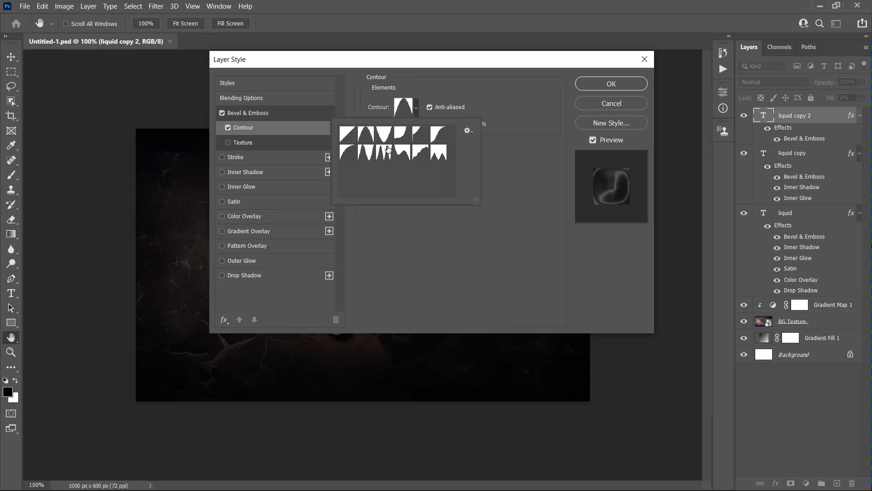
{"action": "left_click", "coordinate": [383, 152]}
{"action": "left_click", "coordinate": [494, 149]}
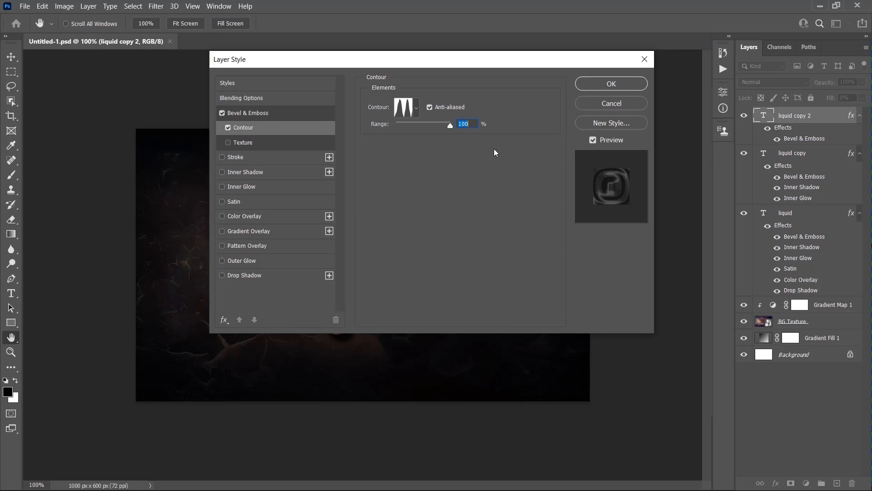
Enable the bevel's Texture with the dark woven pattern listed after the Clouds Pattern group, with scale 5% and depth 100%
{"action": "left_click", "coordinate": [247, 147]}
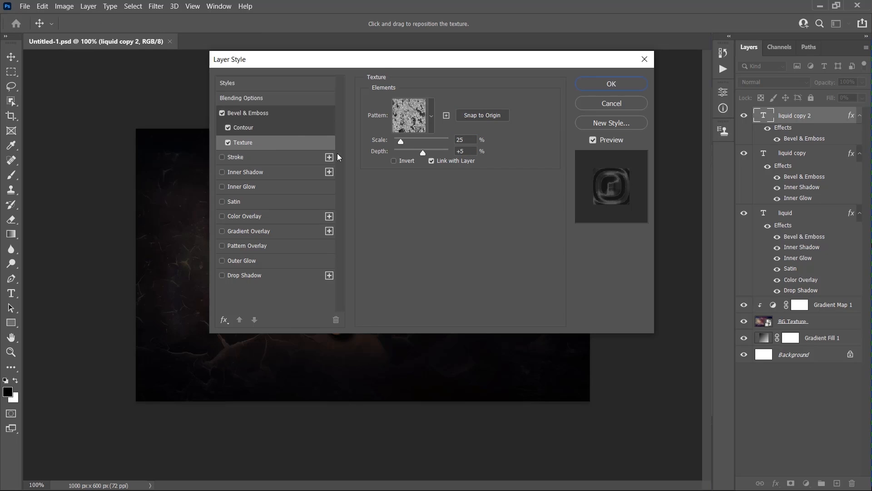
{"action": "left_click", "coordinate": [431, 116]}
{"action": "left_click", "coordinate": [397, 177]}
{"action": "scroll", "coordinate": [396, 178], "scroll_direction": "down", "scroll_amount": 2}
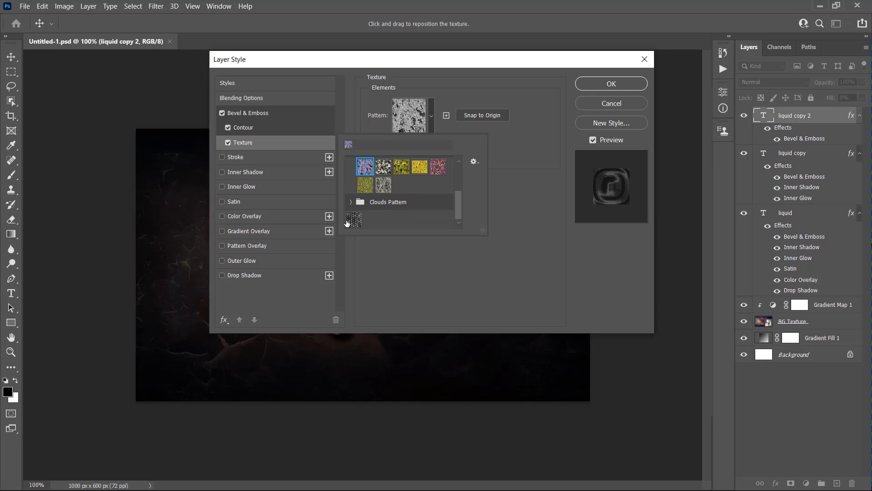
{"action": "left_click", "coordinate": [352, 222]}
{"action": "left_click", "coordinate": [505, 205]}
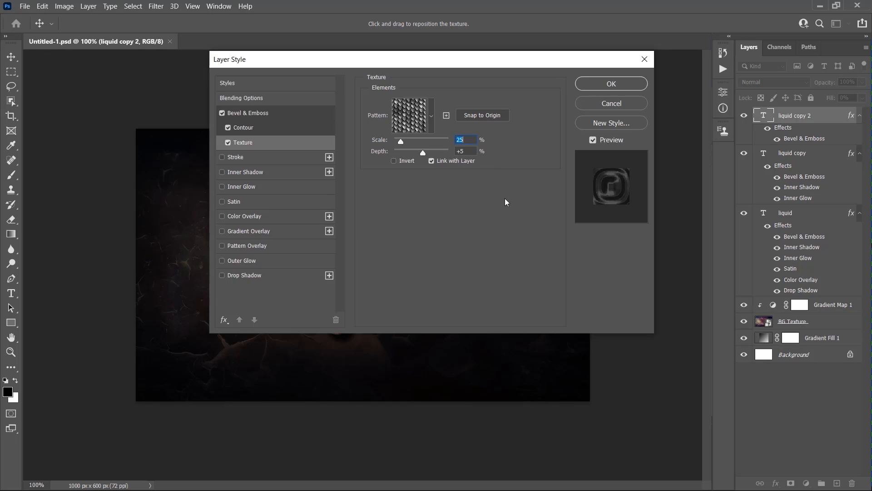
{"action": "type", "text": "5"}
{"action": "type", "text": "100"}
Add an Inner Glow to liquid copy 2 with blend mode Linear Light and 35% opacity
{"action": "left_click", "coordinate": [252, 188]}
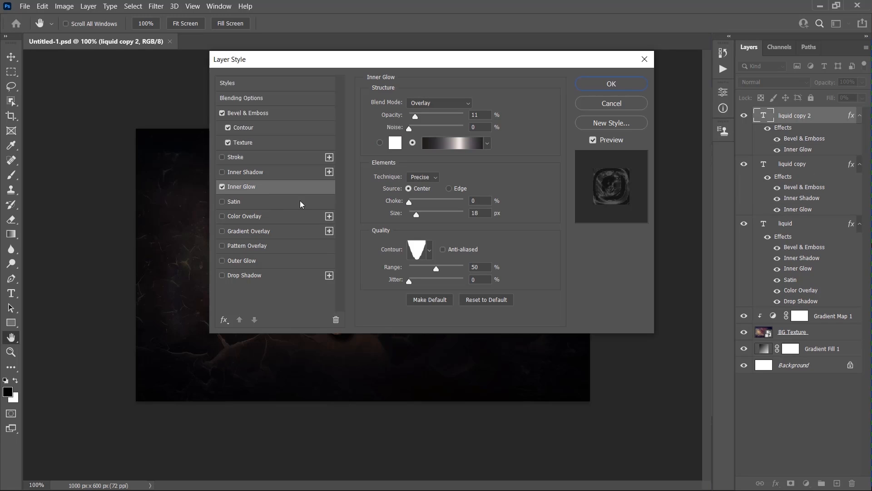
{"action": "left_click", "coordinate": [430, 104]}
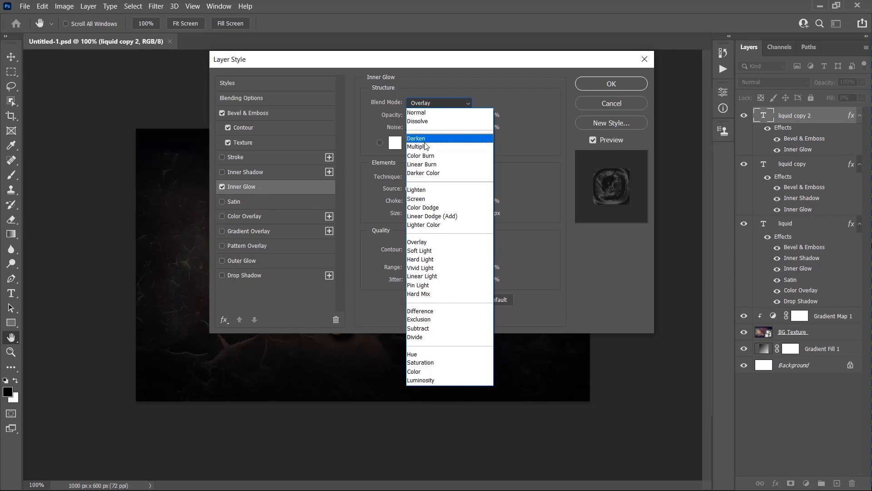
{"action": "left_click", "coordinate": [426, 278]}
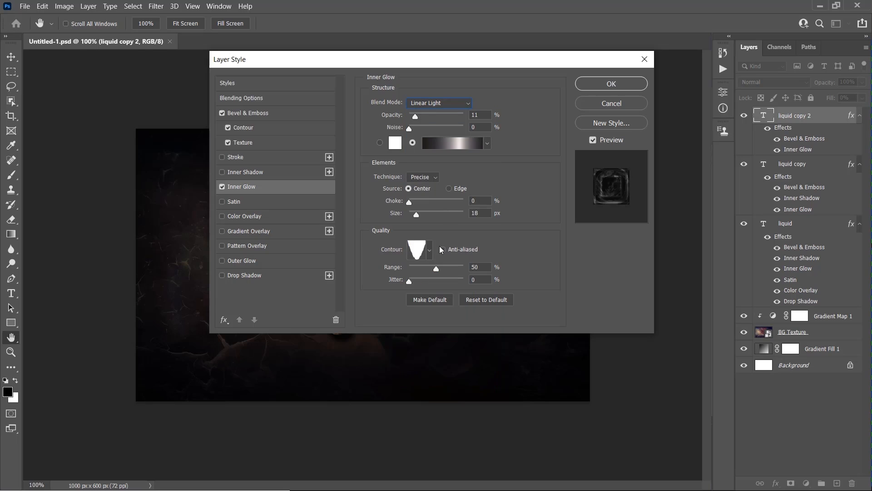
{"action": "double_click", "coordinate": [481, 116]}
{"action": "type", "text": "35"}
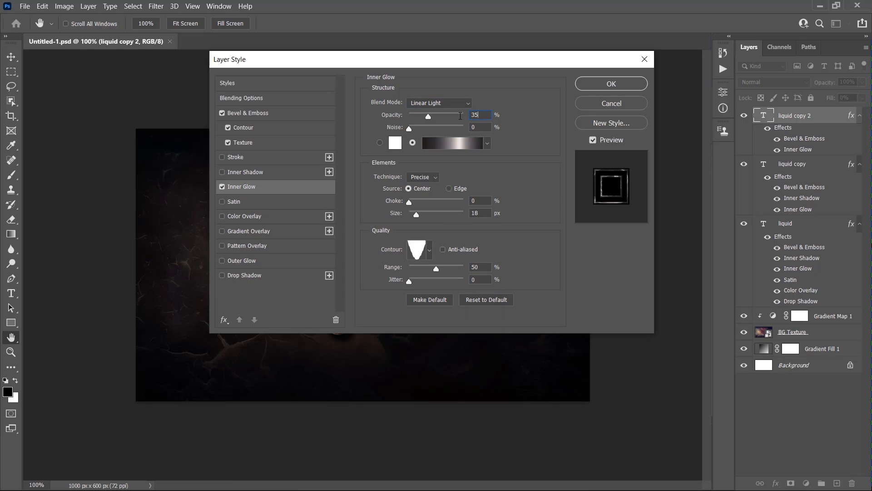
Fill the liquid copy 2 inner glow with the solid colour e5d2b2 instead of the gradient
{"action": "left_click", "coordinate": [397, 143]}
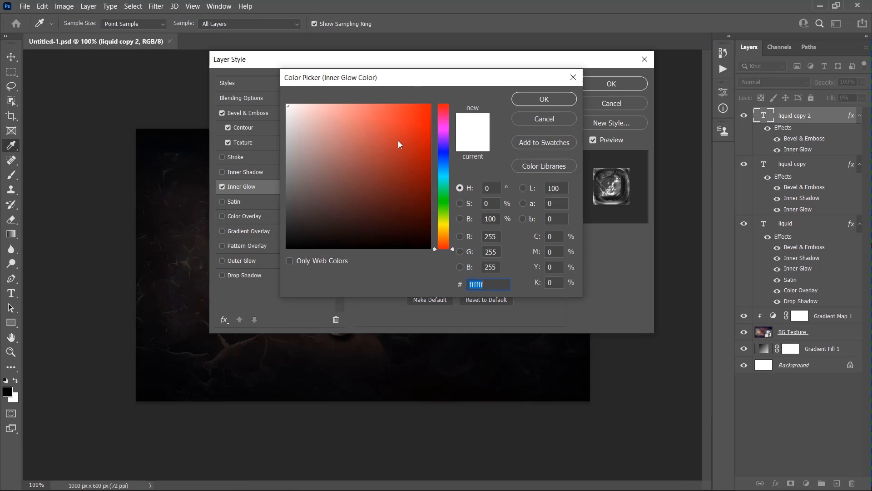
{"action": "type", "text": "e5d2b2"}
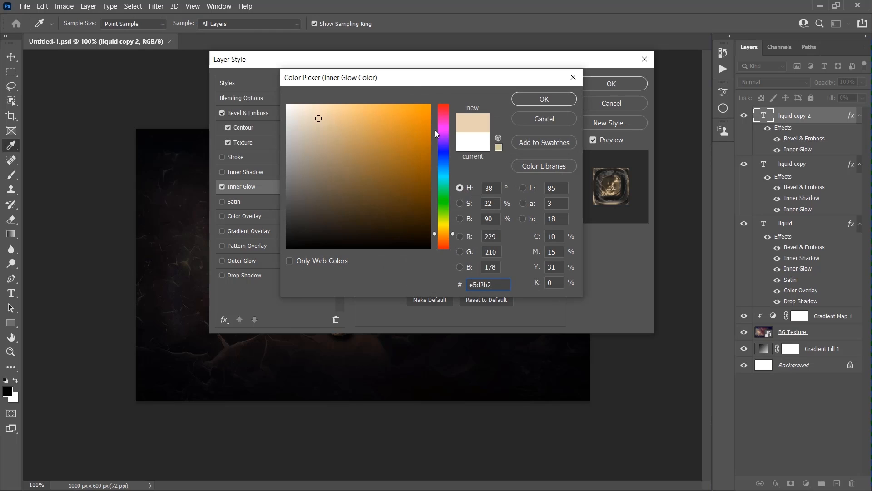
{"action": "left_click", "coordinate": [524, 101]}
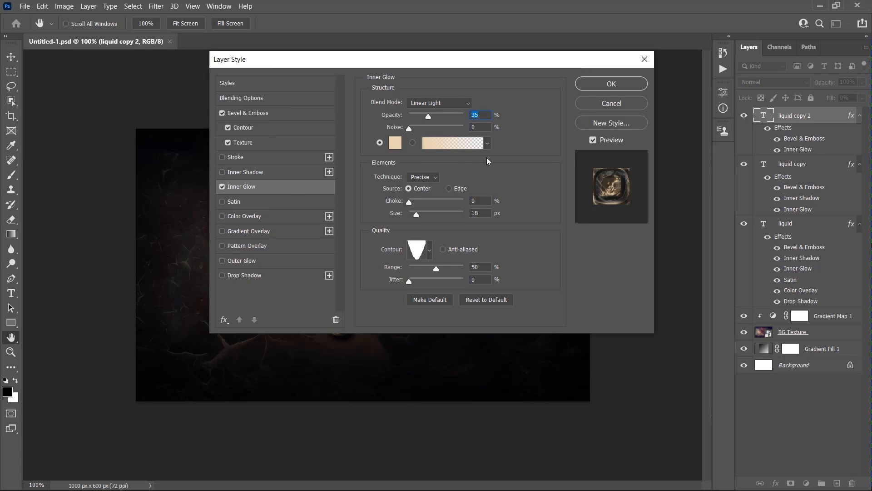
Set the inner glow's technique to Softer, source to Edge and size to 29 px
{"action": "left_click", "coordinate": [432, 177]}
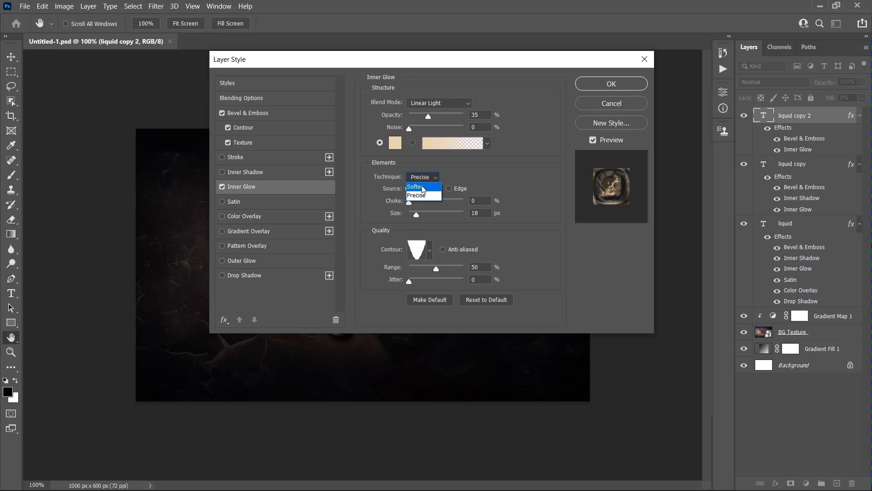
{"action": "left_click", "coordinate": [422, 188]}
{"action": "left_click", "coordinate": [449, 188]}
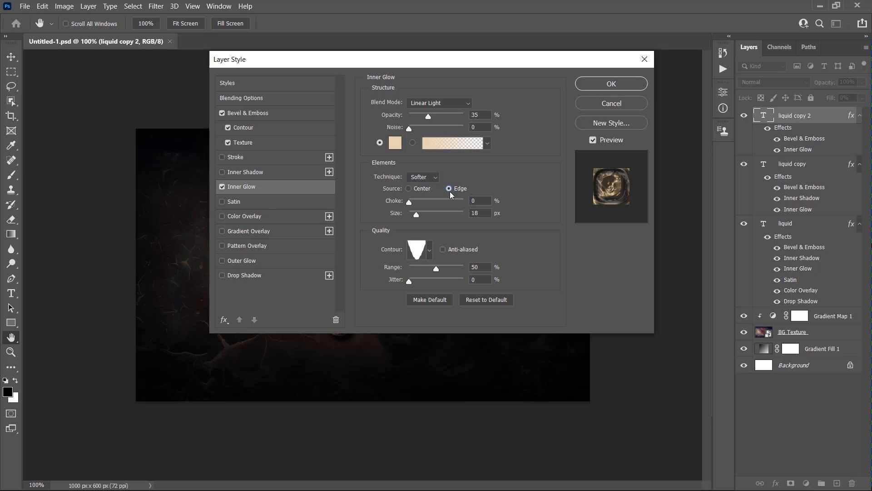
{"action": "key", "text": "shift+Up"}
{"action": "key", "text": "Up"}
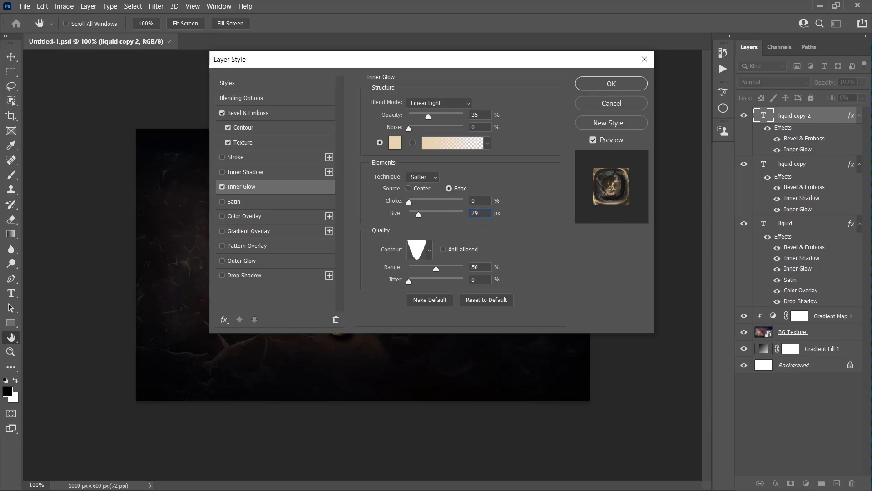
Choose the Ring contour for the inner glow and customize its curve, lowering the end point to the baseline and removing the rising point before it
{"action": "left_click", "coordinate": [429, 250]}
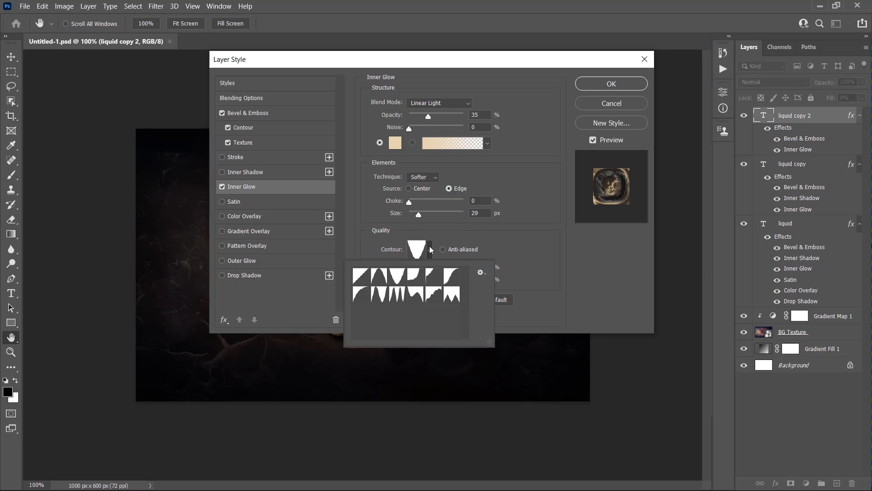
{"action": "left_click", "coordinate": [381, 295]}
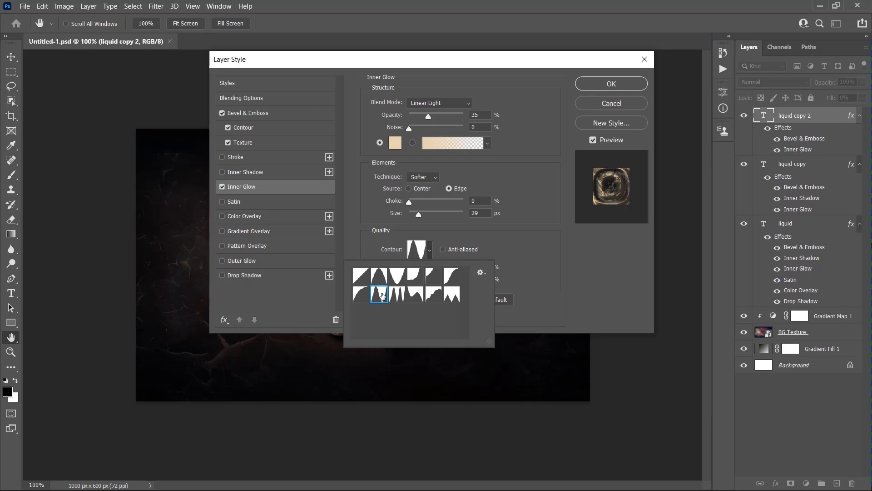
{"action": "left_click", "coordinate": [417, 250]}
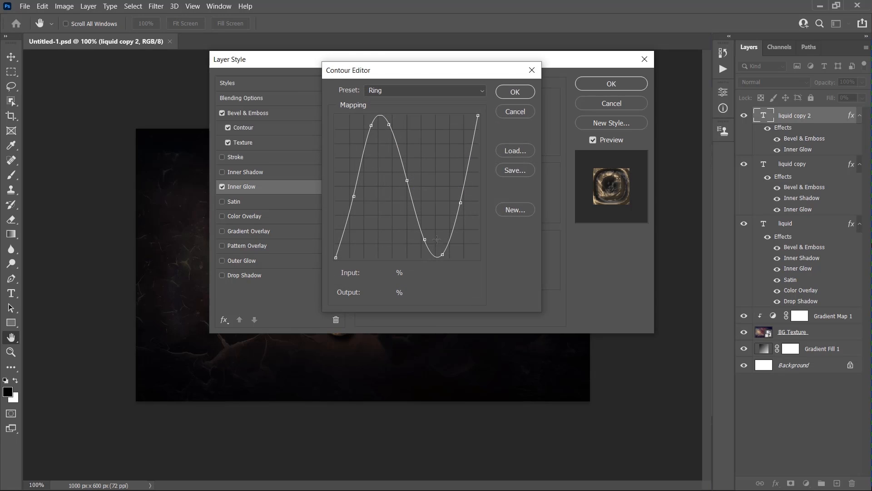
{"action": "left_click_drag", "start_coordinate": [479, 114], "coordinate": [490, 260]}
{"action": "left_click_drag", "start_coordinate": [461, 204], "coordinate": [488, 269]}
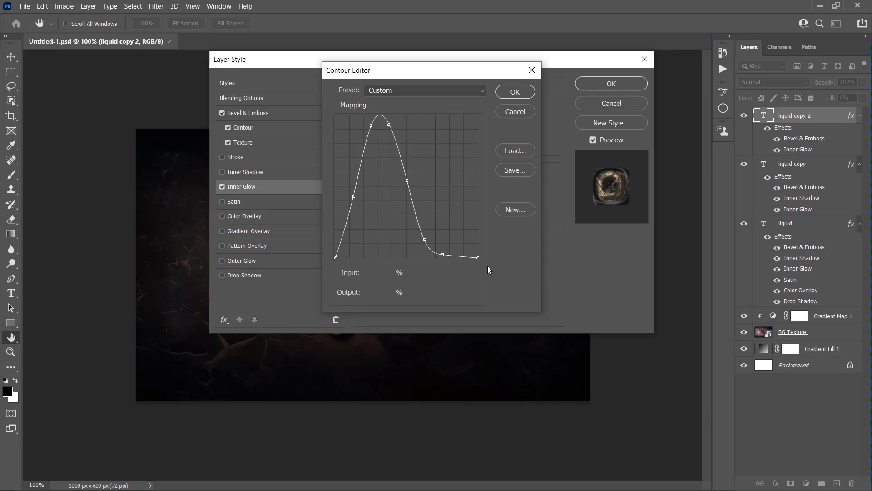
{"action": "left_click", "coordinate": [517, 92]}
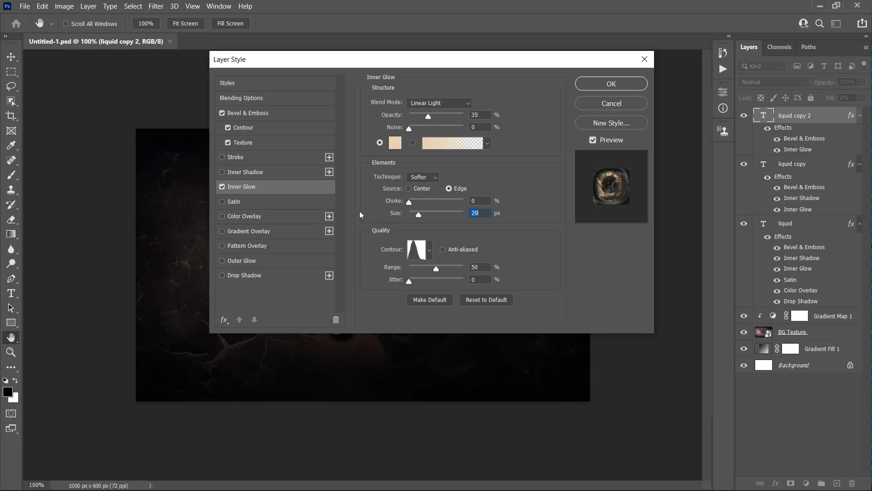
Add a Satin effect to liquid copy 2 with blend mode Linear Light and colour 93c0f7
{"action": "left_click", "coordinate": [240, 202]}
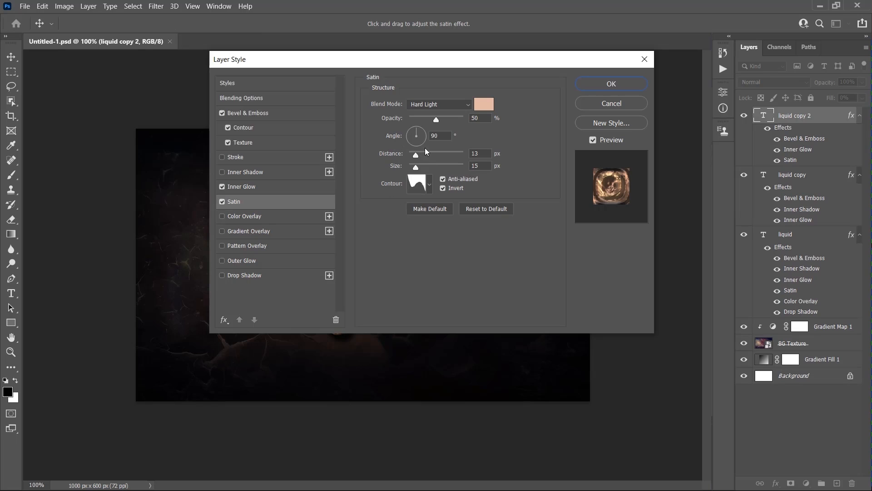
{"action": "left_click", "coordinate": [445, 104]}
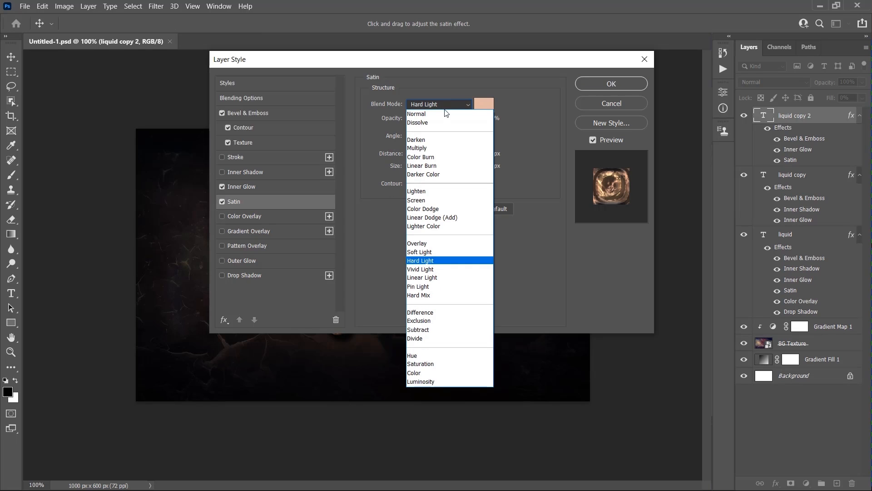
{"action": "left_click", "coordinate": [430, 278]}
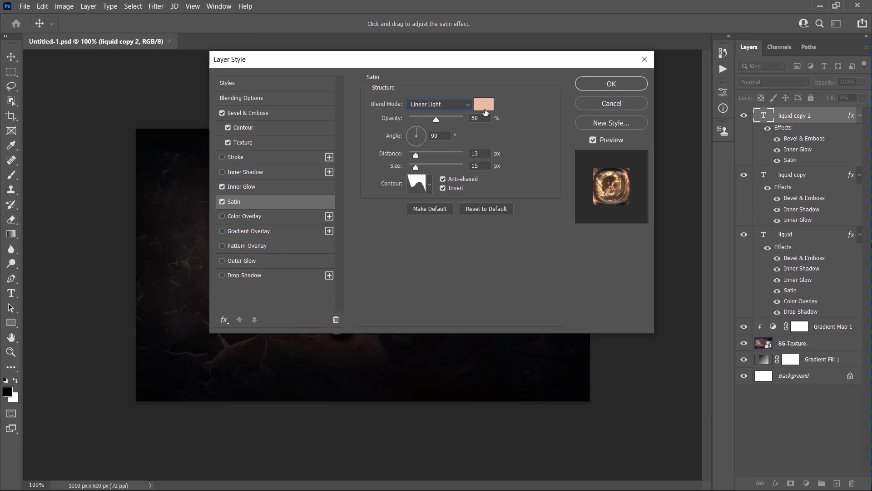
{"action": "left_click", "coordinate": [485, 106]}
{"action": "type", "text": "93c0f7"}
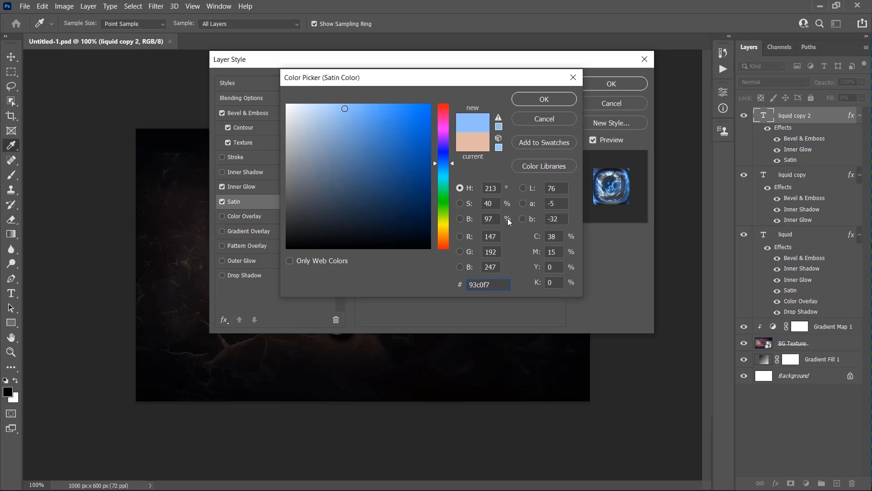
{"action": "left_click", "coordinate": [536, 103]}
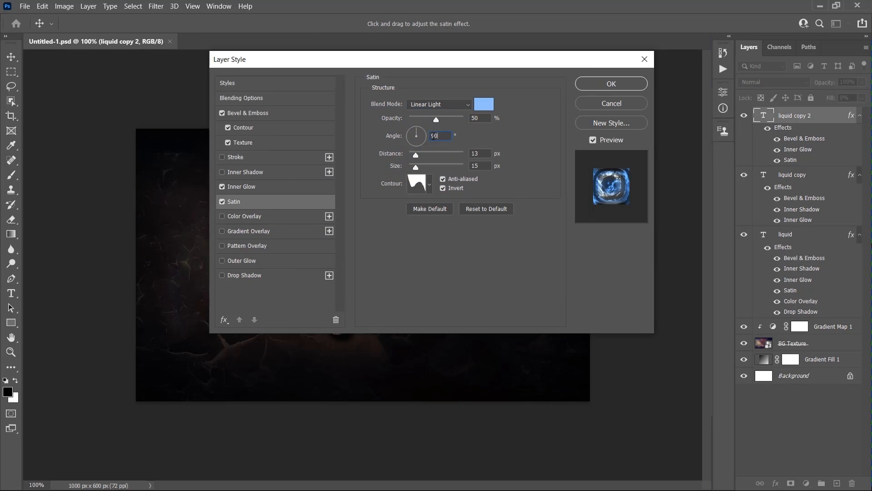
Set the satin angle to 5°, distance to 51 px and size to 65 px on liquid copy 2
{"action": "type", "text": "5"}
{"action": "double_click", "coordinate": [475, 154]}
{"action": "type", "text": "51"}
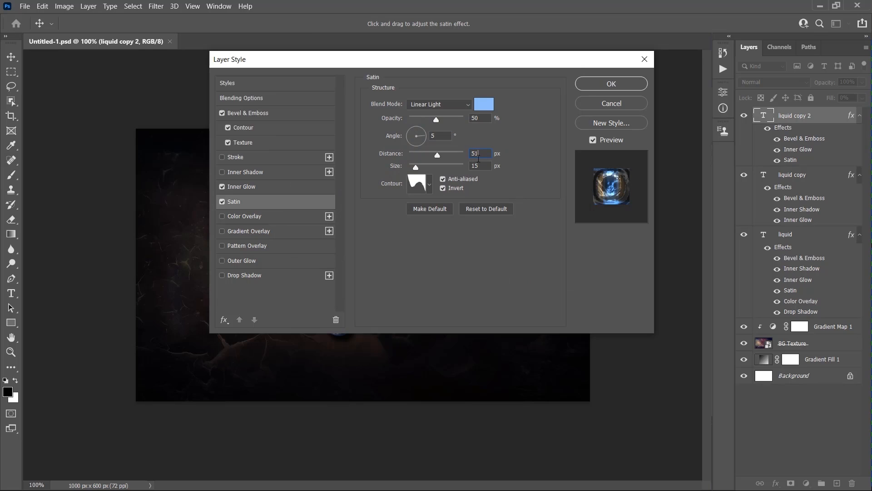
{"action": "double_click", "coordinate": [482, 164]}
{"action": "type", "text": "65"}
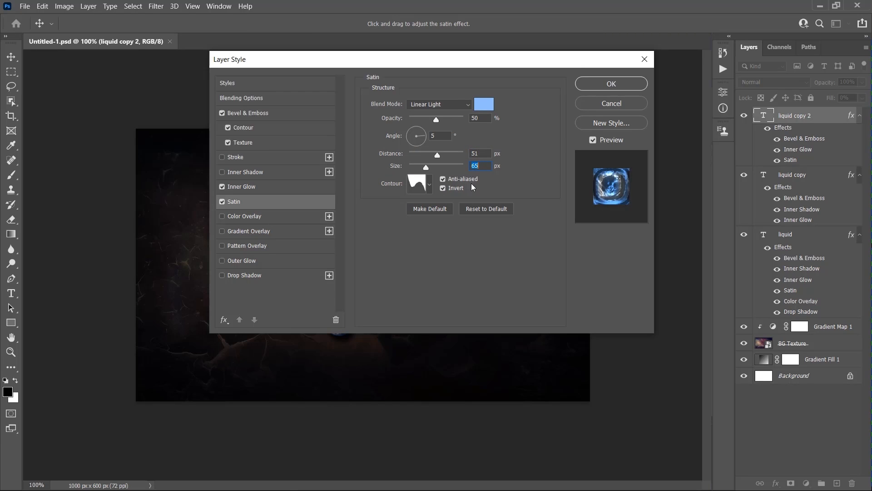
Turn off Invert for the satin effect and choose the Ring contour
{"action": "left_click", "coordinate": [443, 188]}
{"action": "left_click", "coordinate": [429, 185]}
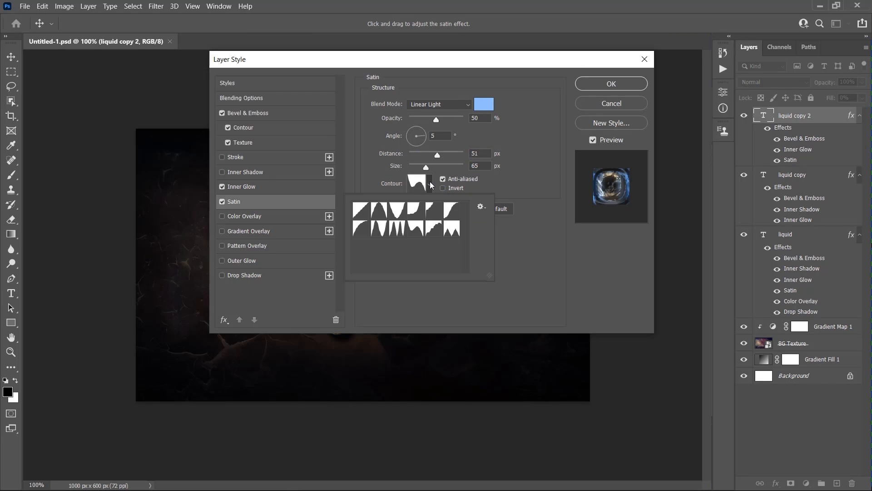
{"action": "left_click", "coordinate": [385, 228]}
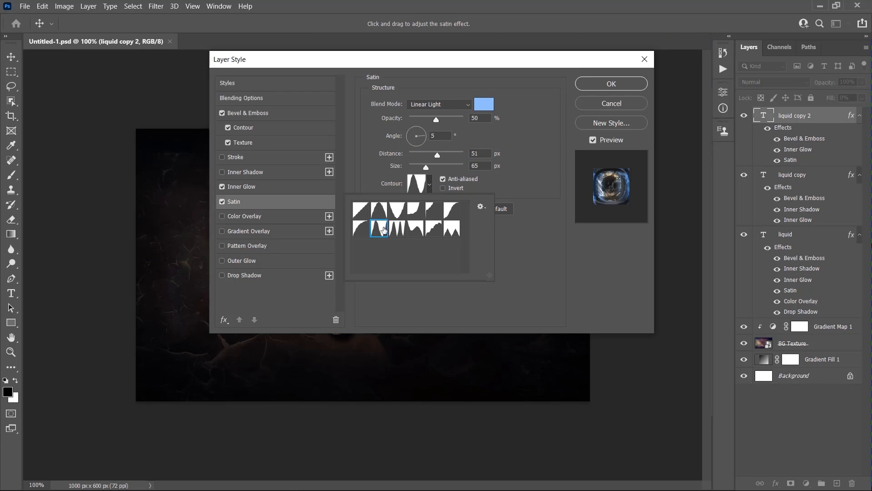
{"action": "left_click", "coordinate": [512, 245]}
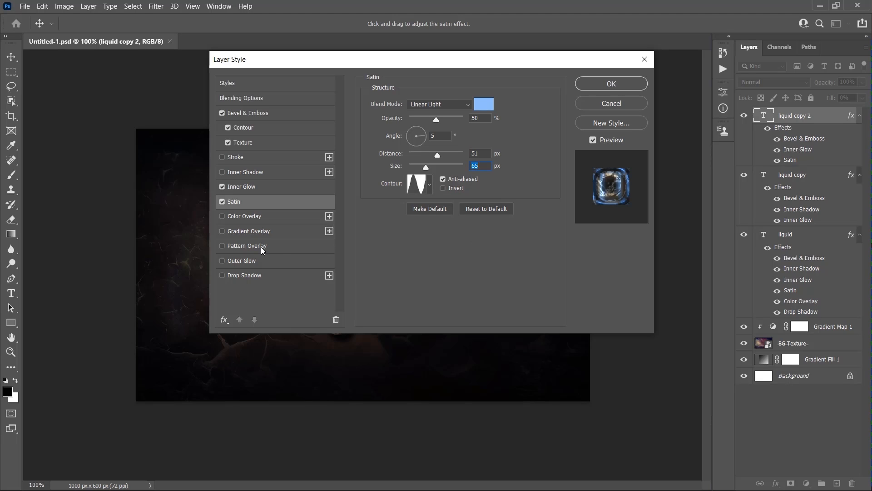
Add a Pattern Overlay to liquid copy 2 with blend mode Lighten and 35% opacity
{"action": "left_click", "coordinate": [262, 247]}
{"action": "left_click", "coordinate": [435, 103]}
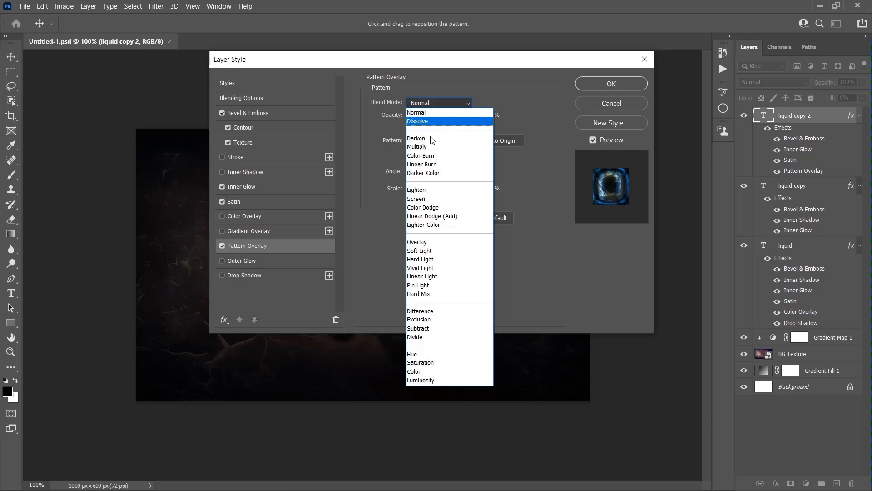
{"action": "left_click", "coordinate": [429, 190]}
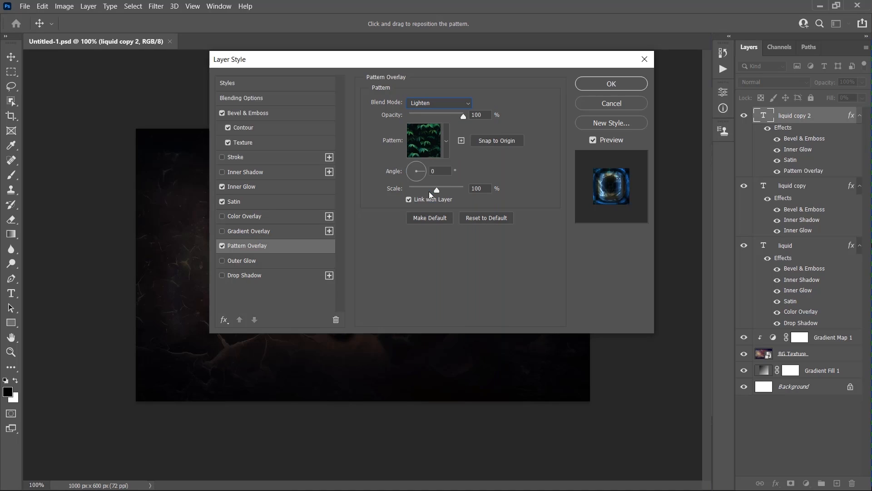
{"action": "left_click", "coordinate": [469, 117]}
{"action": "type", "text": "35"}
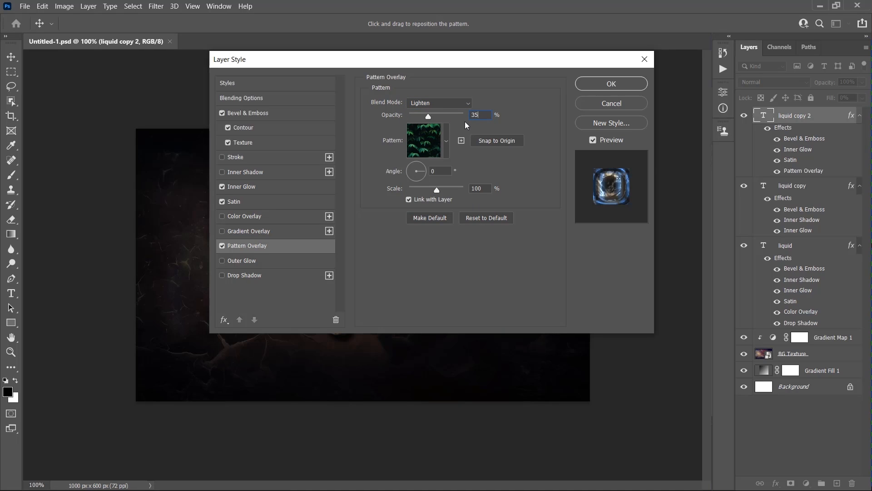
Choose the black-and-white pattern listed below the Clouds Pattern group for the overlay, scale it to 50% and apply the layer style
{"action": "left_click", "coordinate": [436, 144]}
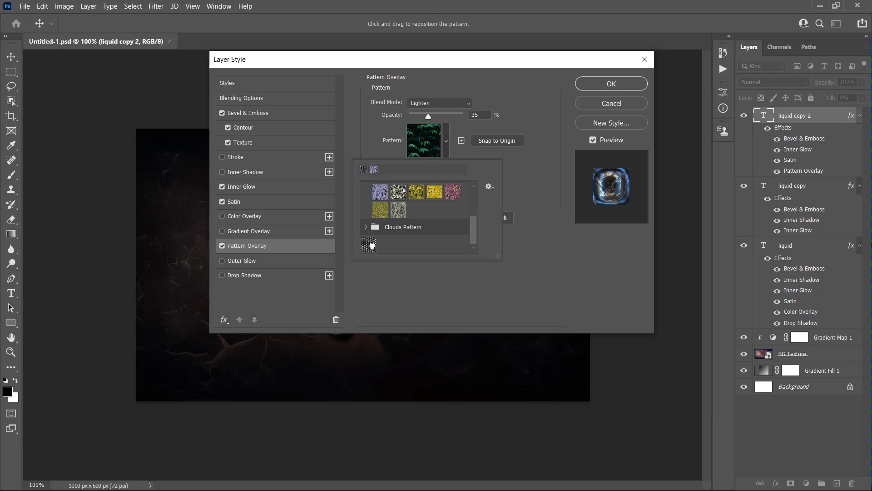
{"action": "left_click", "coordinate": [371, 246]}
{"action": "left_click", "coordinate": [528, 252]}
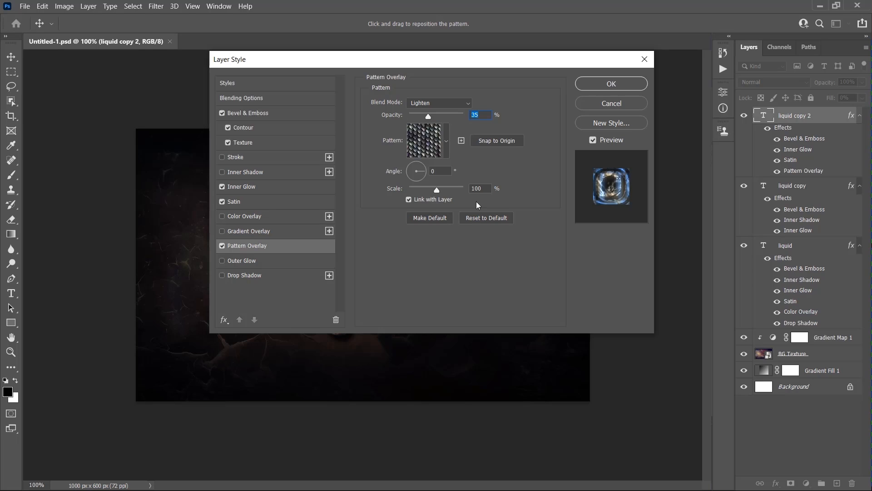
{"action": "double_click", "coordinate": [478, 186]}
{"action": "type", "text": "50"}
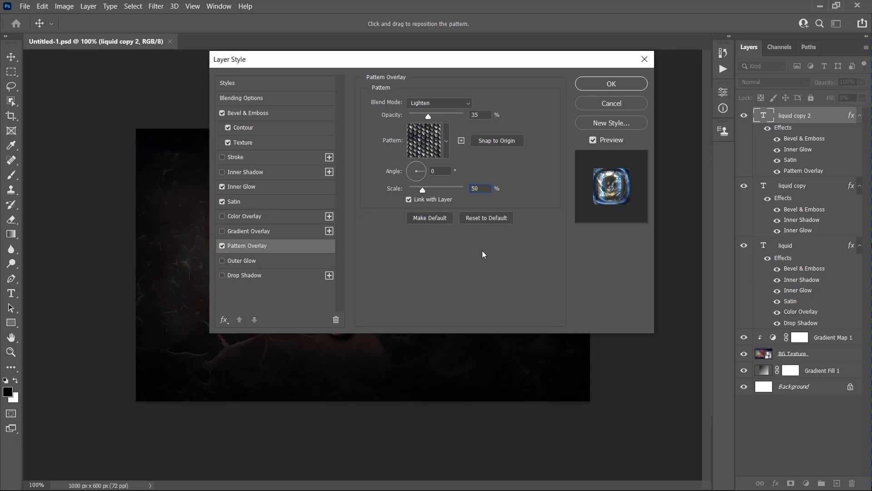
{"action": "left_click", "coordinate": [612, 85]}
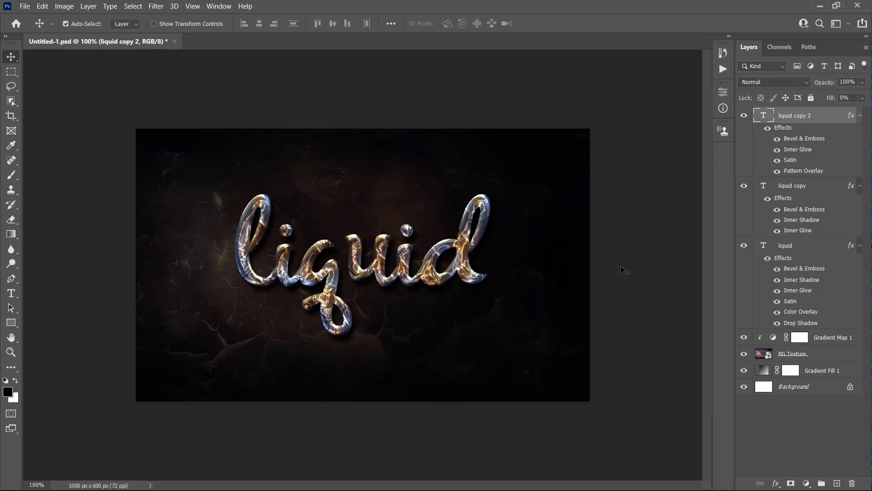
Add a Gradient Map adjustment layer above liquid copy 2, keeping the default layer options
{"action": "left_click", "coordinate": [89, 6]}
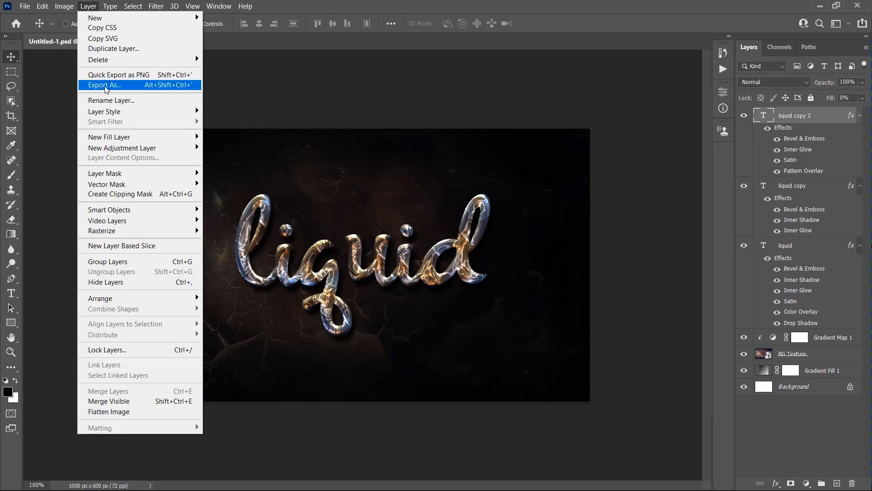
{"action": "mouse_move", "coordinate": [127, 149]}
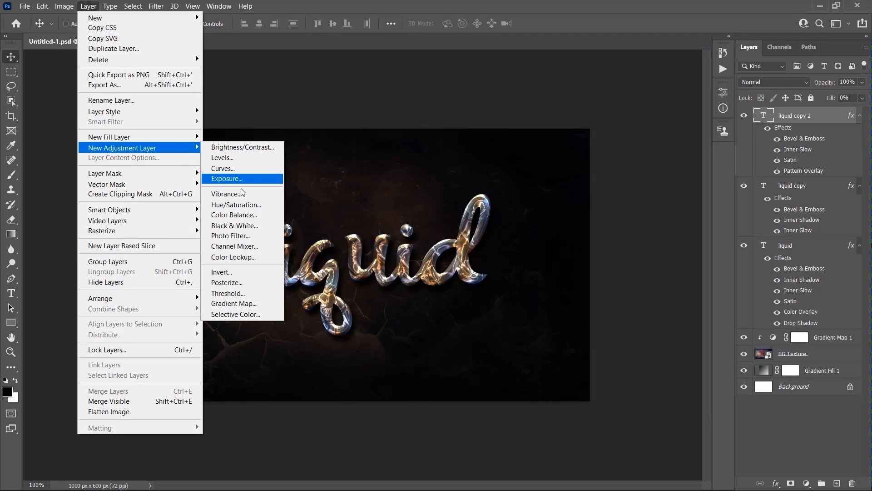
{"action": "left_click", "coordinate": [231, 303]}
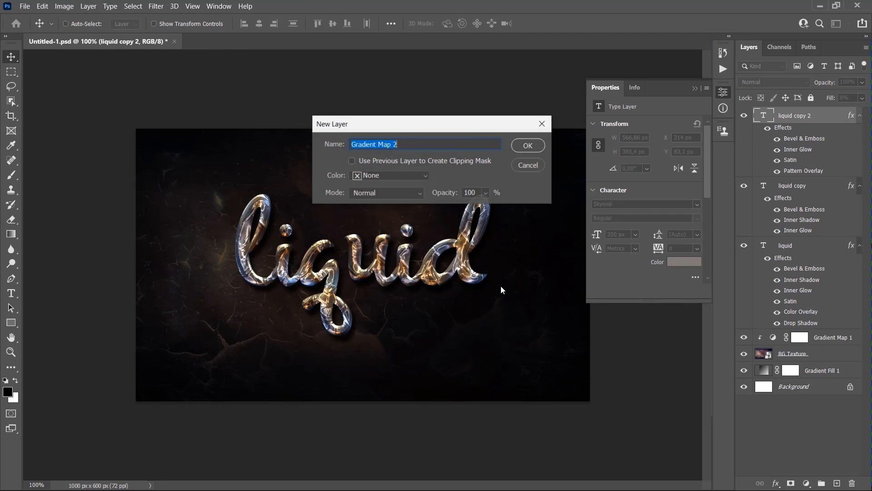
{"action": "left_click", "coordinate": [537, 146]}
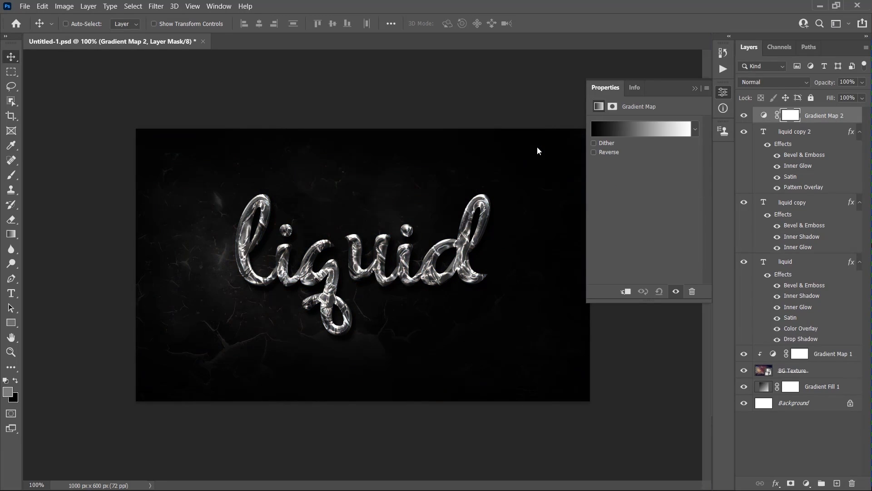
Apply a blue-to-orange-to-yellow preset from CSP True Sky Gradients to the new gradient map and enable dithering
{"action": "left_click", "coordinate": [613, 131]}
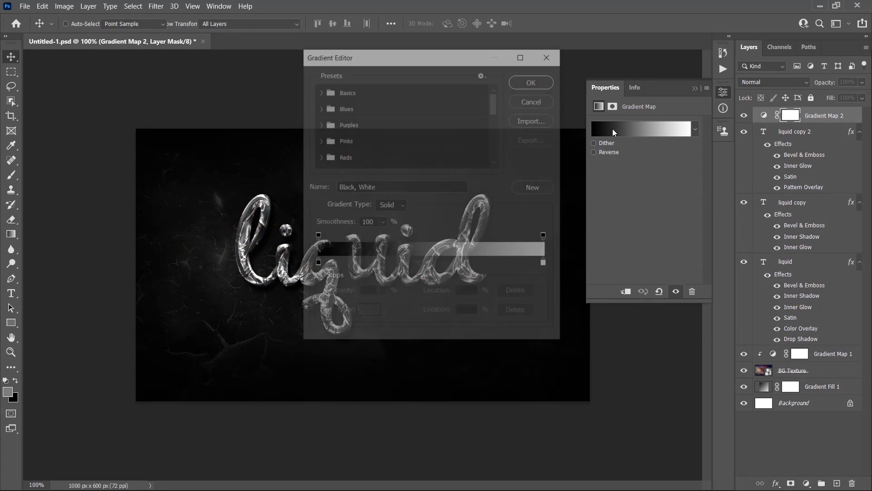
{"action": "scroll", "coordinate": [391, 136], "scroll_direction": "down", "scroll_amount": 2}
{"action": "scroll", "coordinate": [391, 136], "scroll_direction": "down", "scroll_amount": 4}
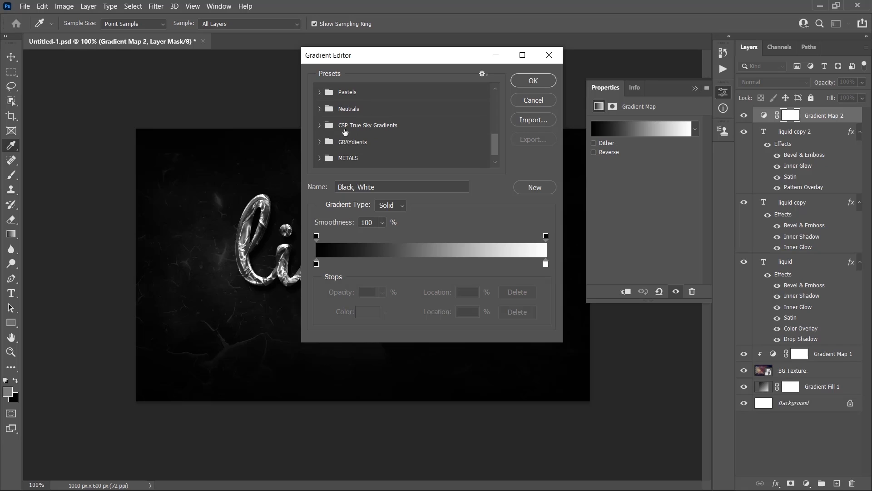
{"action": "left_click", "coordinate": [320, 125]}
{"action": "scroll", "coordinate": [409, 127], "scroll_direction": "down", "scroll_amount": 3}
{"action": "scroll", "coordinate": [425, 124], "scroll_direction": "down", "scroll_amount": 2}
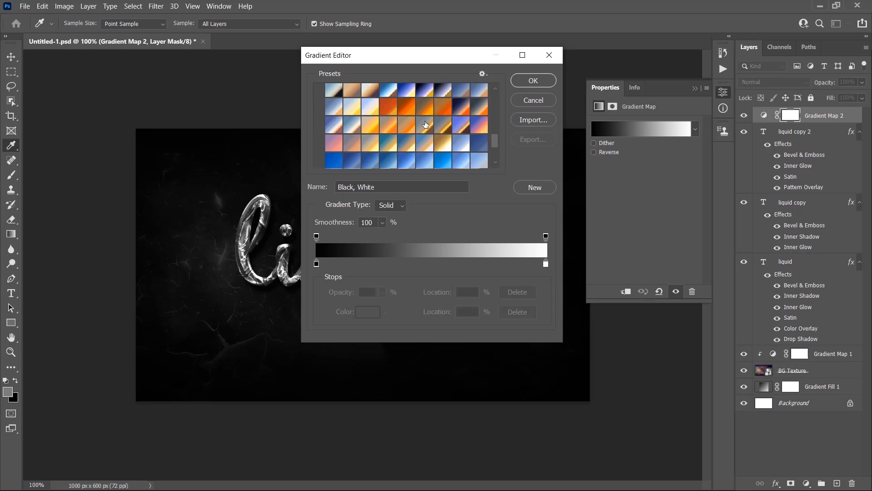
{"action": "left_click", "coordinate": [391, 143]}
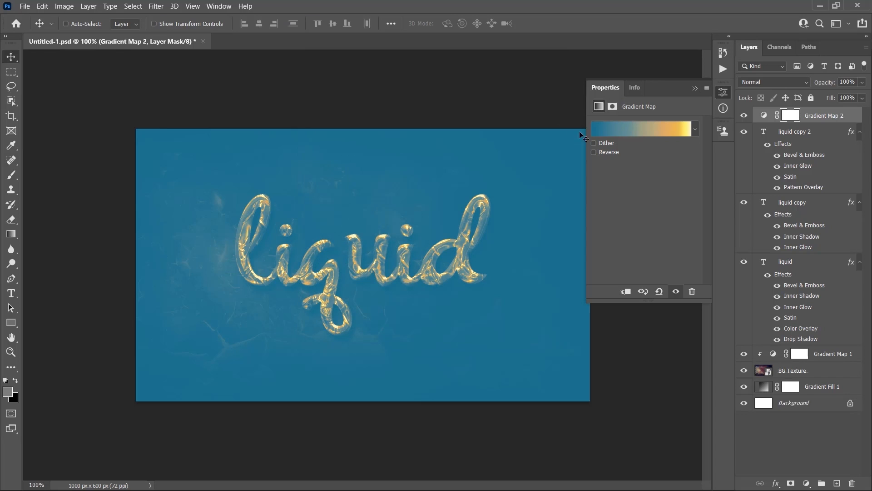
Blend the Gradient Map 2 layer in Soft Light at 20% opacity and collapse the effects lists of all text layers
{"action": "left_click", "coordinate": [771, 83]}
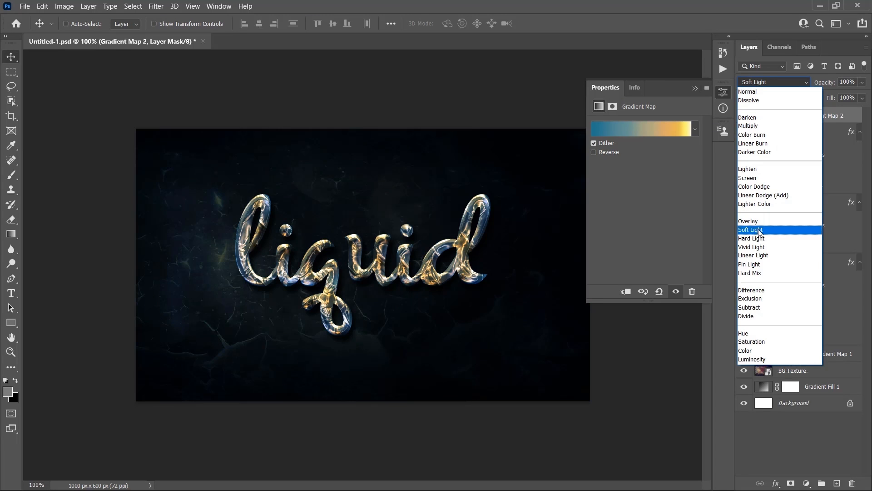
{"action": "left_click", "coordinate": [757, 231]}
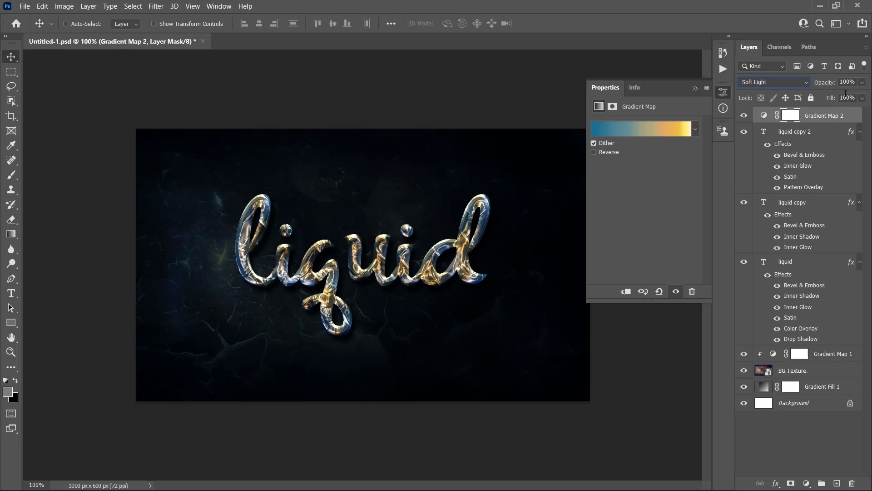
{"action": "left_click", "coordinate": [845, 82]}
{"action": "type", "text": "20"}
{"action": "key", "text": "Return"}
{"action": "left_click", "coordinate": [694, 88]}
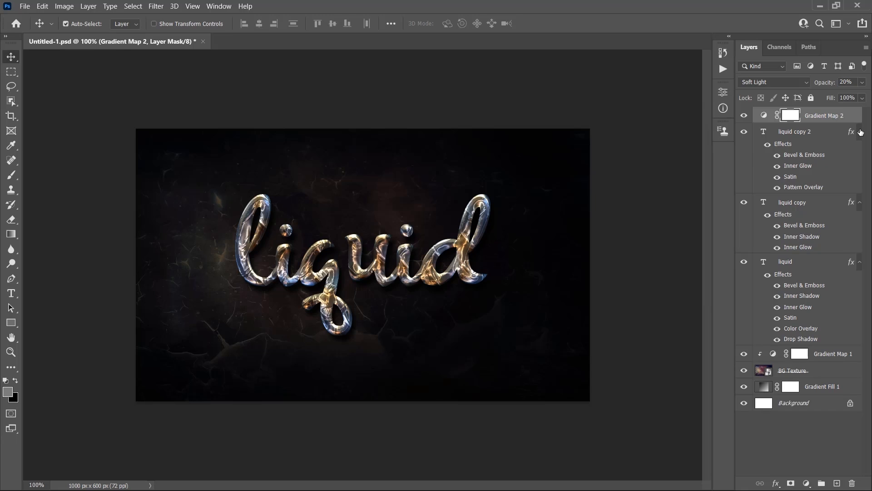
{"action": "left_click", "coordinate": [859, 132], "text": "alt"}
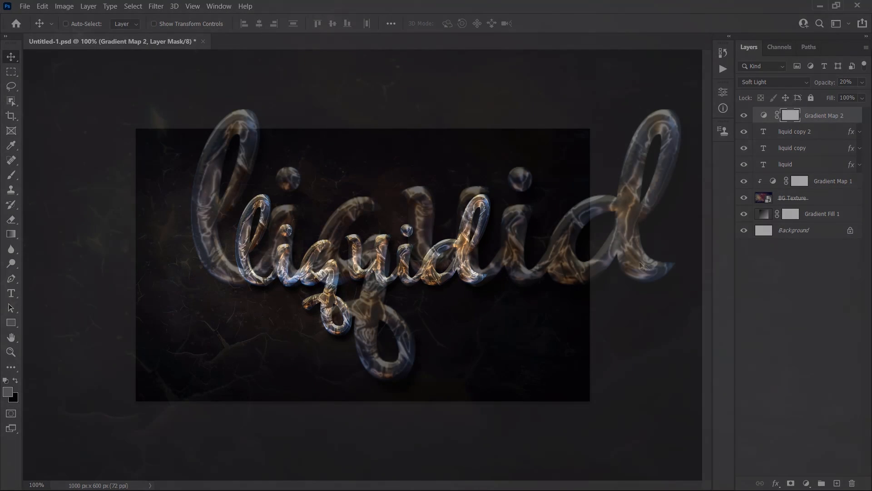